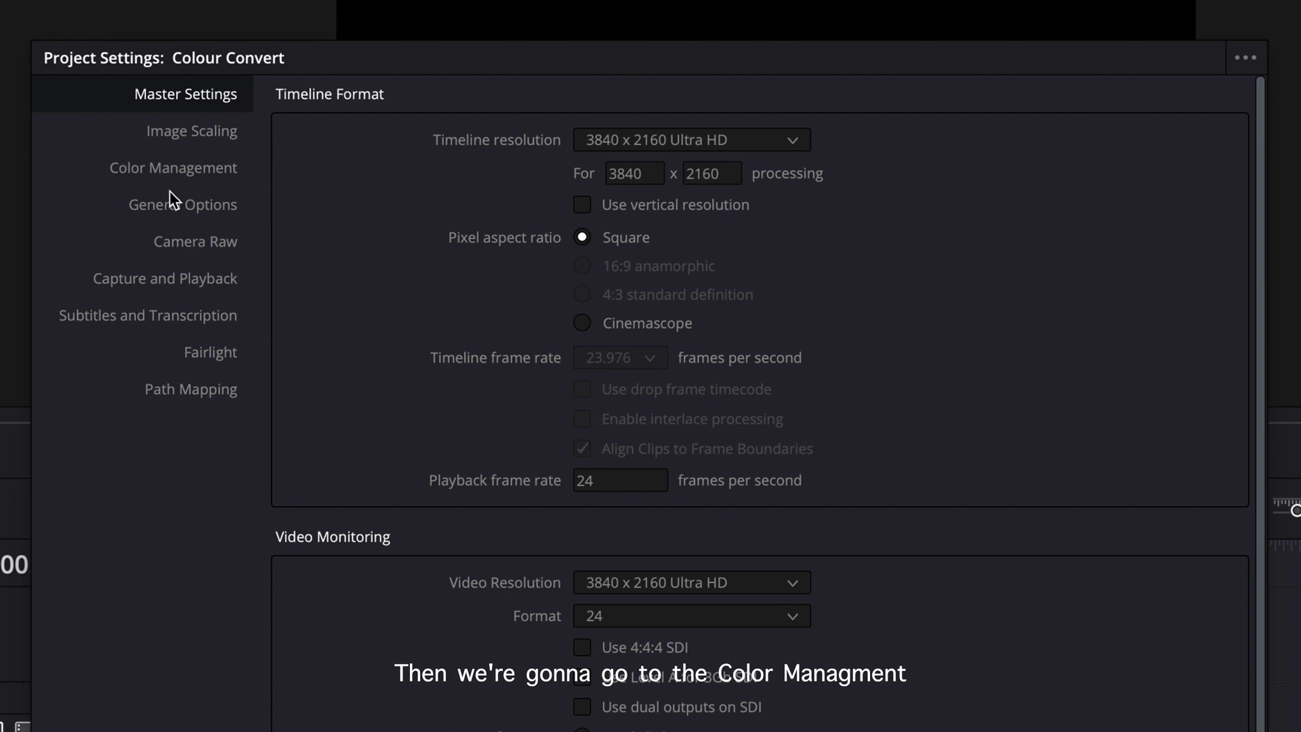
In the project's Color Management settings, choose DaVinci YRGB color science, DaVinci WG/Intermediate timeline color space and Rec.709-A output color space.
left_click(915, 142)
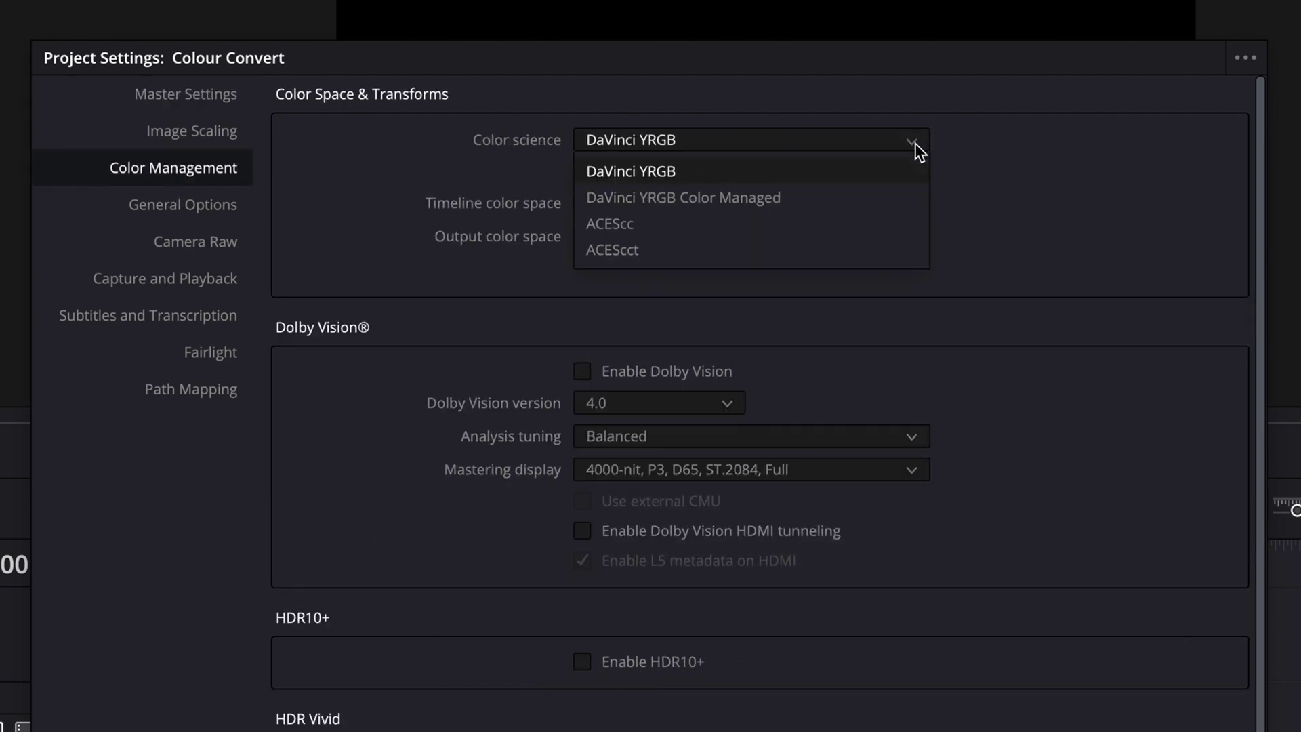
left_click(846, 176)
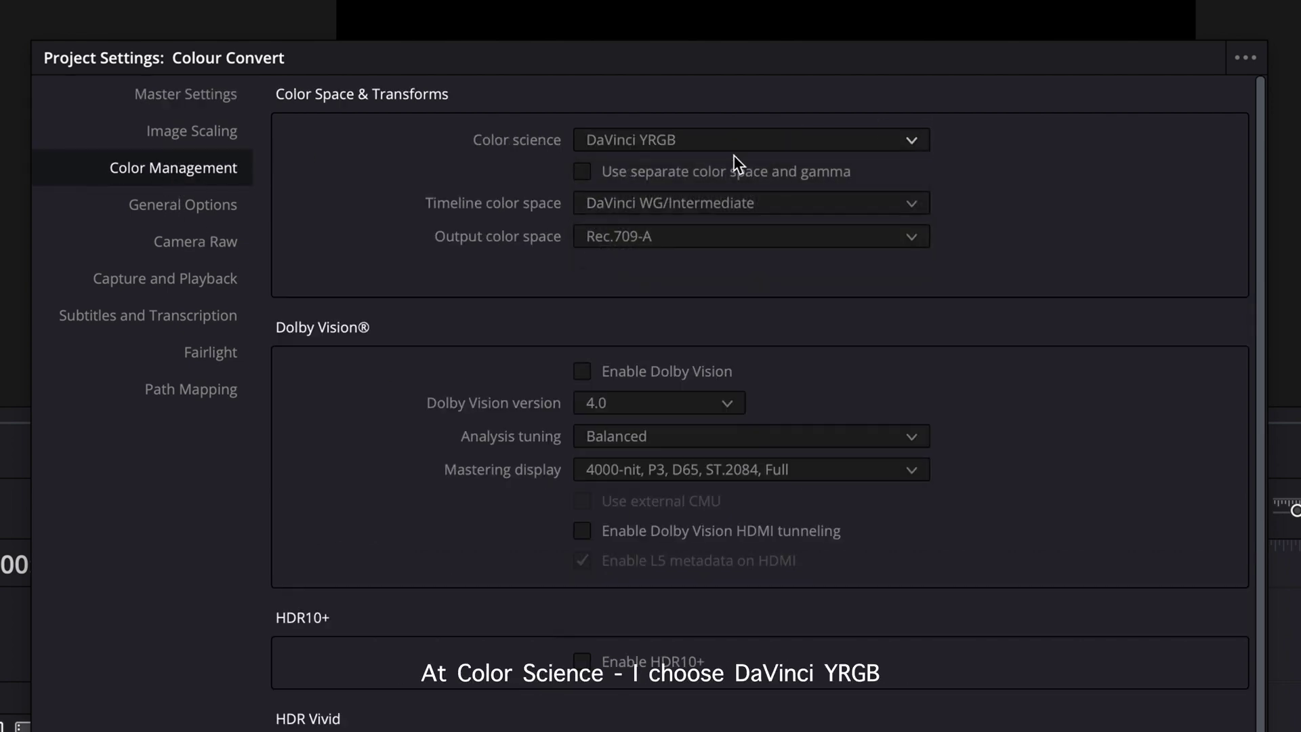
left_click(912, 203)
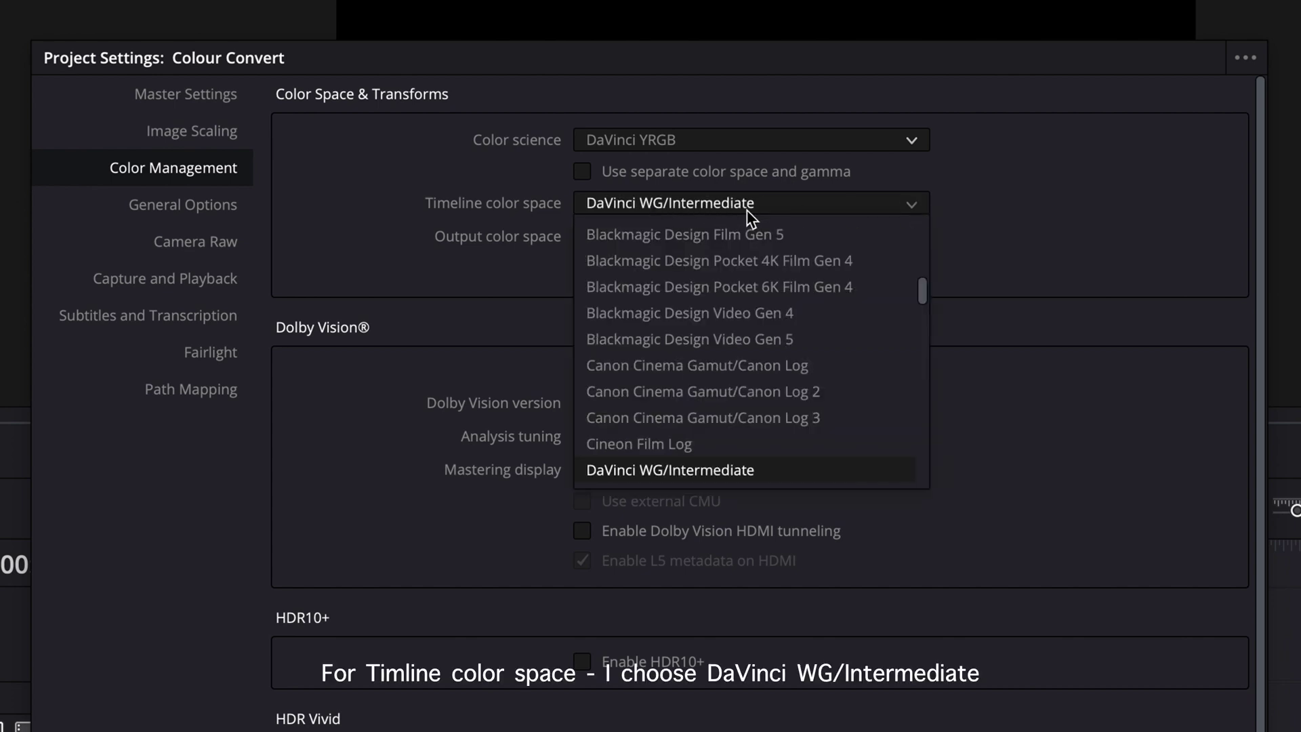
left_click(909, 209)
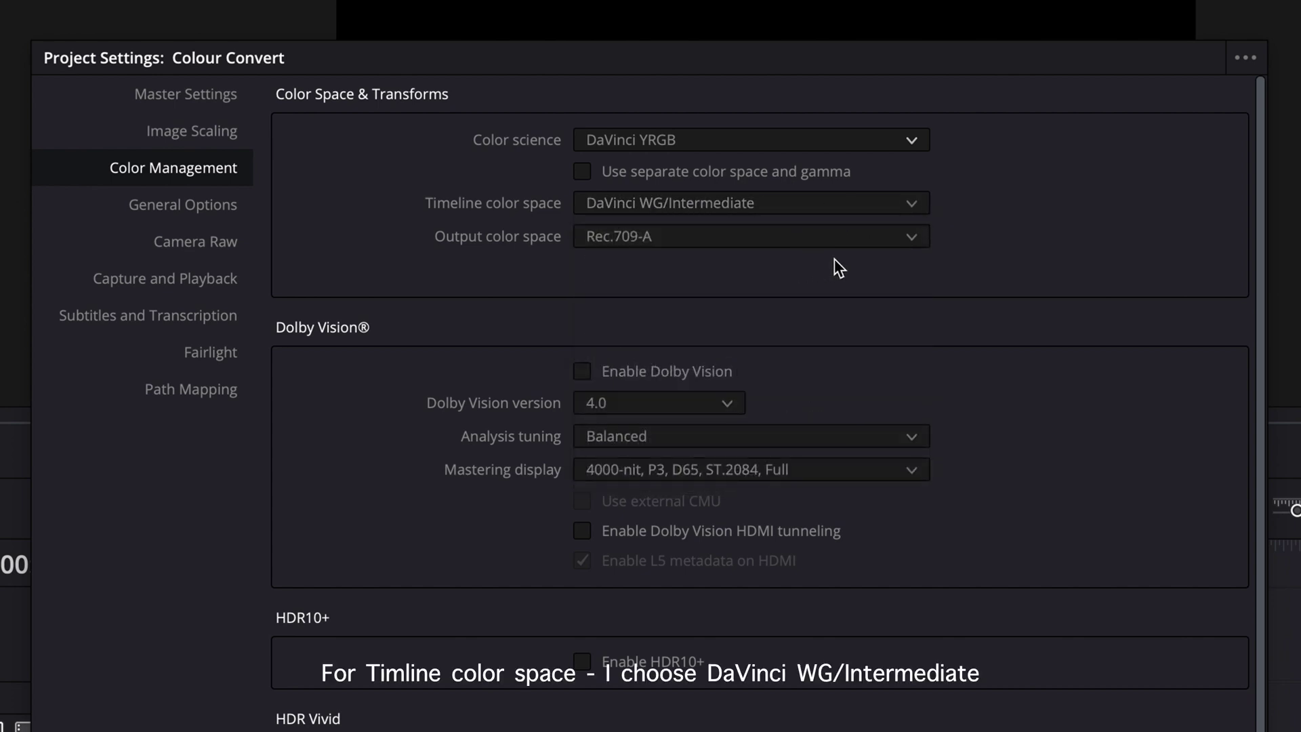
left_click(843, 238)
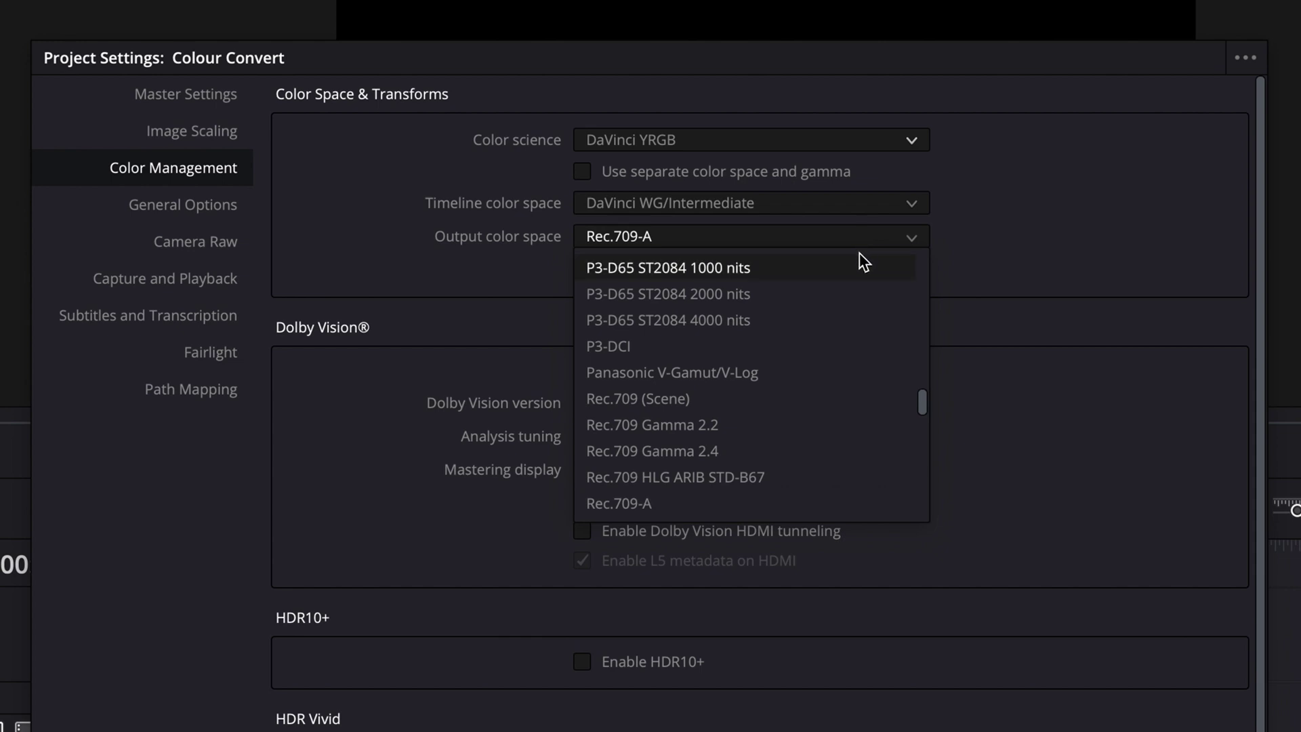
scroll(824, 500, "down", 1)
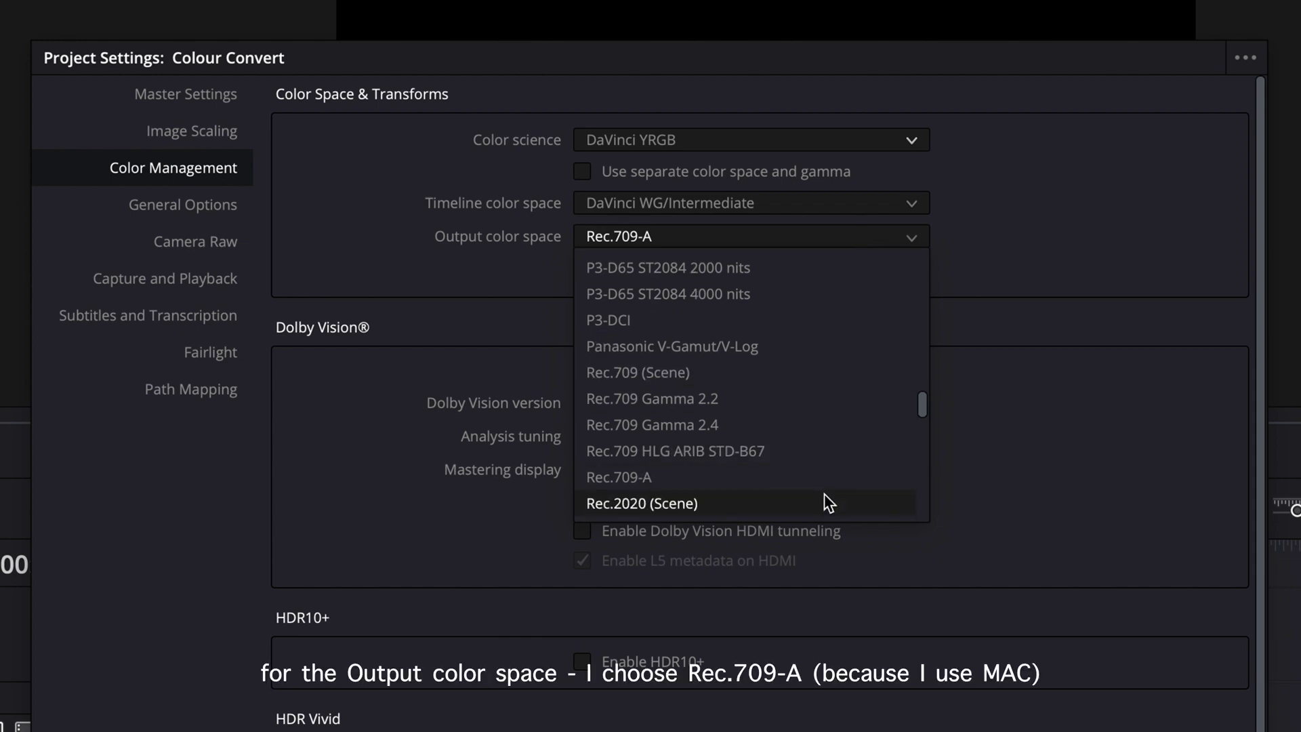
left_click(824, 476)
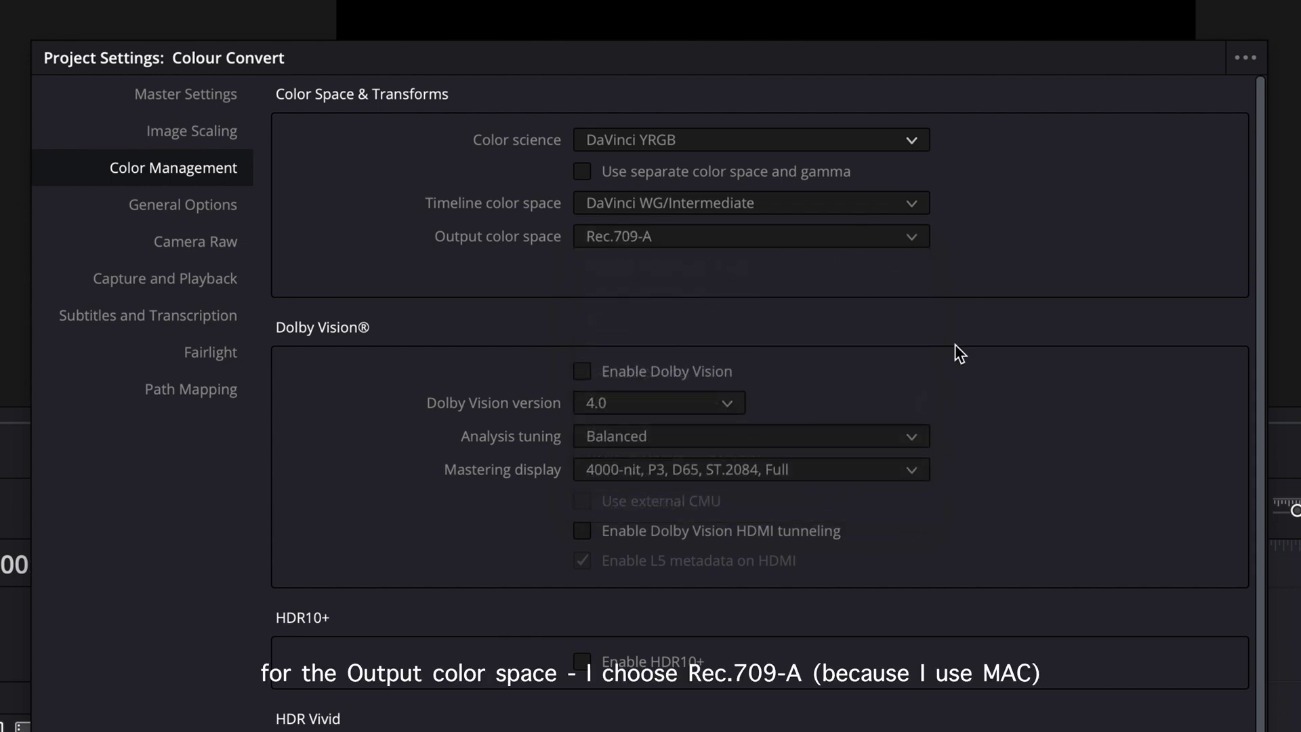
Set the project's 3D lookup table interpolation to Tetrahedral.
scroll(906, 604, "down", 5)
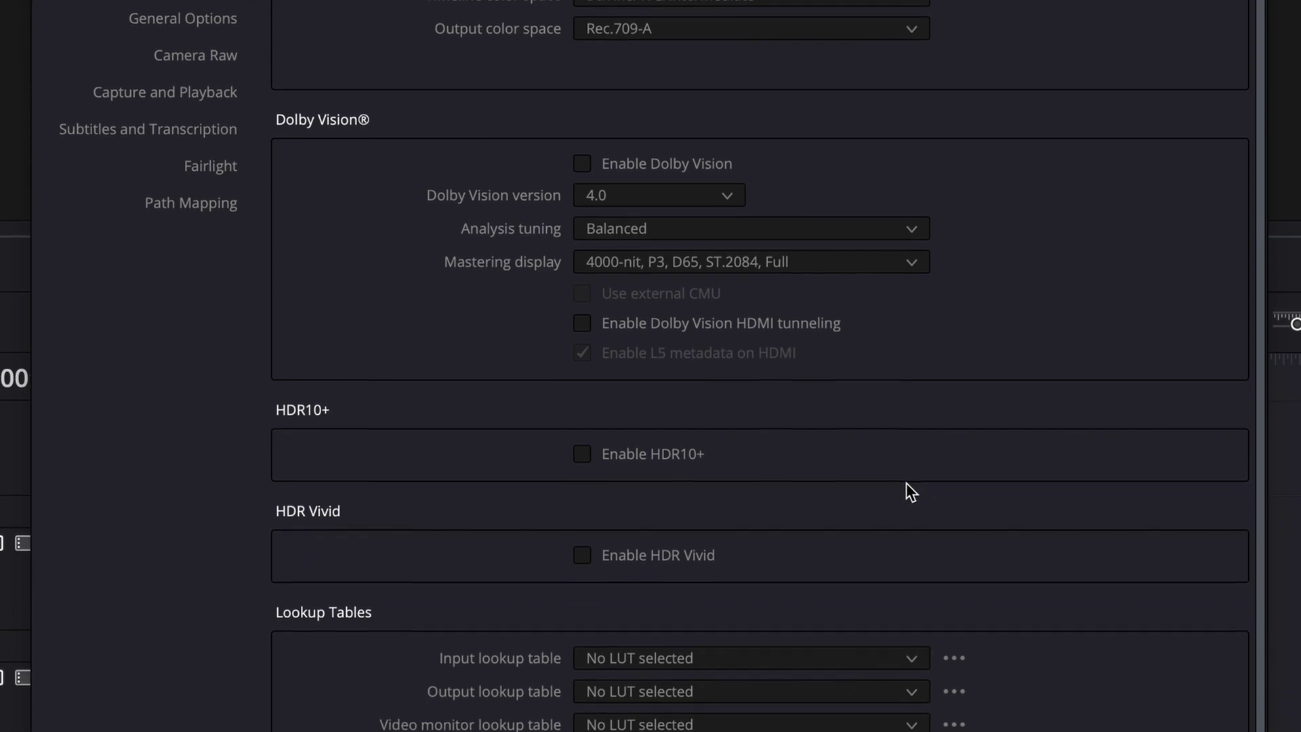
scroll(901, 488, "down", 5)
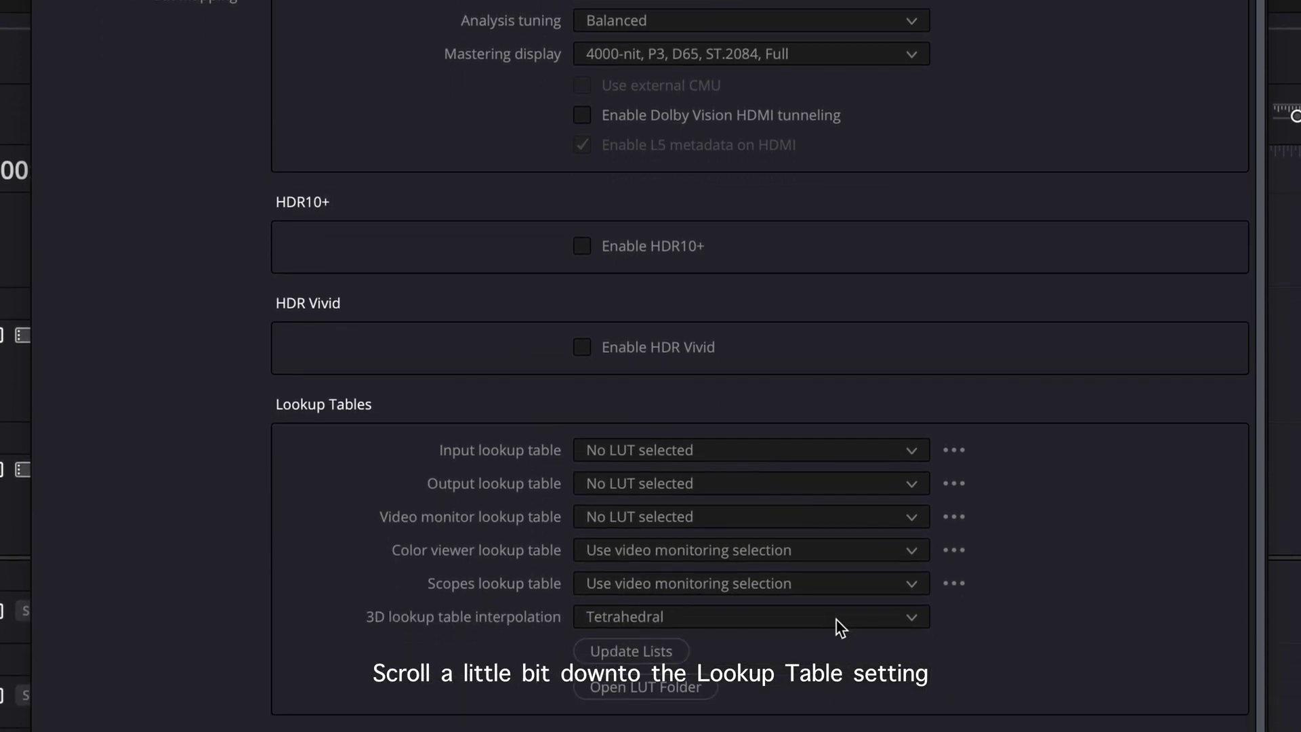
left_click(839, 627)
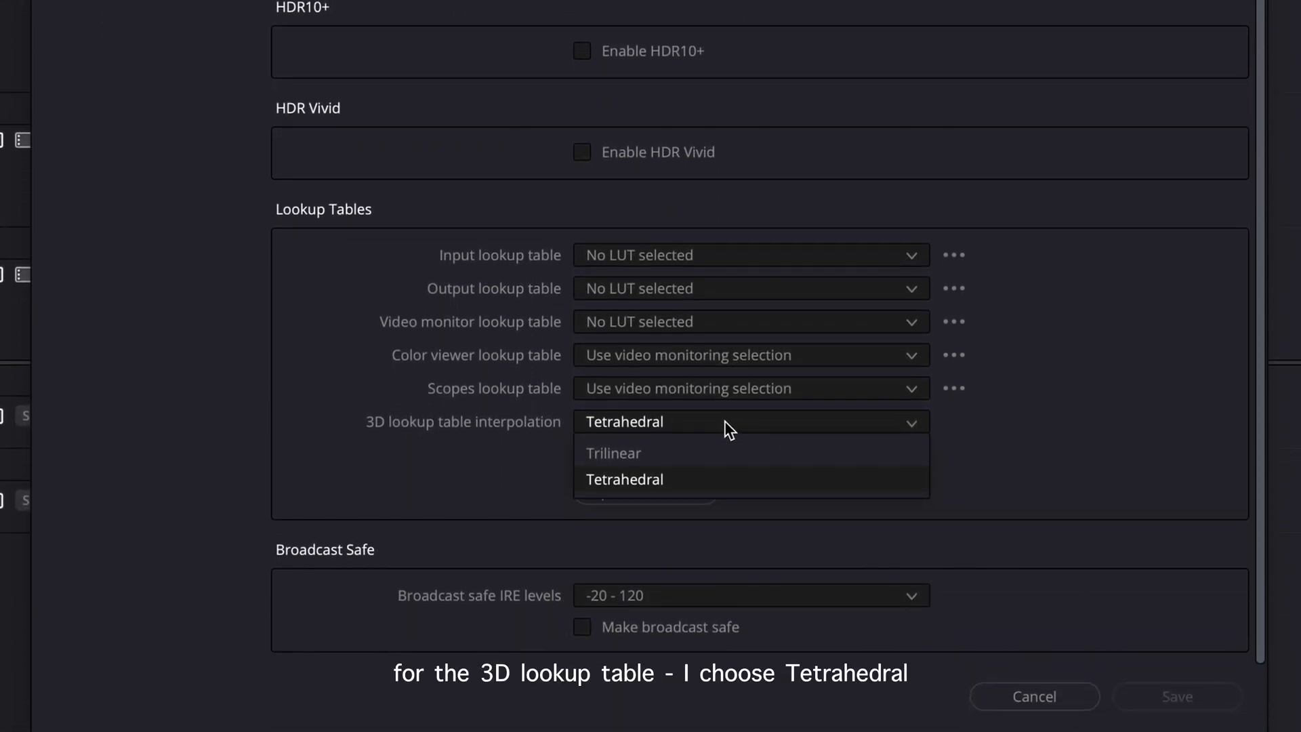
left_click(807, 421)
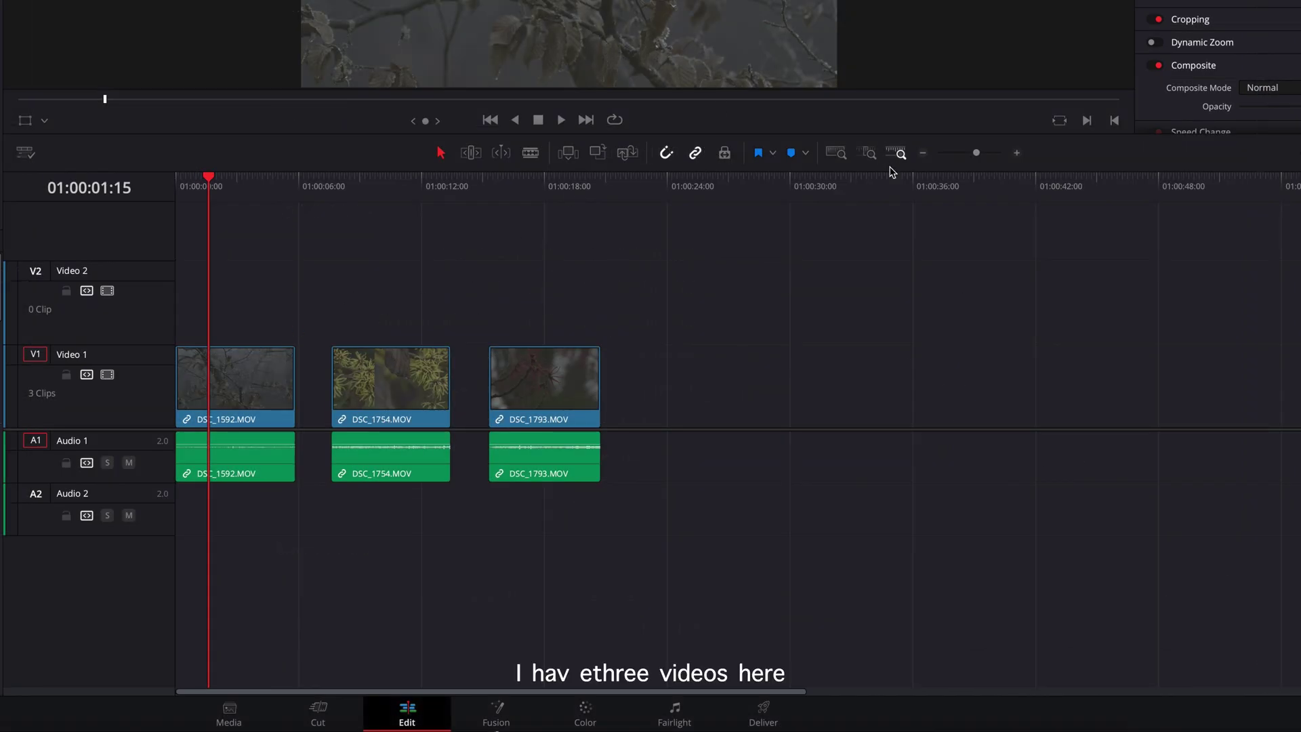
Switch to the Color page and move node 01 closer to the node graph's source input.
left_click(602, 713)
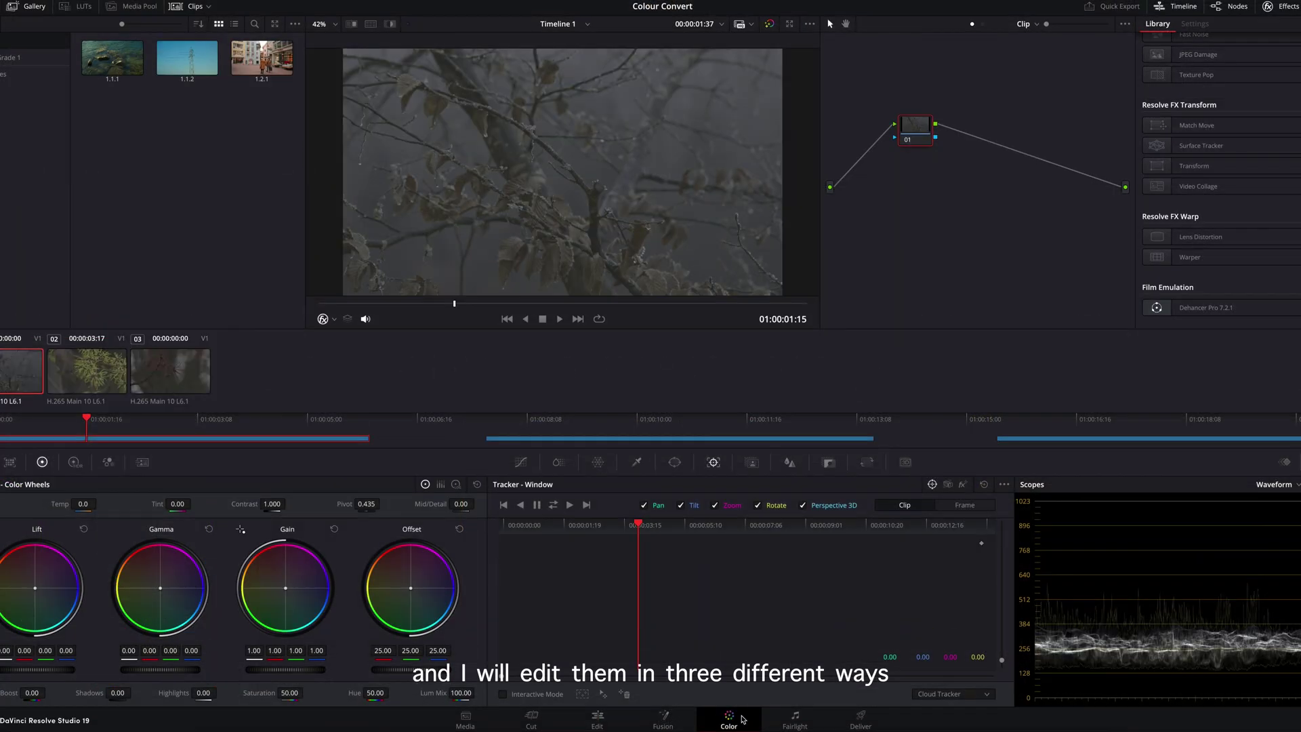
left_click_drag(916, 132, 858, 112)
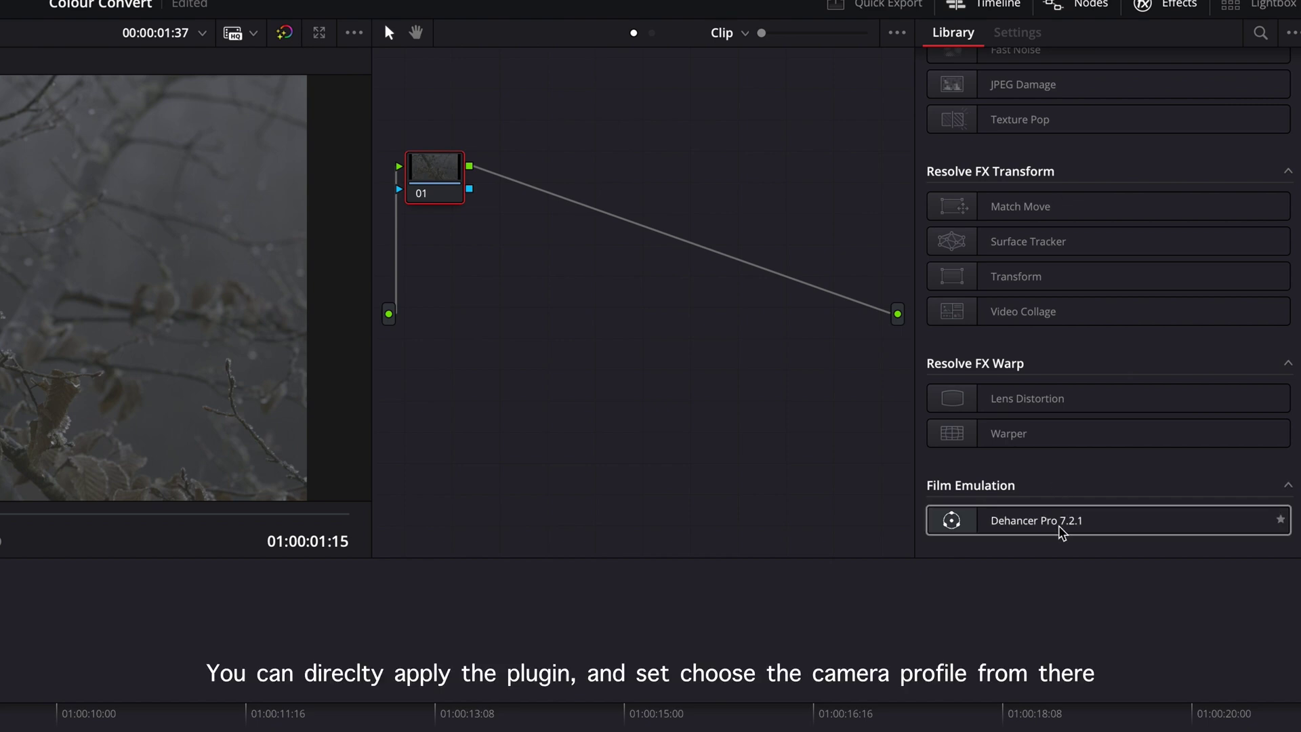
Try the Dehancer Pro 7.2.1 effect on node 01 with its input source set to Choose Camera, and open the camera vendor choices.
left_click_drag(1063, 532, 460, 184)
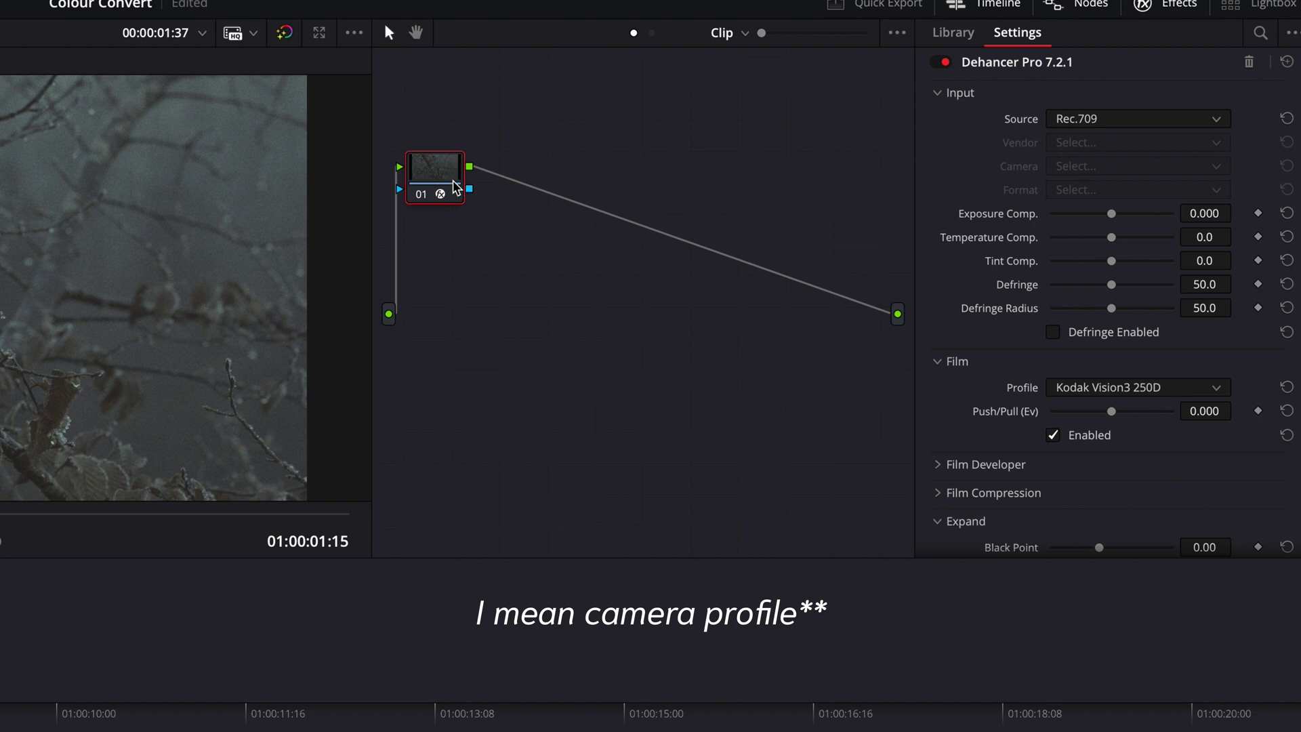
left_click(1180, 121)
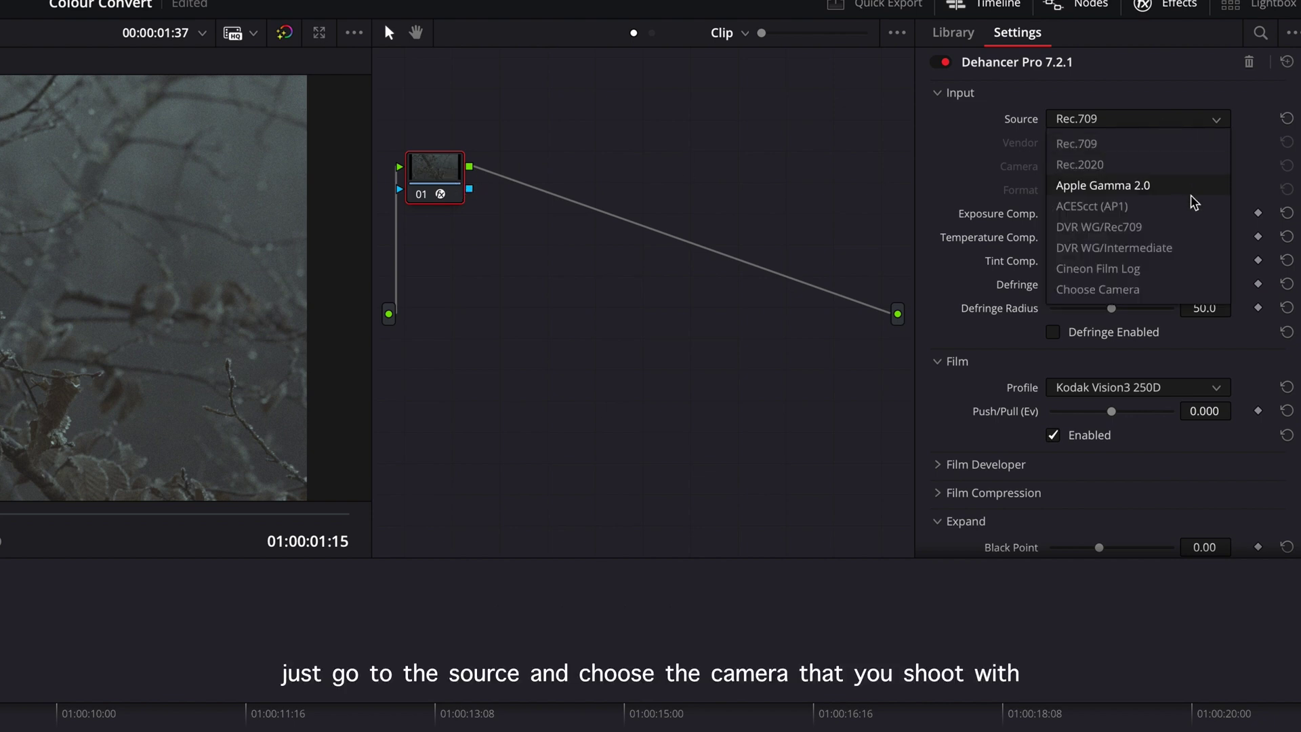
left_click(1178, 294)
left_click(1144, 144)
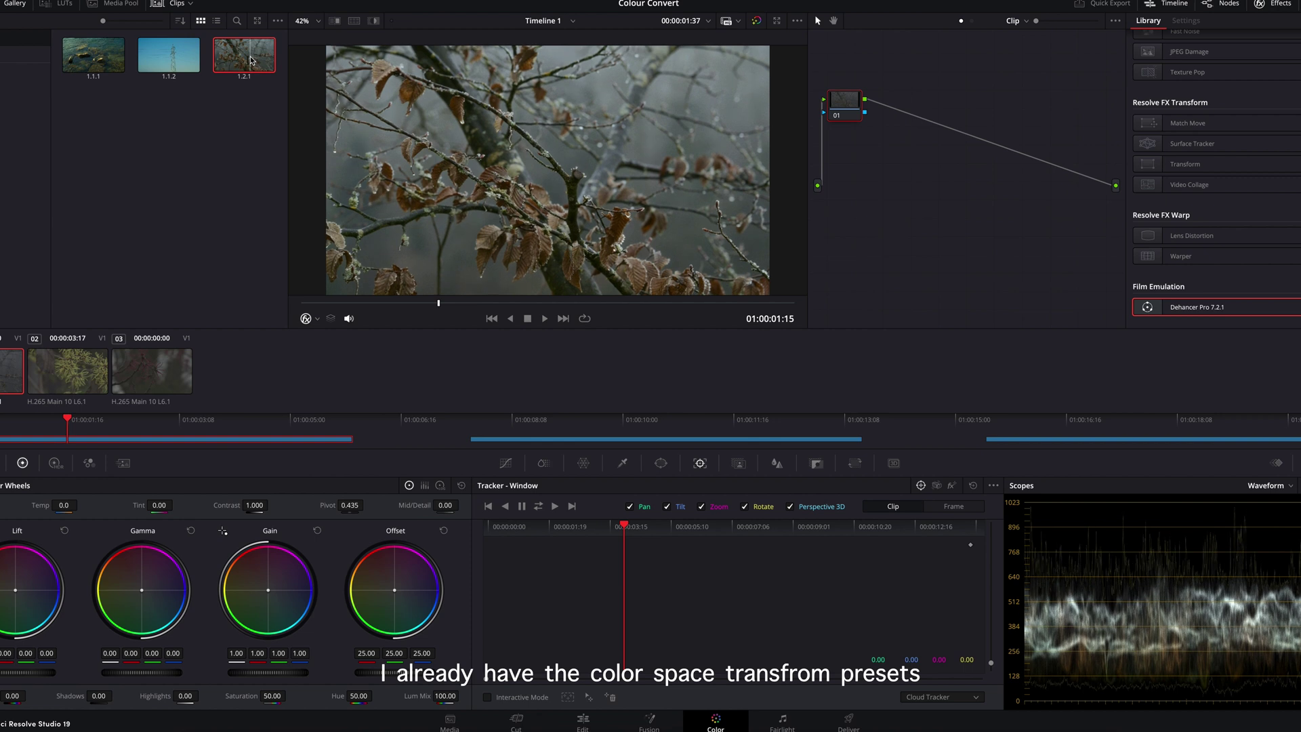
Apply the saved gallery grade 1.2.1 to the first clip's node and rearrange the resulting nodes in the graph.
left_click_drag(251, 60, 841, 115)
left_click_drag(1052, 207, 938, 107)
scroll(874, 99, "left", 4)
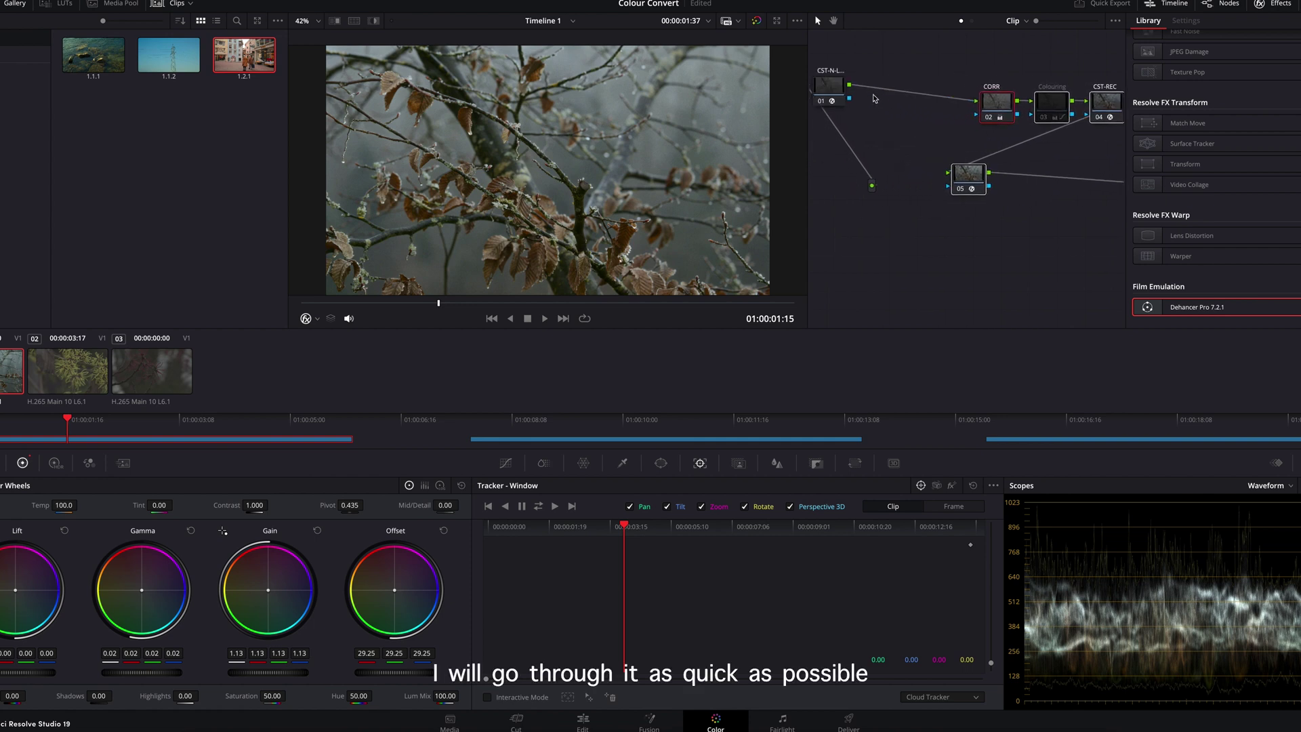
Review the Color Space Transform settings of nodes 01 and 04, the CORR node's color wheels and the custom curves.
left_click(866, 134)
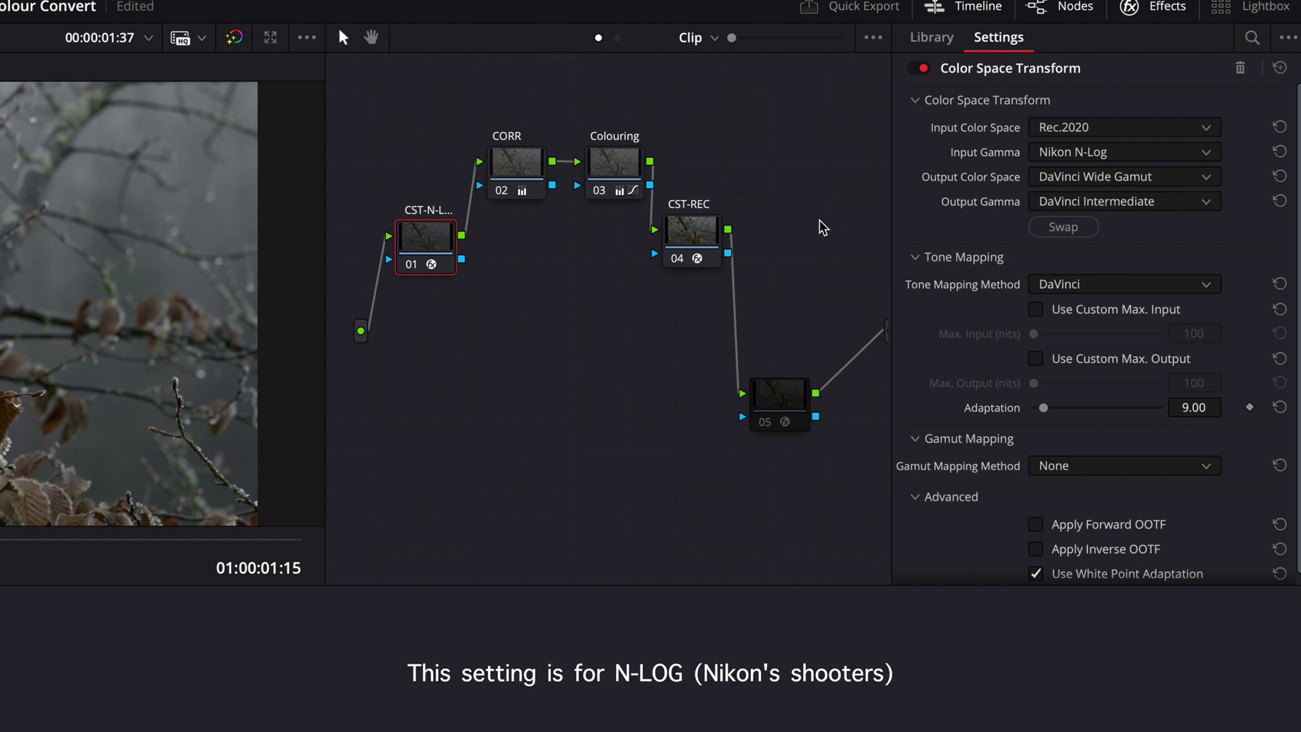
left_click(698, 231)
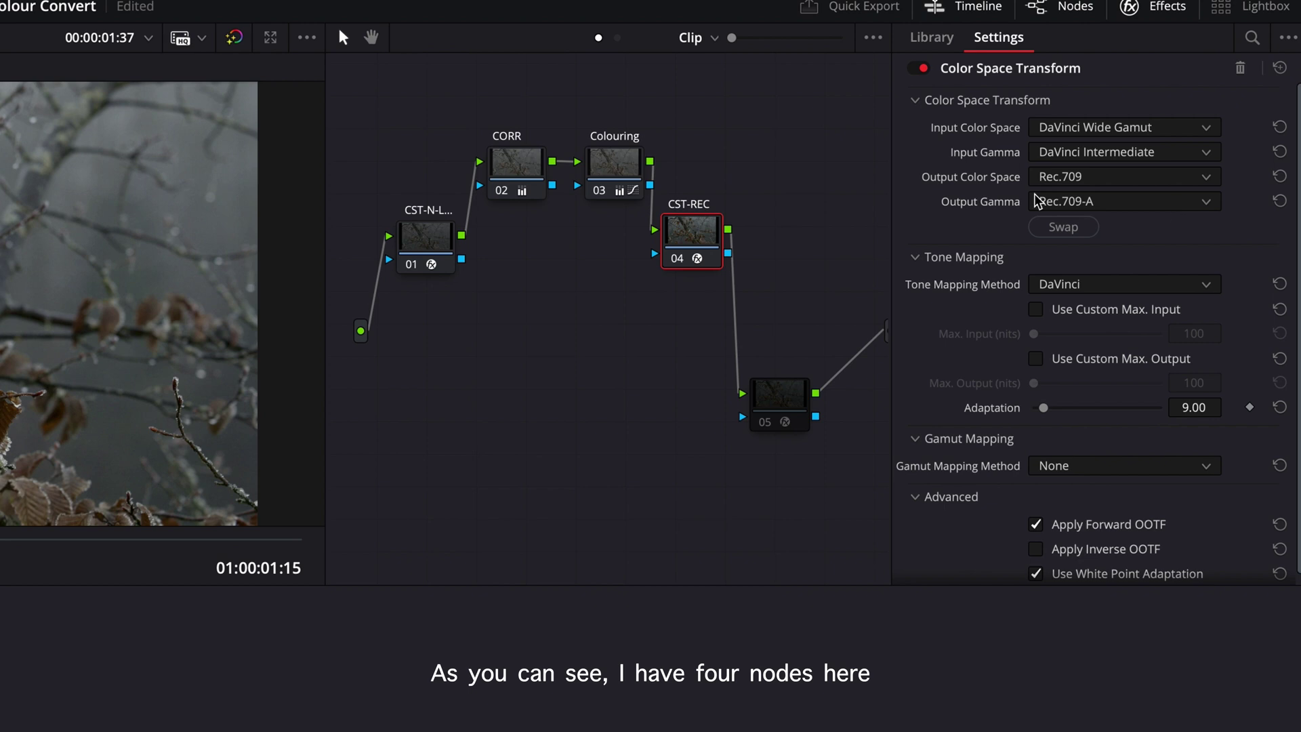
left_click(510, 163)
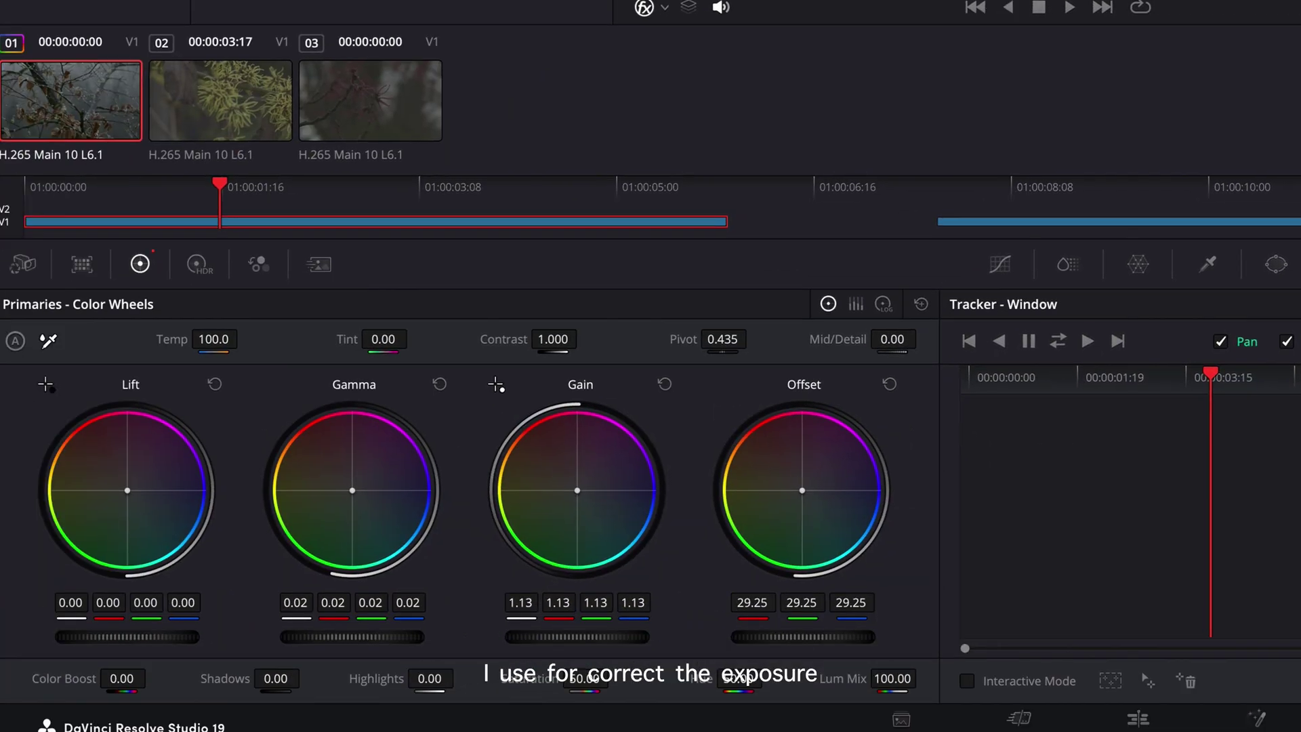
left_click(1000, 264)
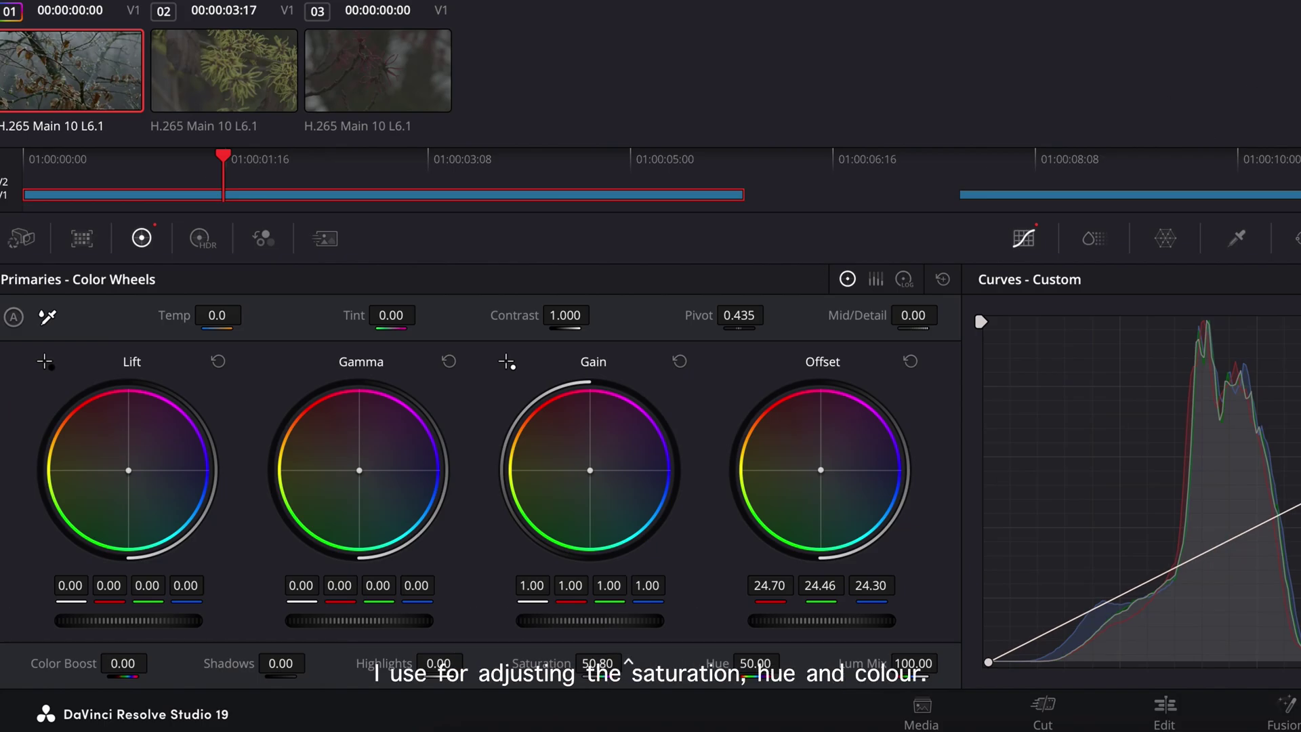
Add the Dehancer Pro 7.2.1 film emulation effect to node 05 from the effects library.
scroll(629, 662, "up", 3)
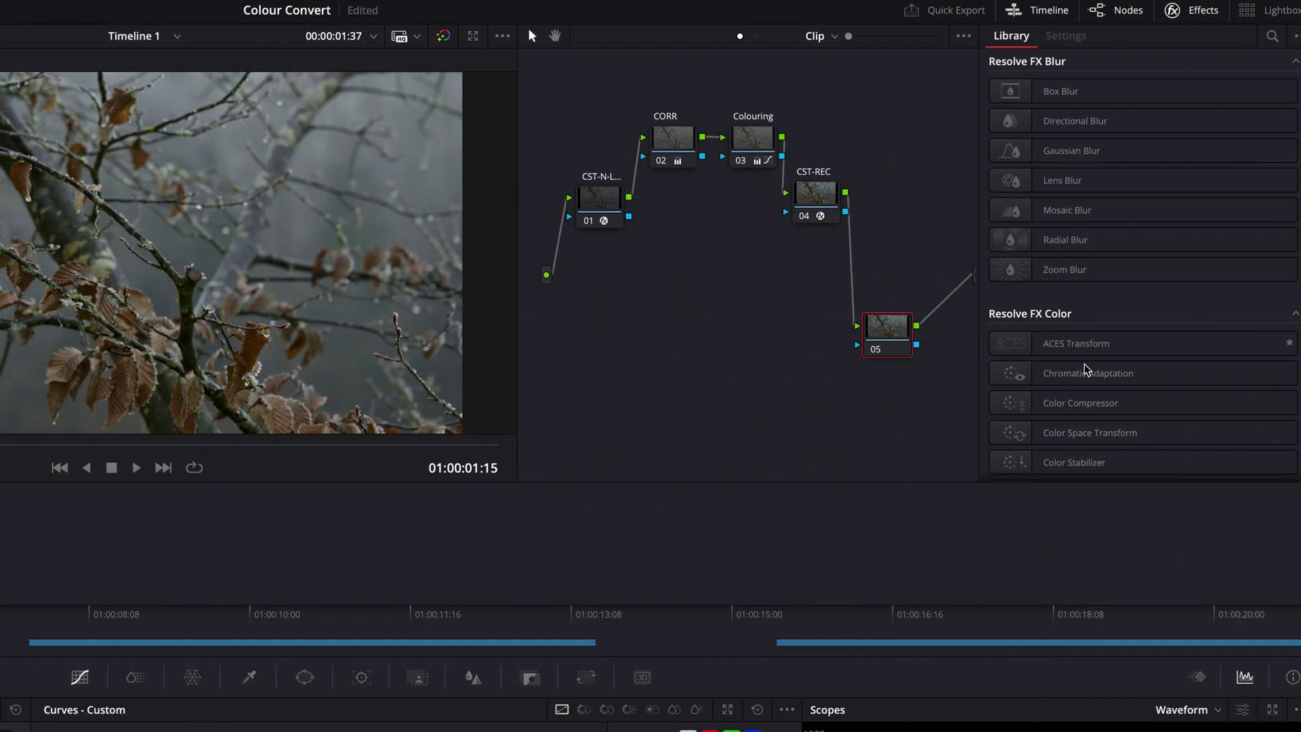
scroll(1086, 369, "down", 15)
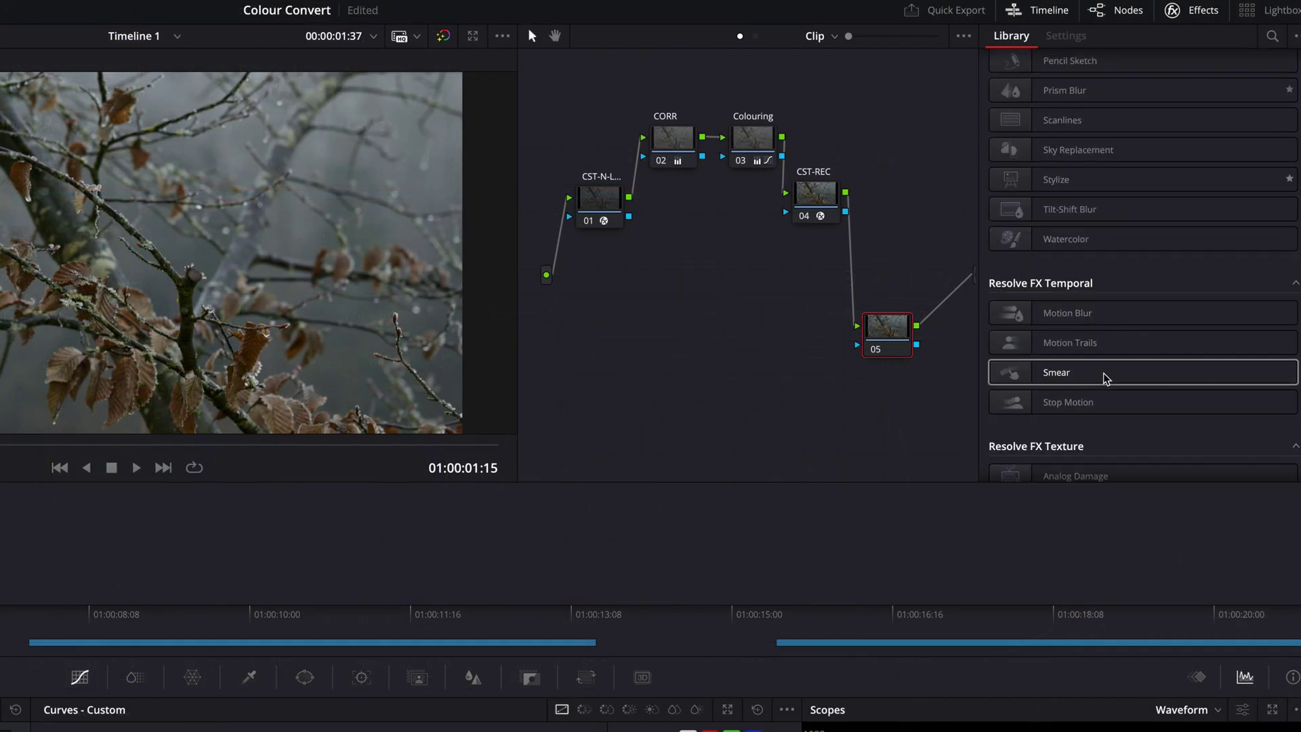
left_click_drag(1123, 458, 899, 337)
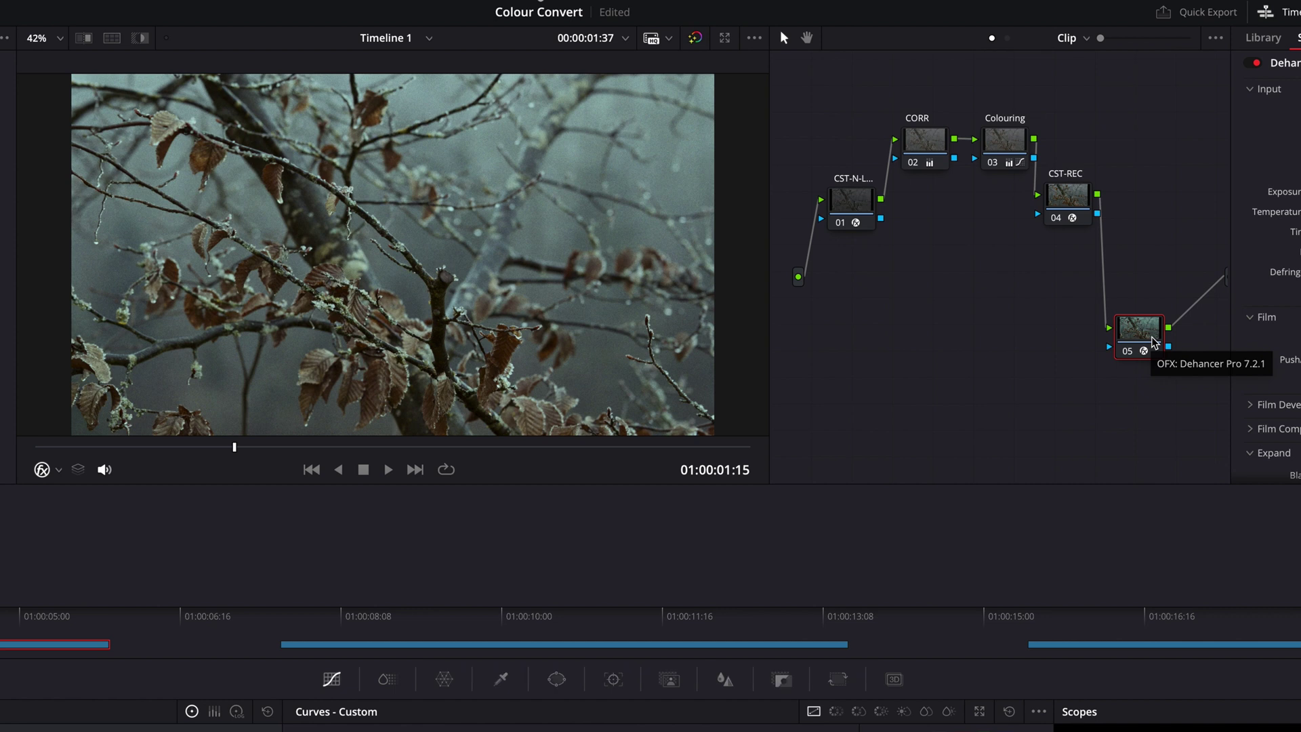
Disable all Dehancer Pro tools on node 05 and raise the input exposure compensation slightly.
scroll(1299, 305, "down", 10)
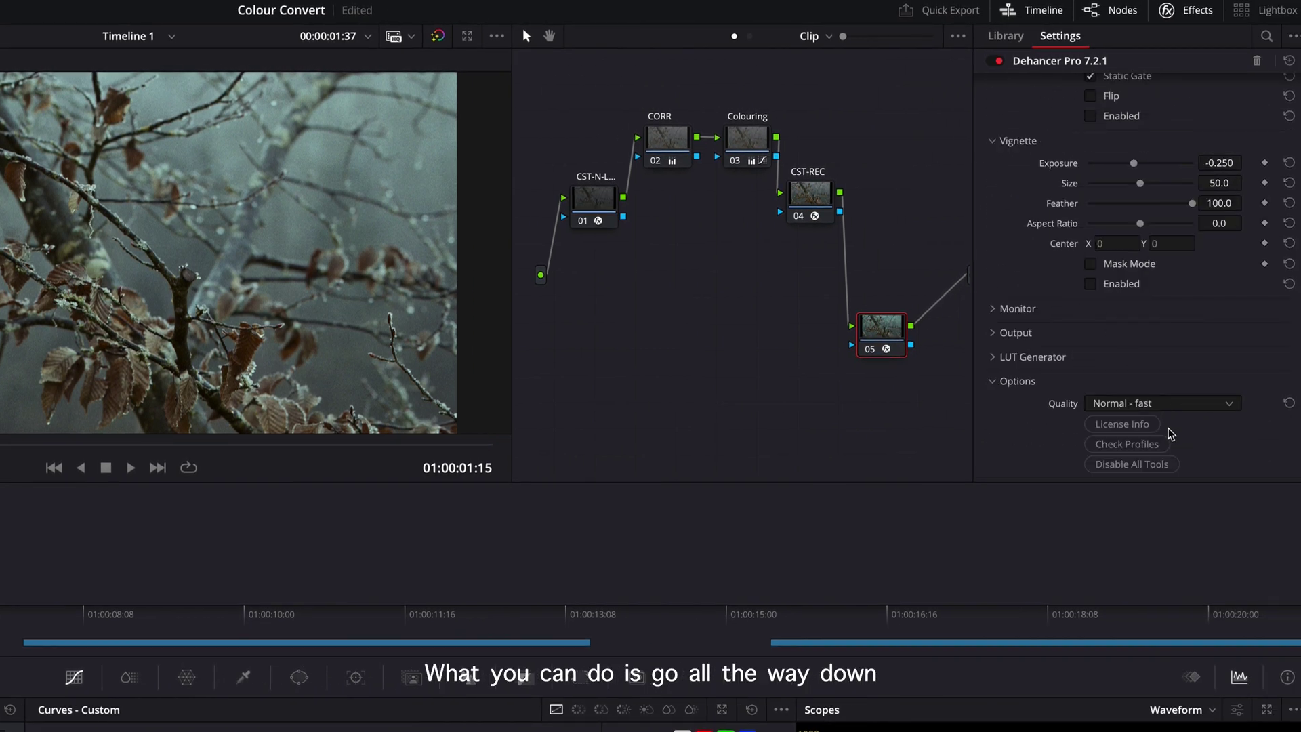
left_click(1132, 464)
scroll(1143, 415, "up", 10)
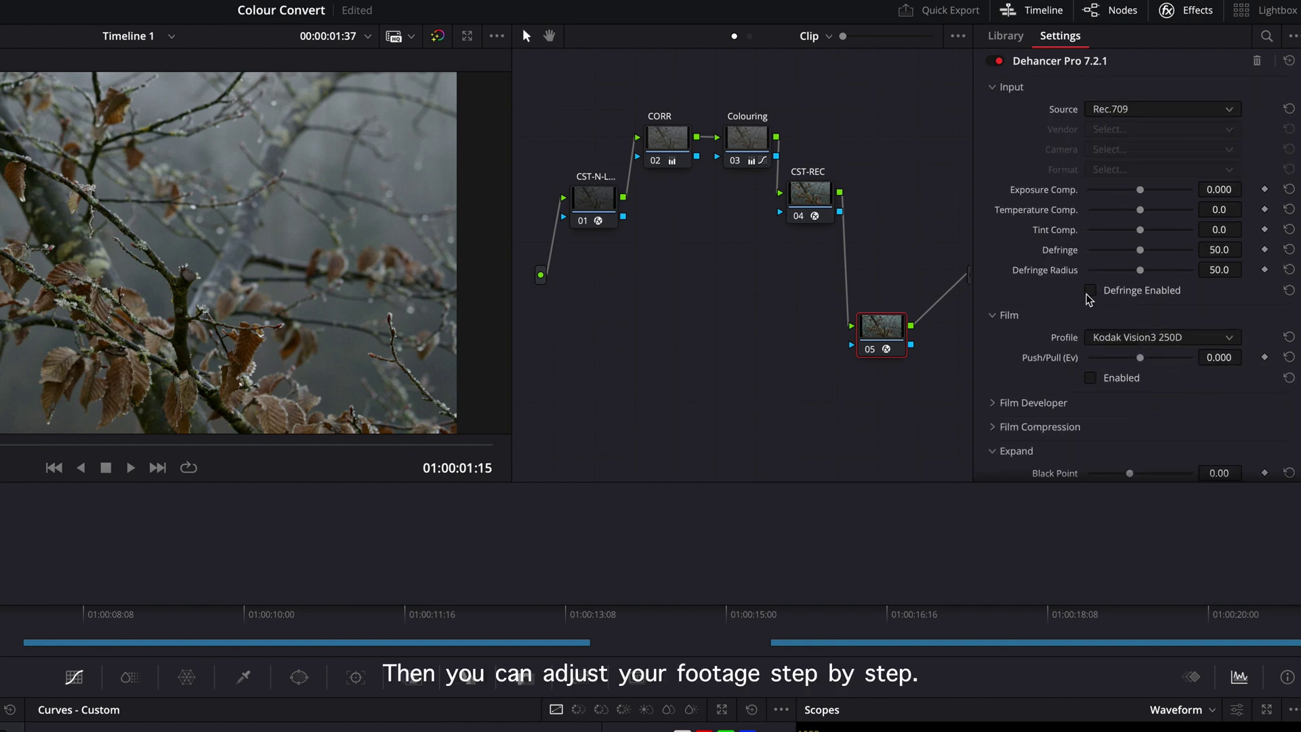
left_click_drag(1140, 189, 1145, 190)
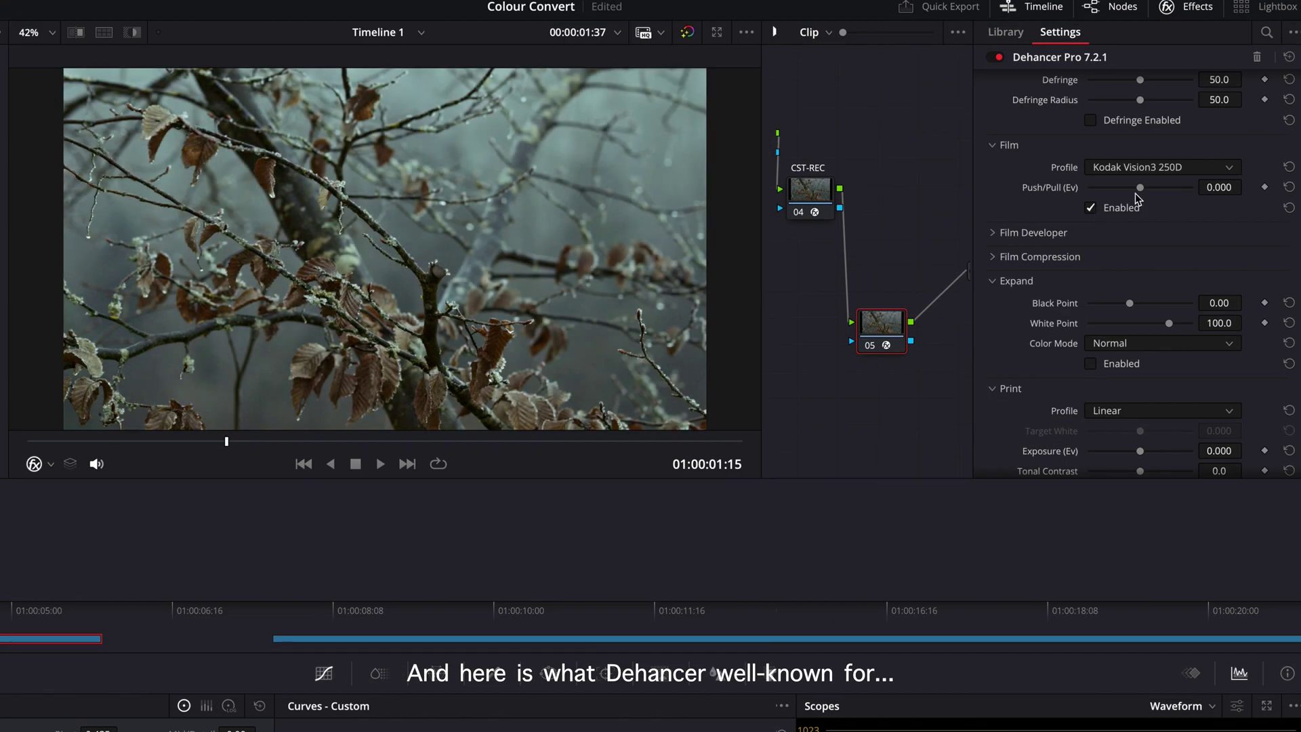
Browse the Dehancer film profiles and try Fujichrome Velvia 100 and Fujicolor C200 on the clip.
left_click(1158, 167)
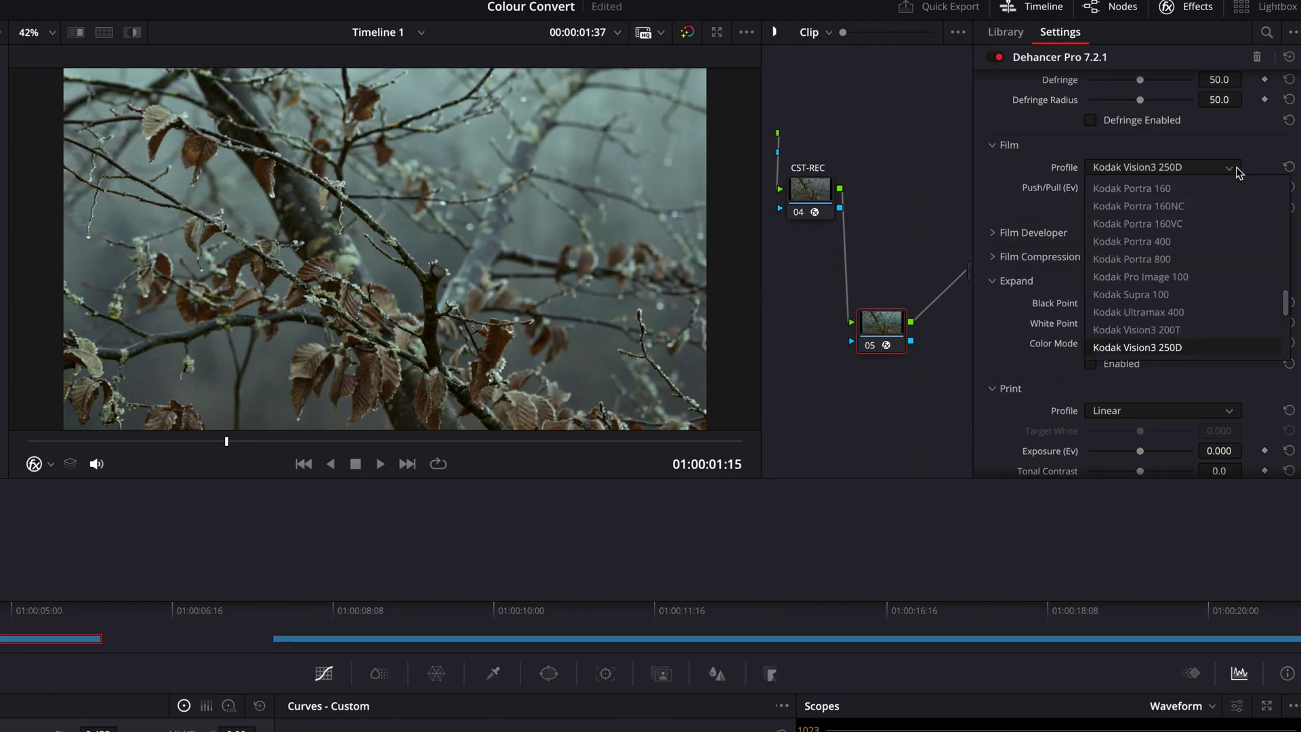
scroll(1187, 286, "up", 10)
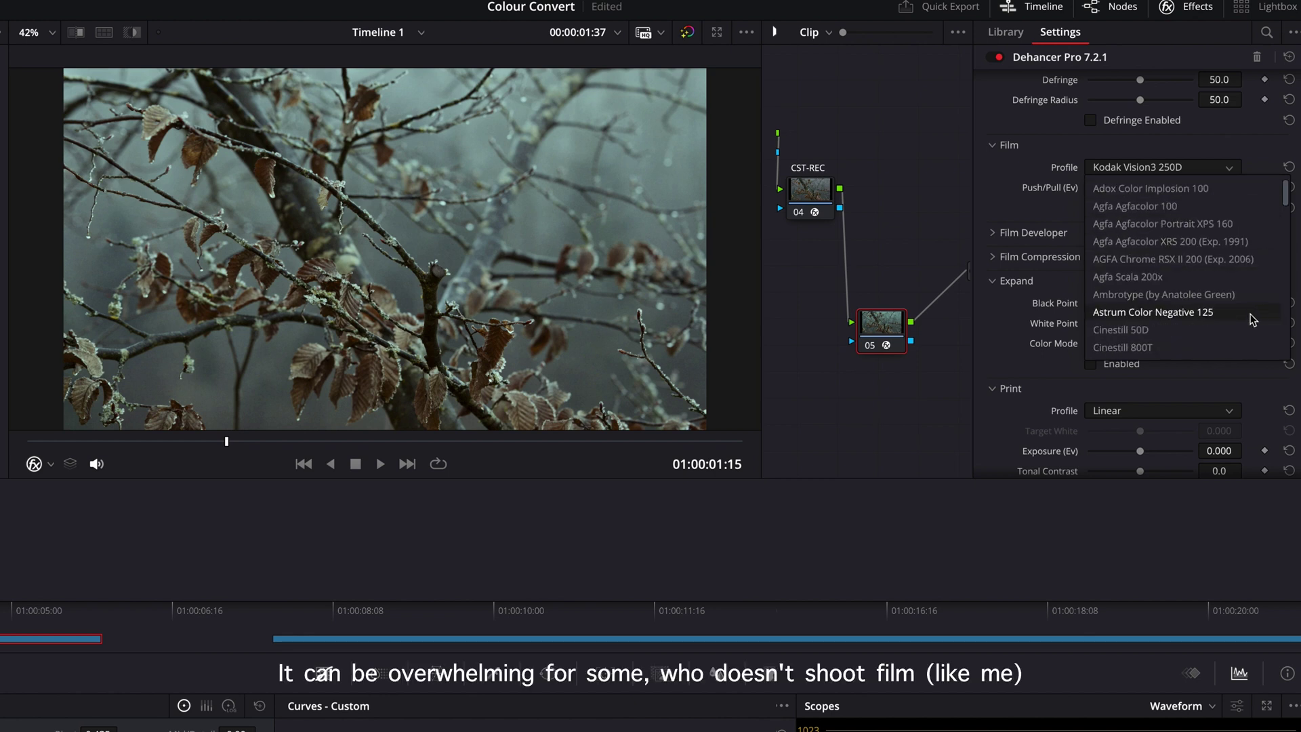
scroll(1259, 341, "down", 1)
scroll(1255, 285, "down", 7)
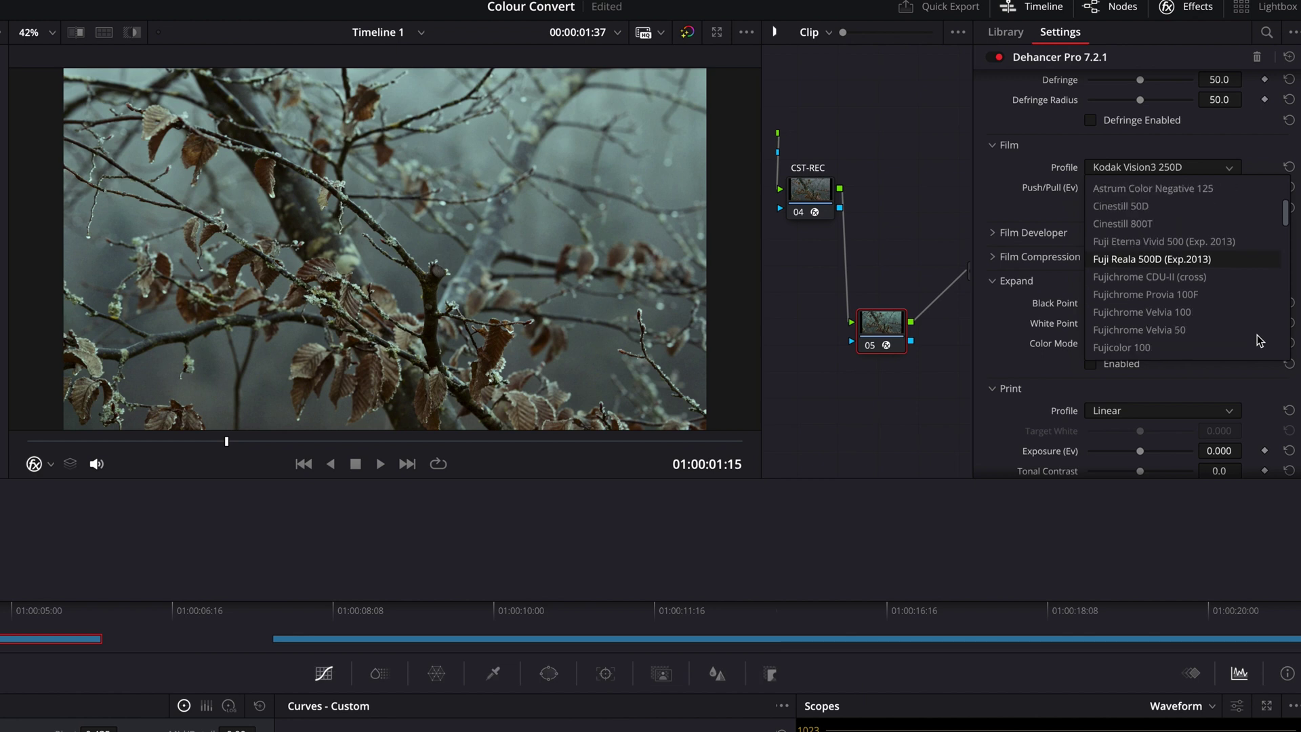
scroll(1252, 339, "down", 4)
left_click(1235, 208)
left_click(1230, 169)
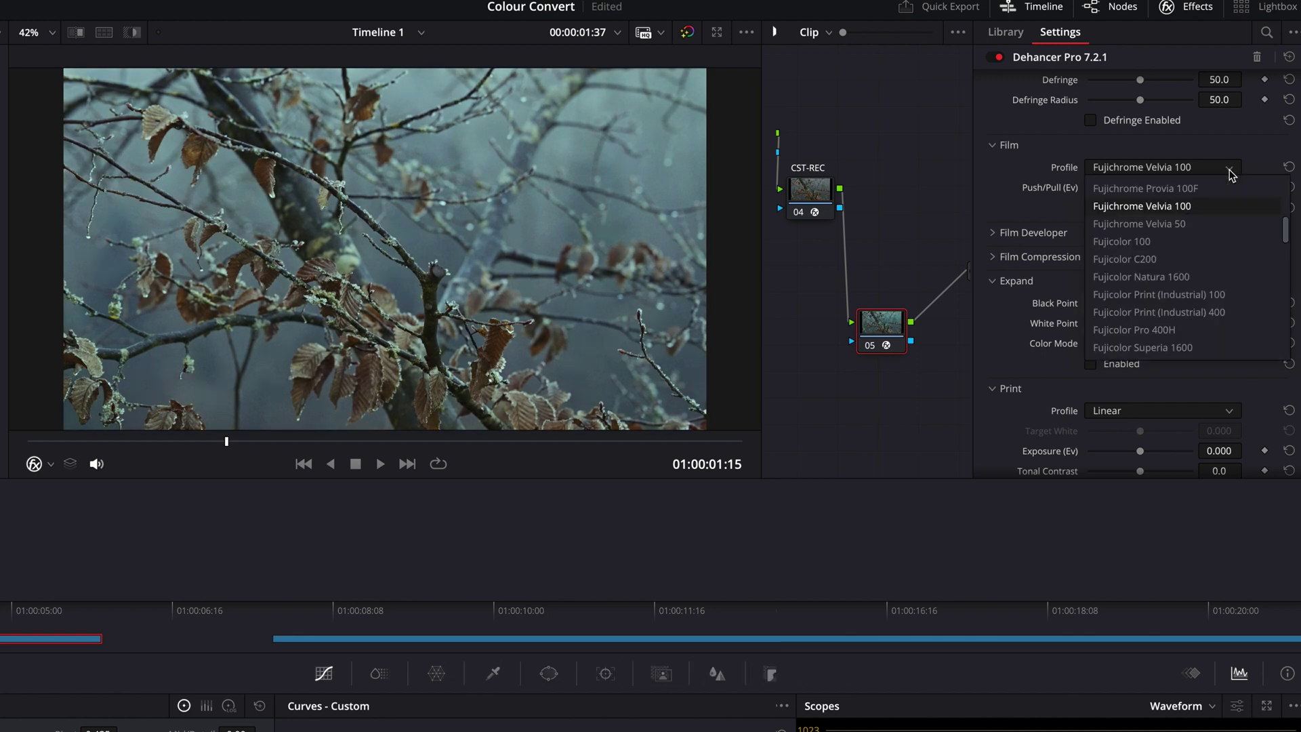
left_click(1213, 266)
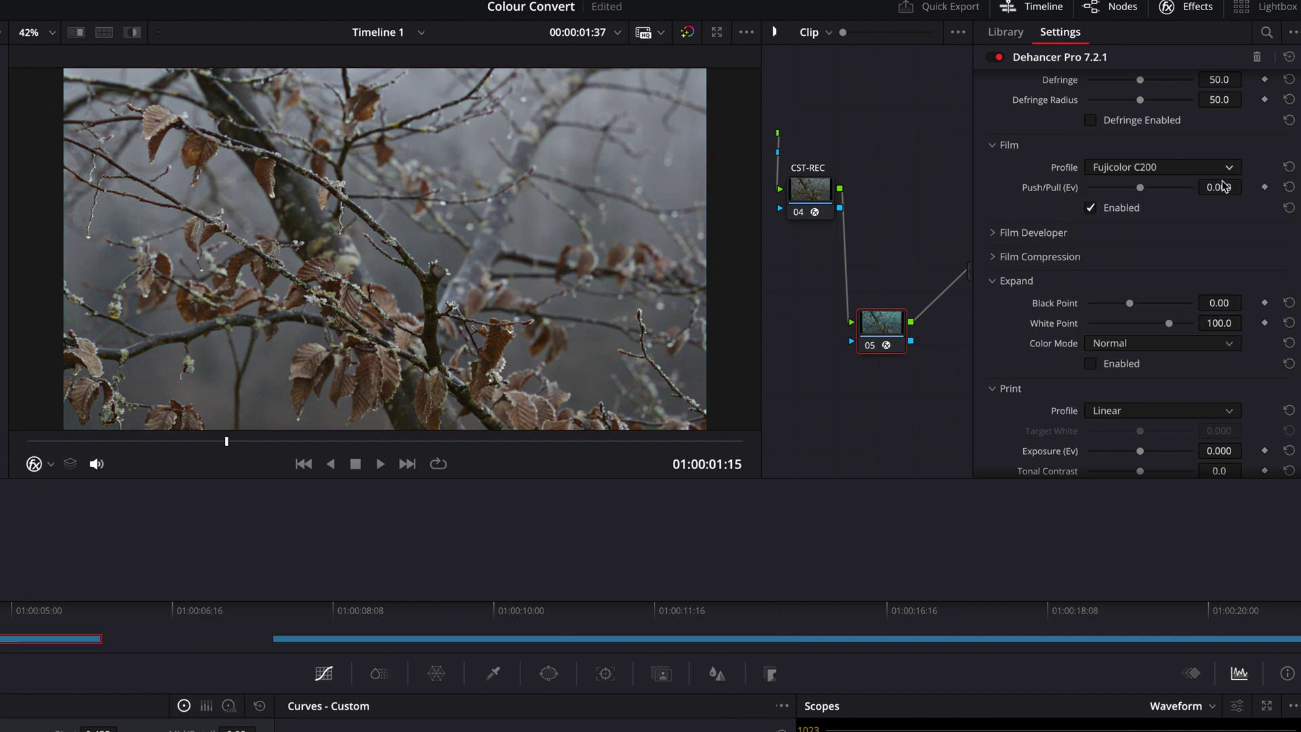
Set the Dehancer film profile to Fujicolor Pro 400H with a Push/Pull of -0.977 EV.
left_click(1213, 167)
left_click(1203, 298)
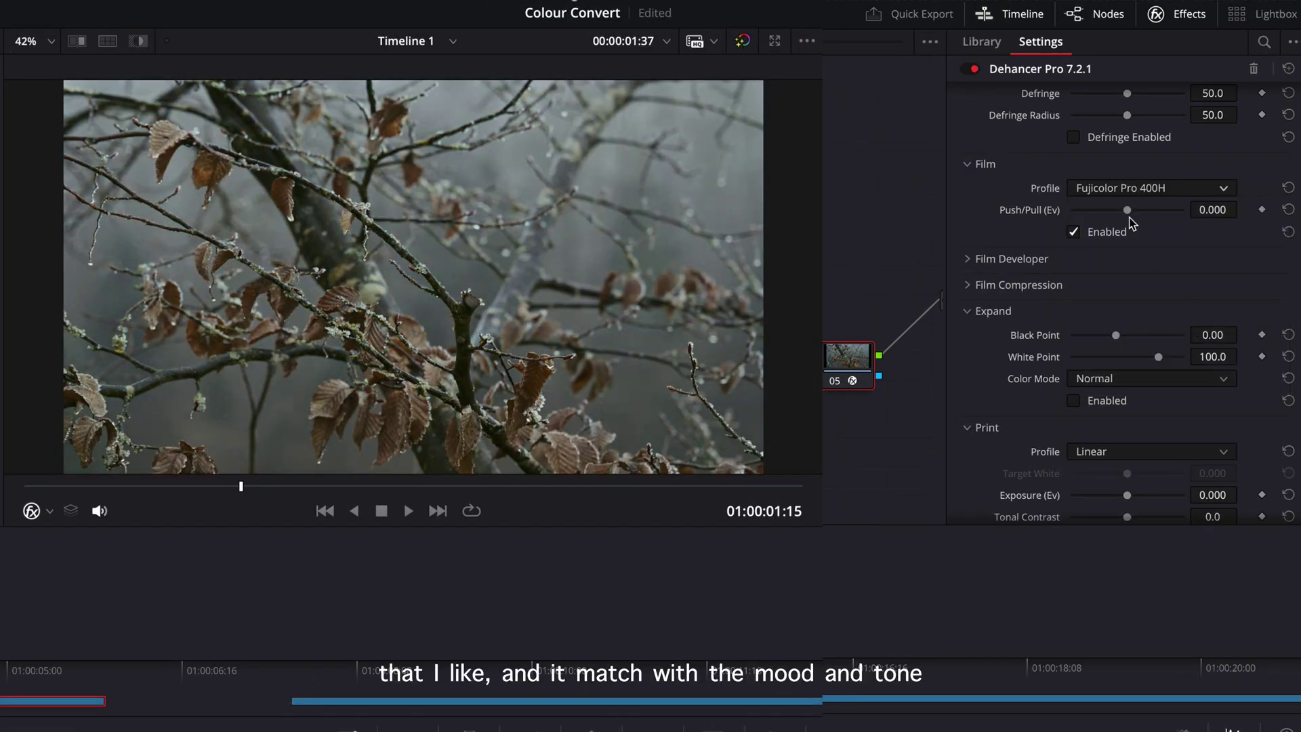
left_click_drag(1130, 215, 1103, 217)
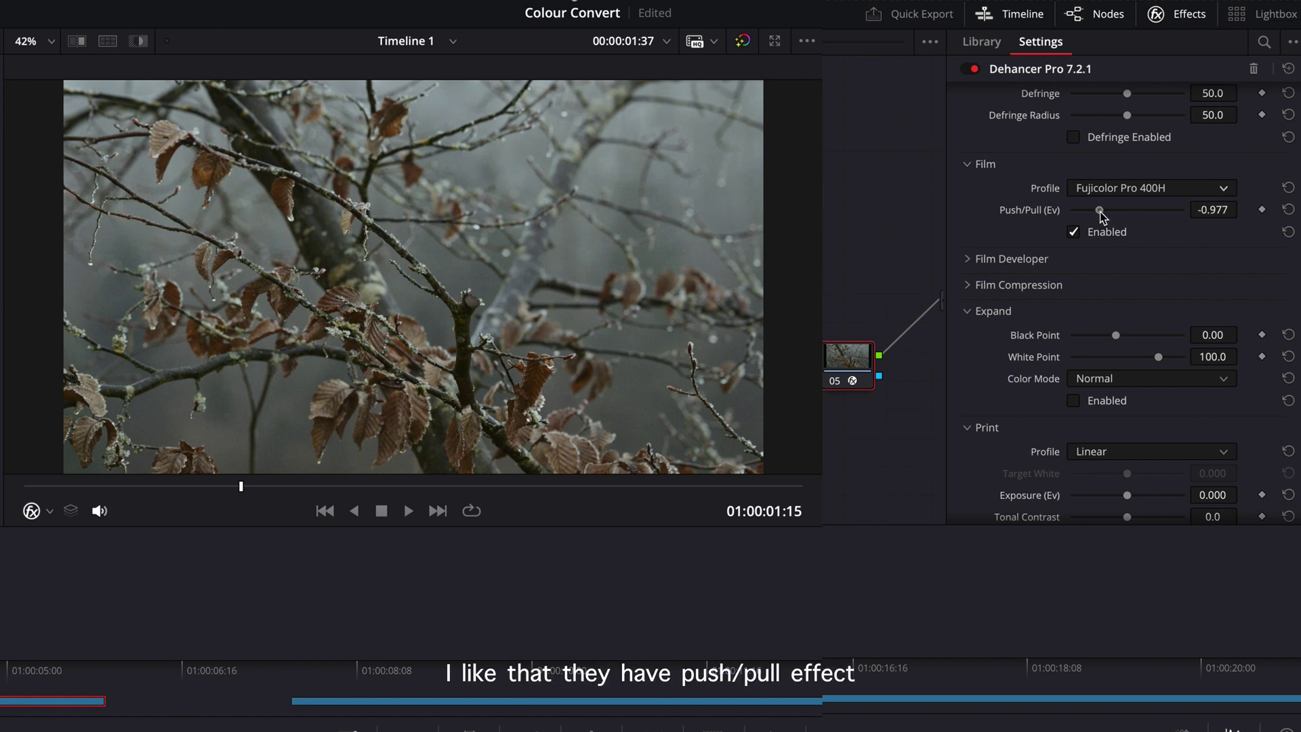
Enable Film Developer with a Contrast Boost of 16.3 and raise its Color Boost.
left_click(1010, 259)
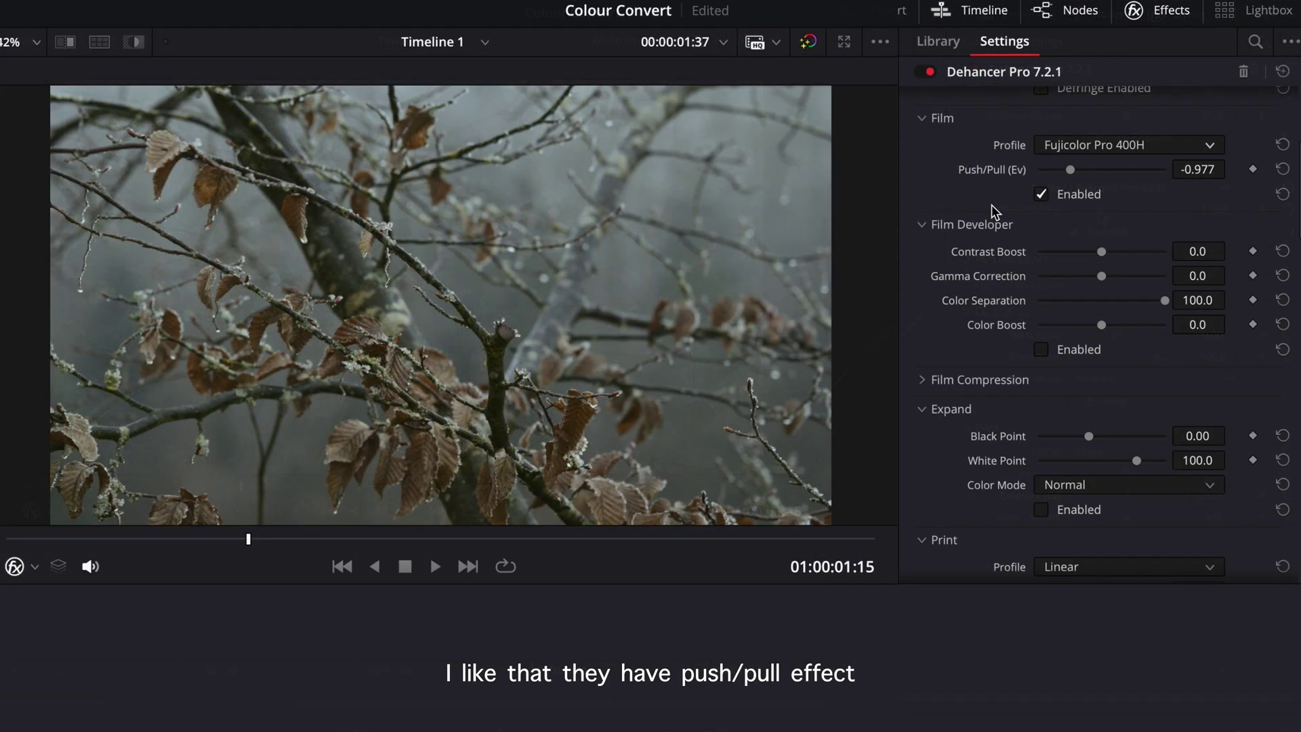
left_click(1041, 350)
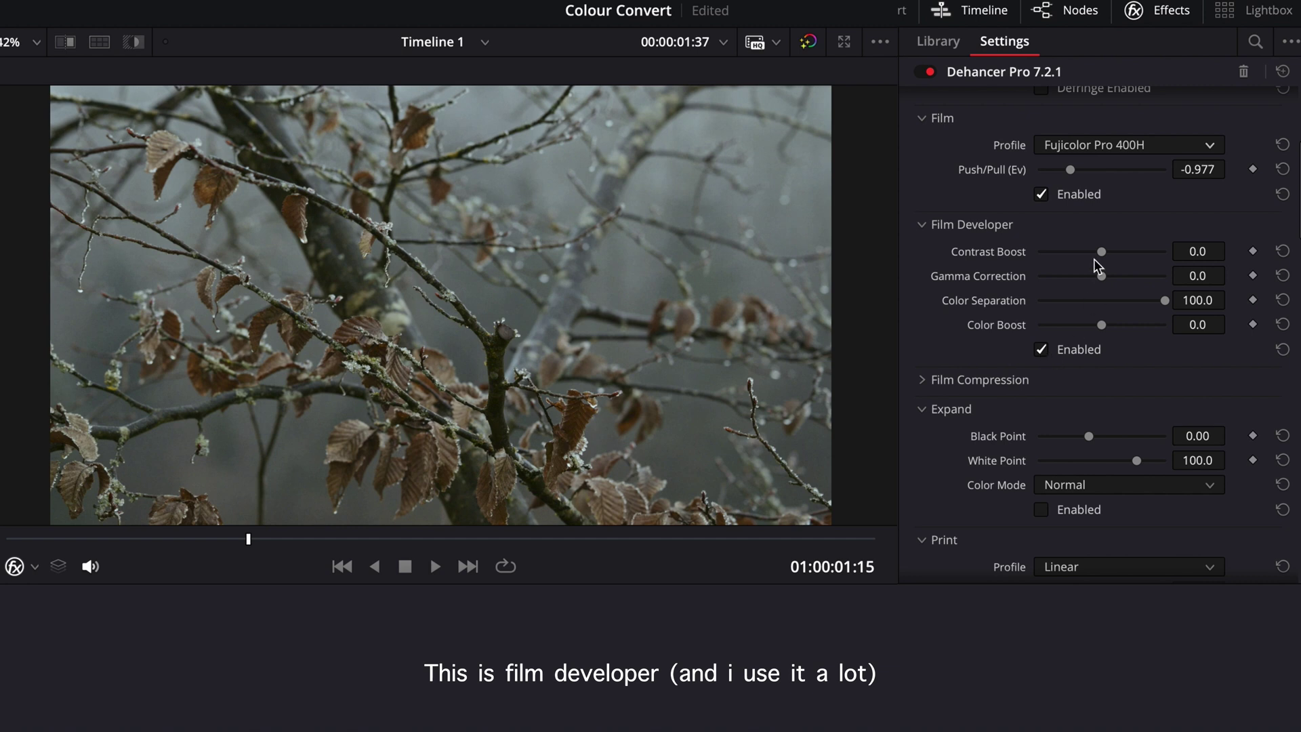
left_click_drag(1104, 256, 1115, 259)
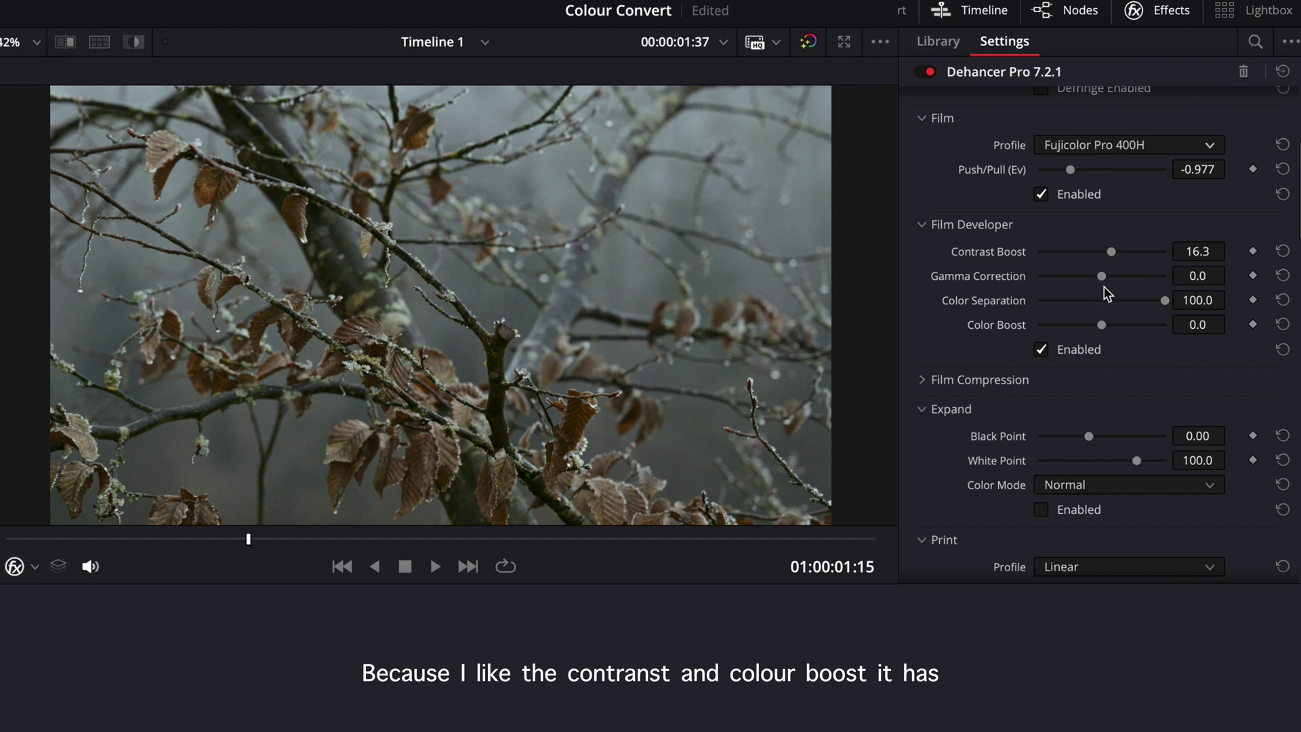
left_click_drag(1108, 326, 1134, 327)
Enable the Print tool and try the Fujifilm 3513, Kodak 2383 and Kodak Endura Glossy Paper profiles.
scroll(1084, 366, "down", 5)
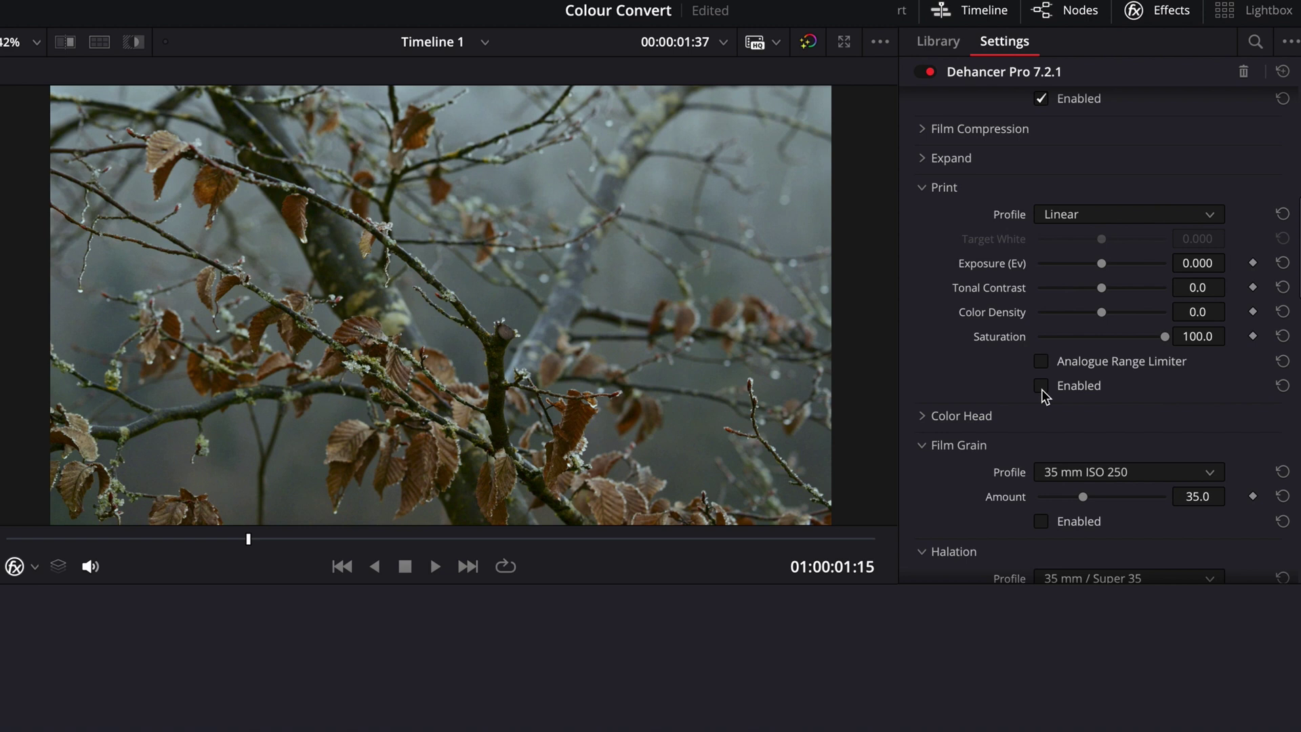
left_click(1041, 385)
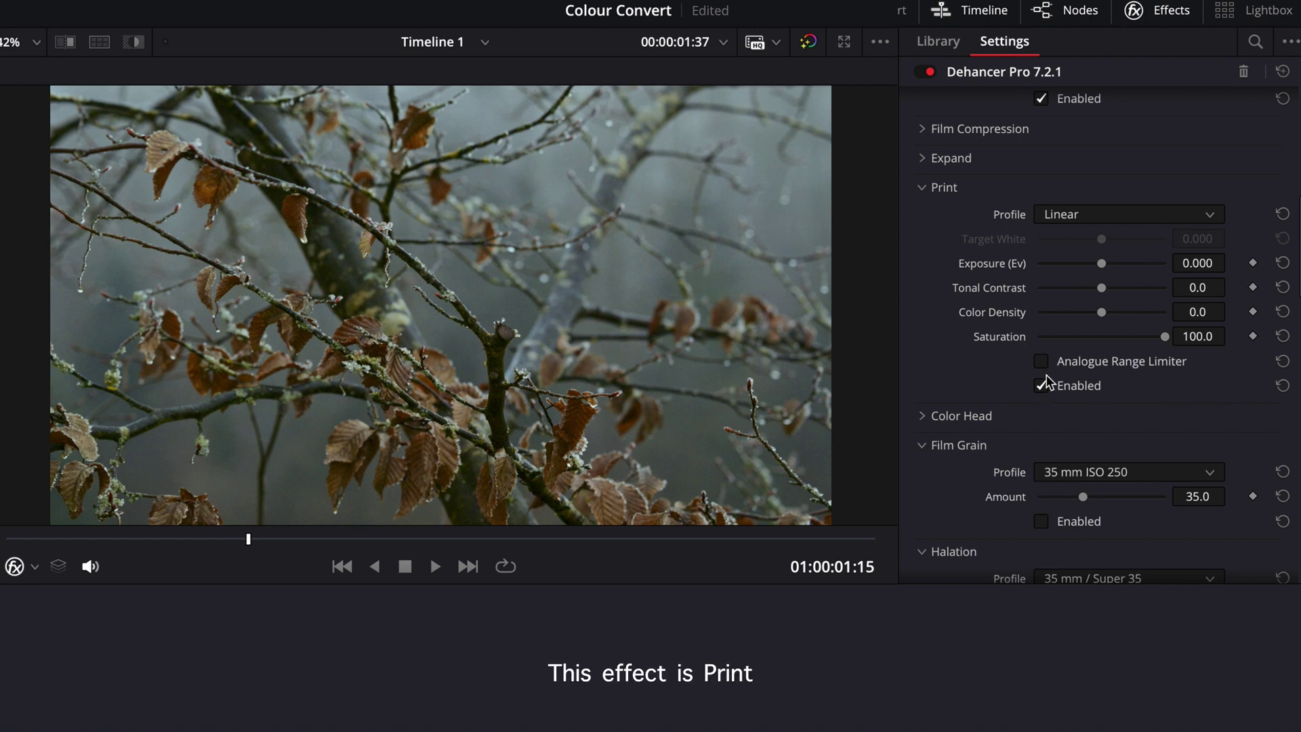
left_click(1136, 213)
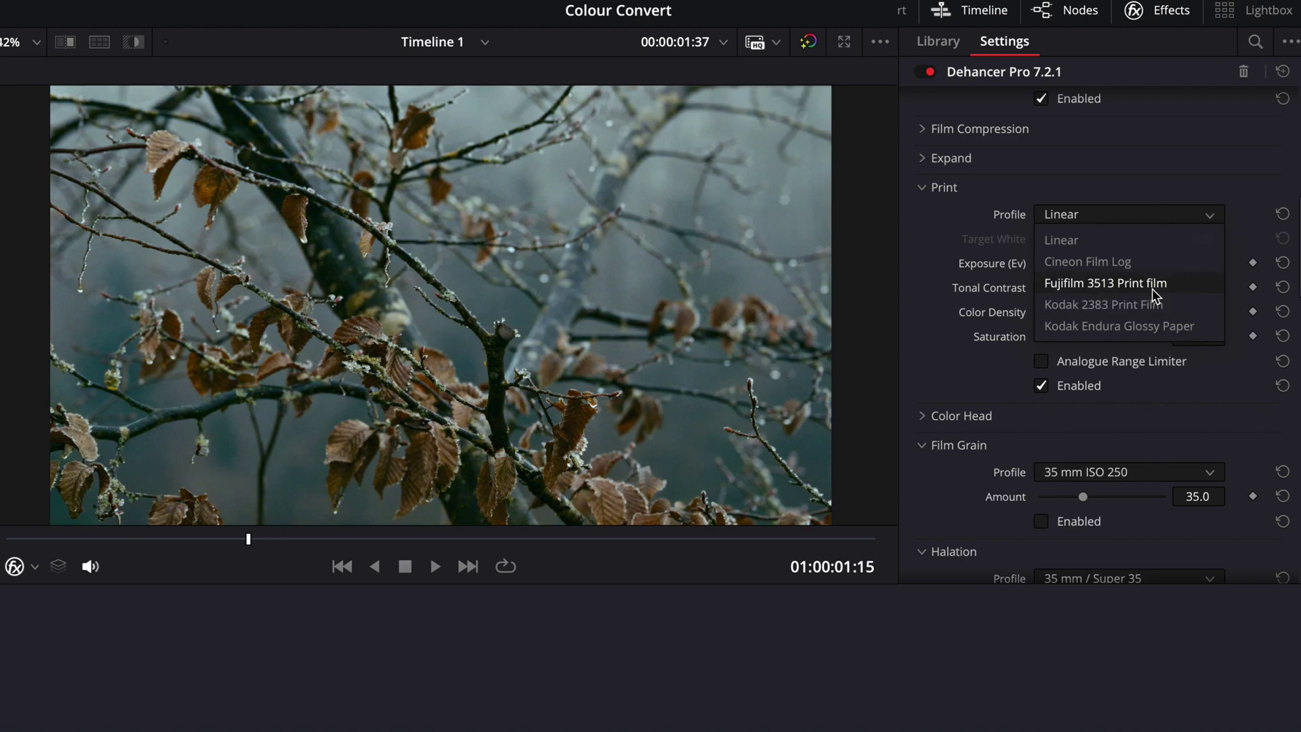
left_click(1151, 285)
left_click(1146, 214)
left_click(1129, 305)
left_click(1127, 215)
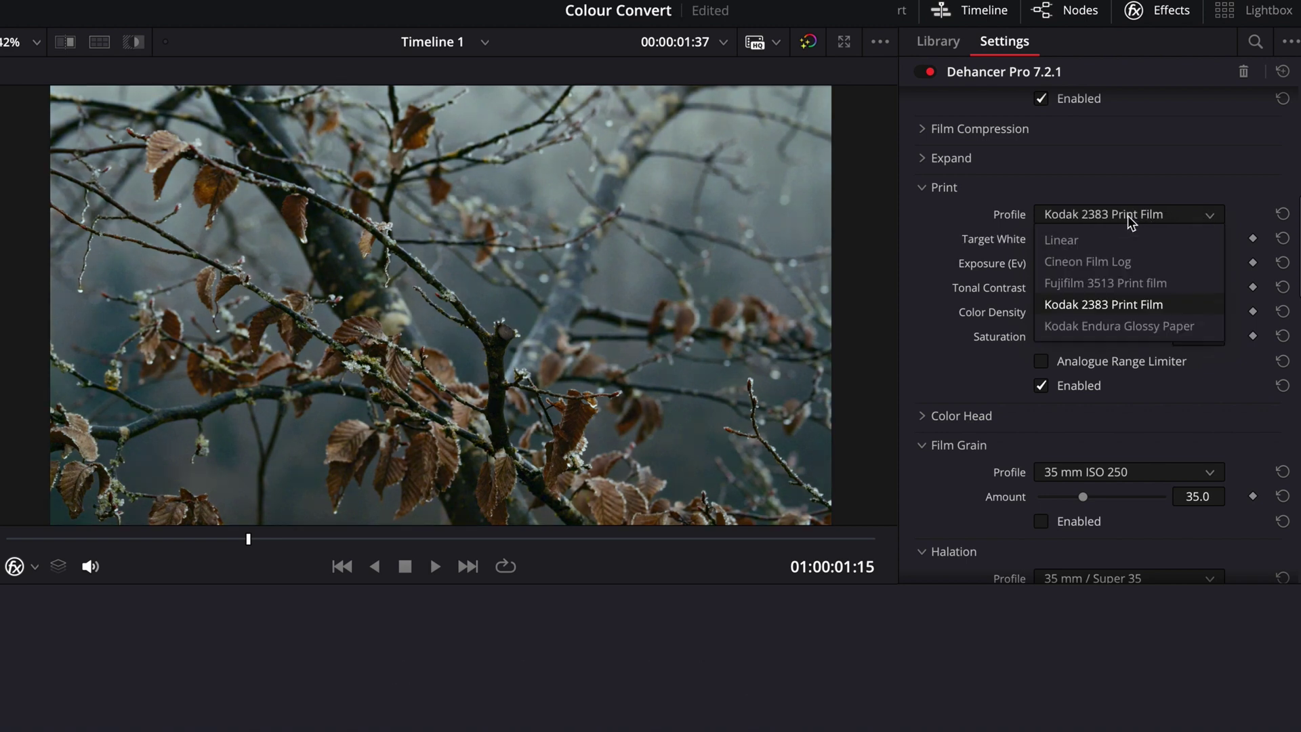
left_click(1127, 327)
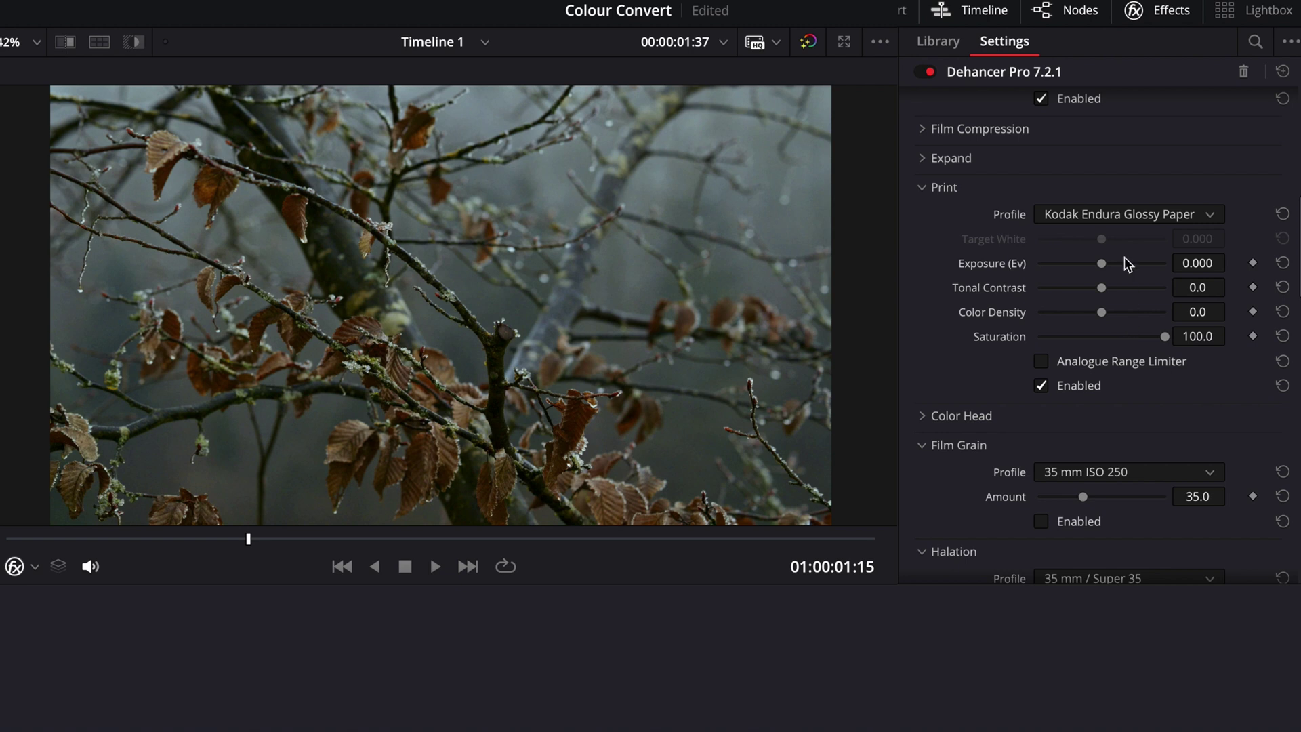
Set the Print profile to Fujifilm 3513 Print film and test shifting its Target White.
left_click(1132, 221)
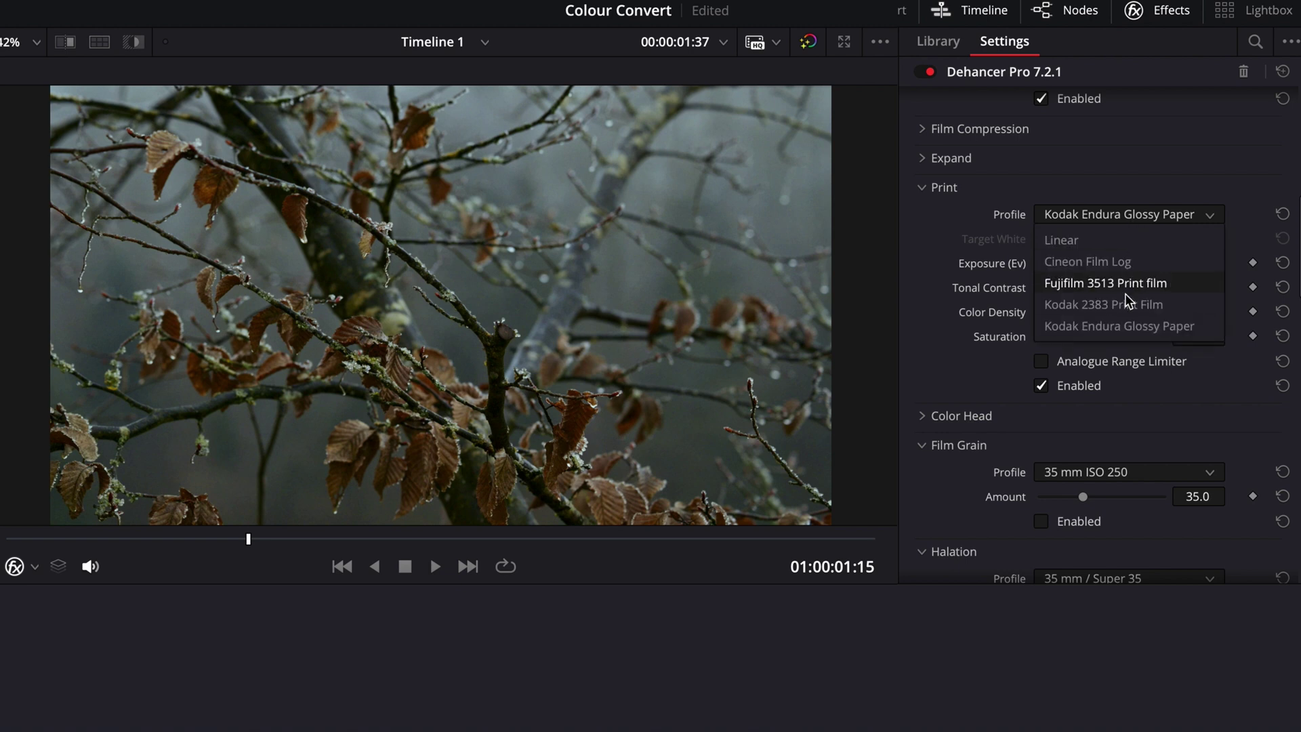
left_click(1125, 289)
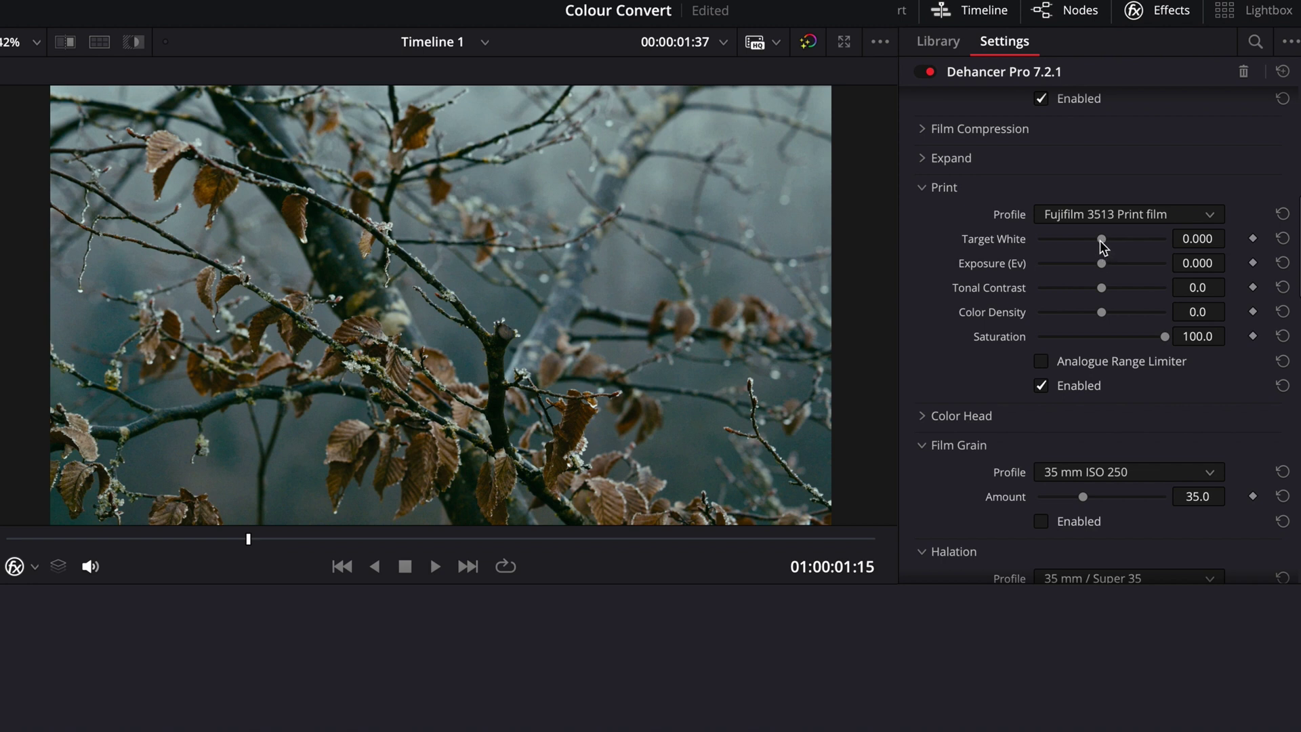
left_click_drag(1102, 239, 1114, 247)
mouse_move(1127, 243)
left_mouse_down()
mouse_move(1073, 243)
mouse_move(1104, 253)
left_mouse_up()
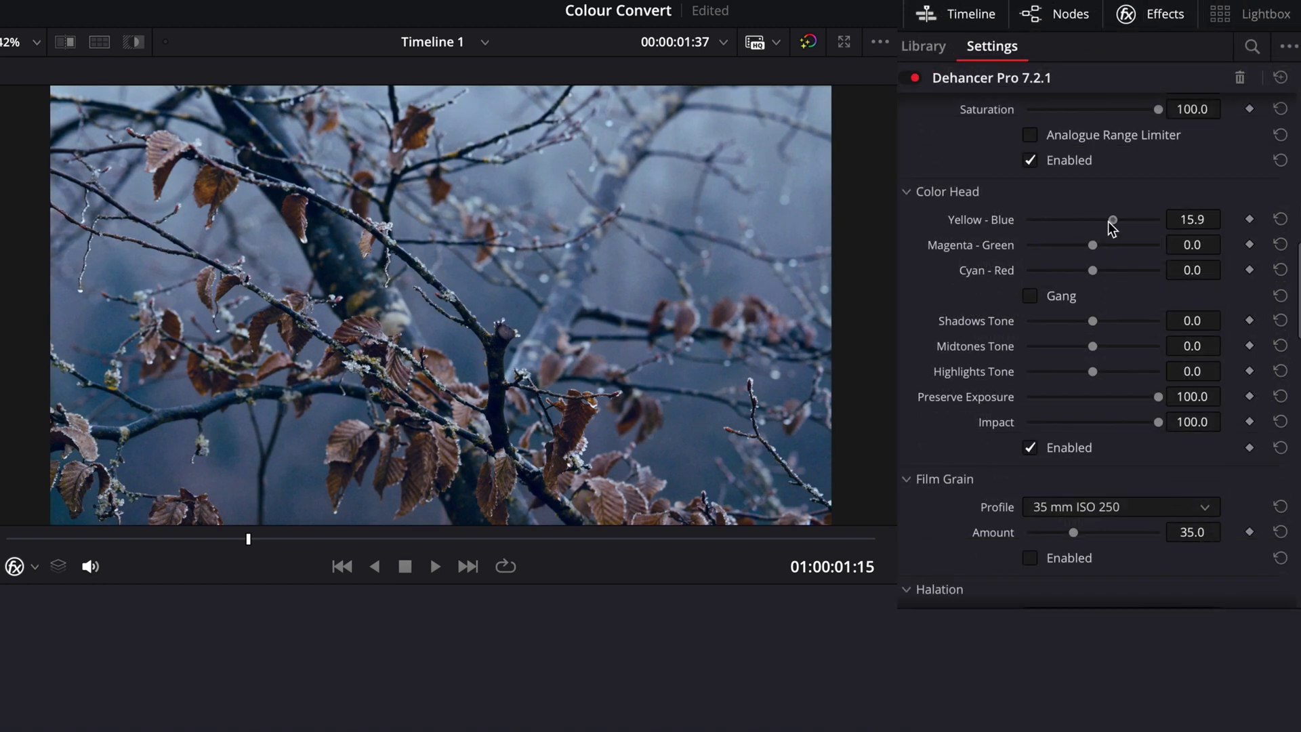
Adjust the Color Head to Yellow-Blue -8.1, Magenta-Green -4.3 and Cyan-Red 3.5.
left_click_drag(1107, 223, 1099, 276)
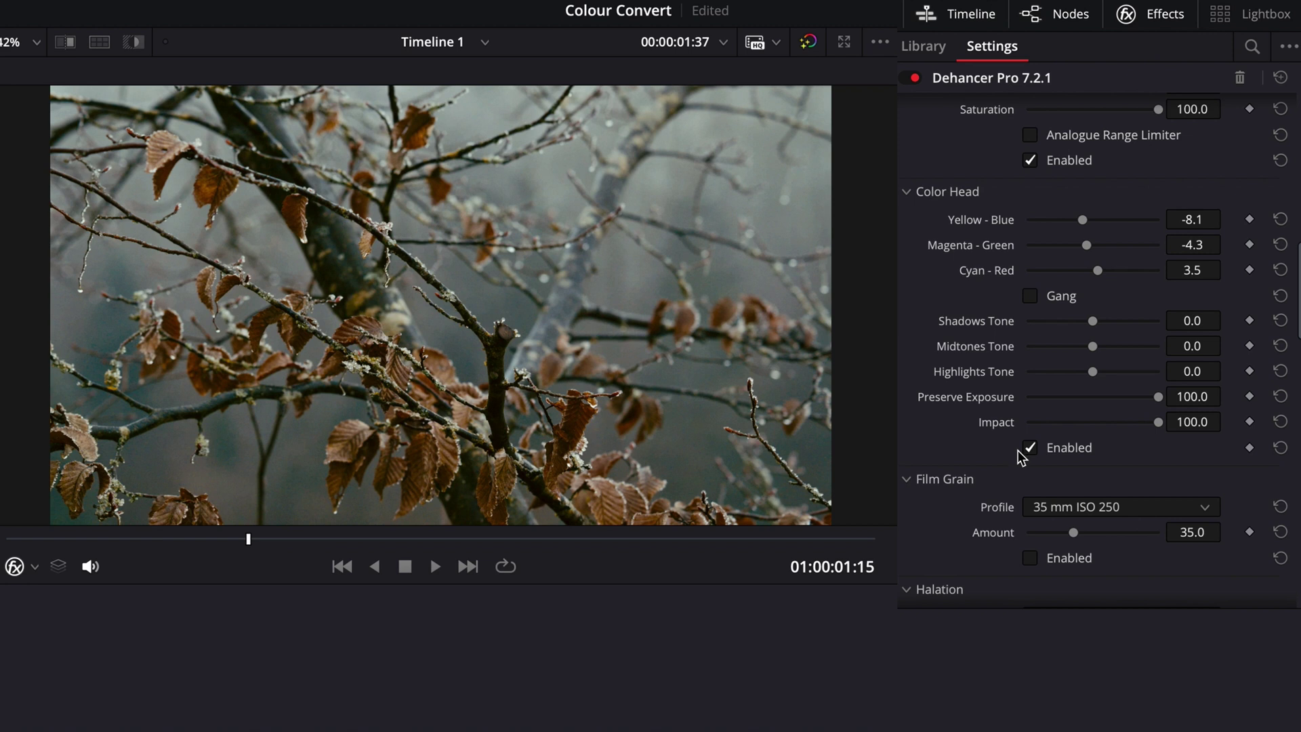
left_click(908, 192)
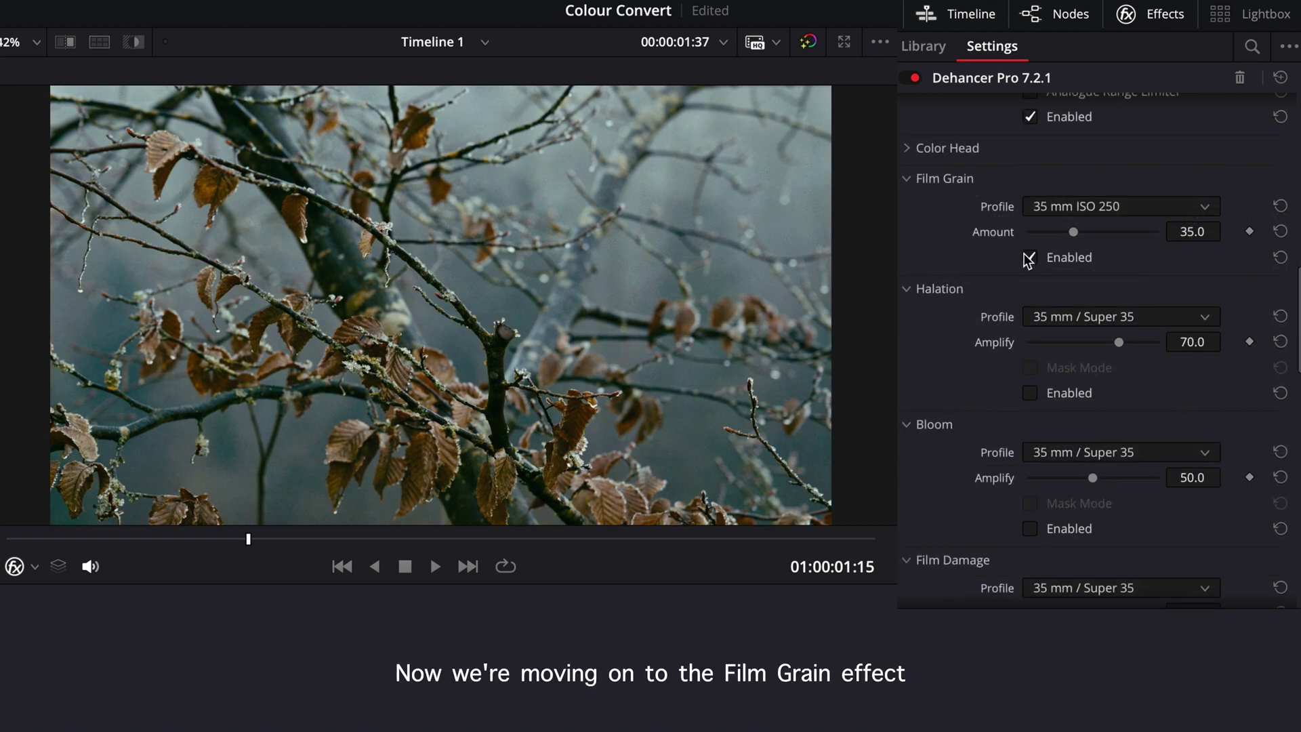
Try the 8 mm ISO 250 and 8 mm ISO 500 grain profiles and set Film Grain to 35 mm ISO 250.
scroll(420, 376, "up", 3)
scroll(420, 373, "down", 3)
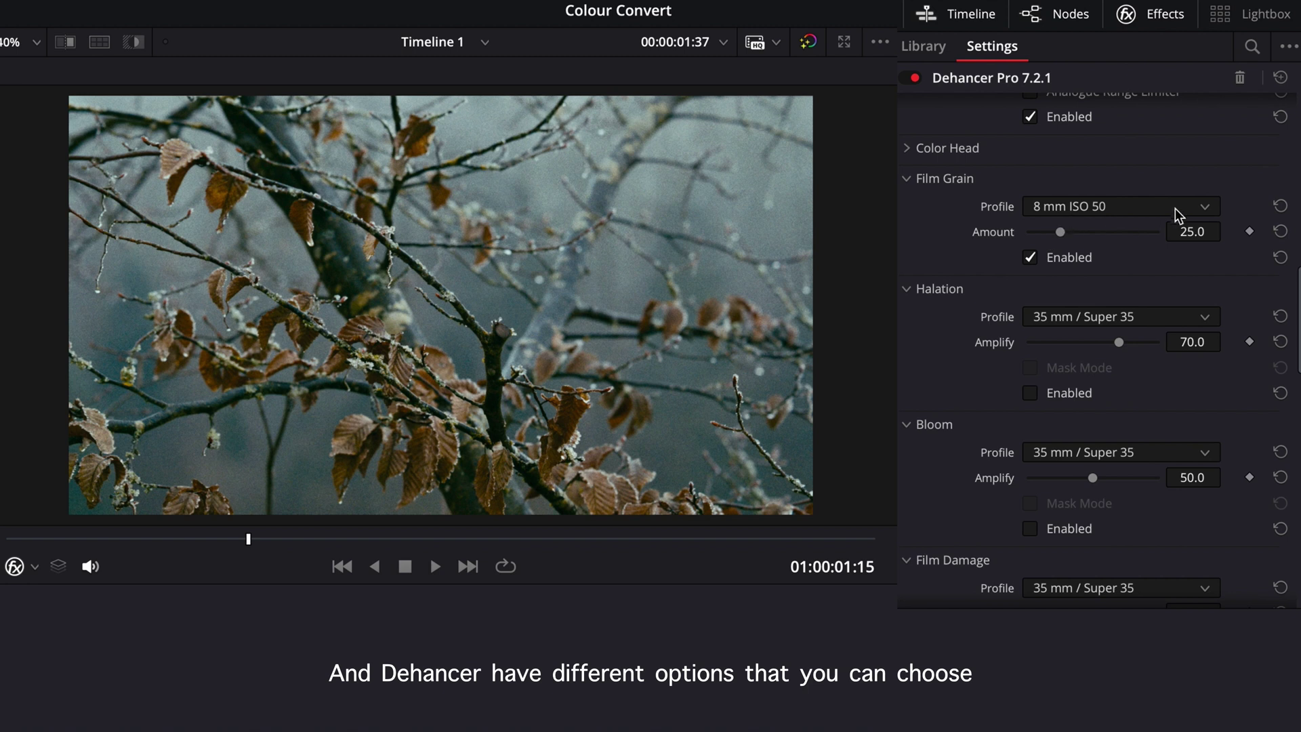
left_click(1172, 211)
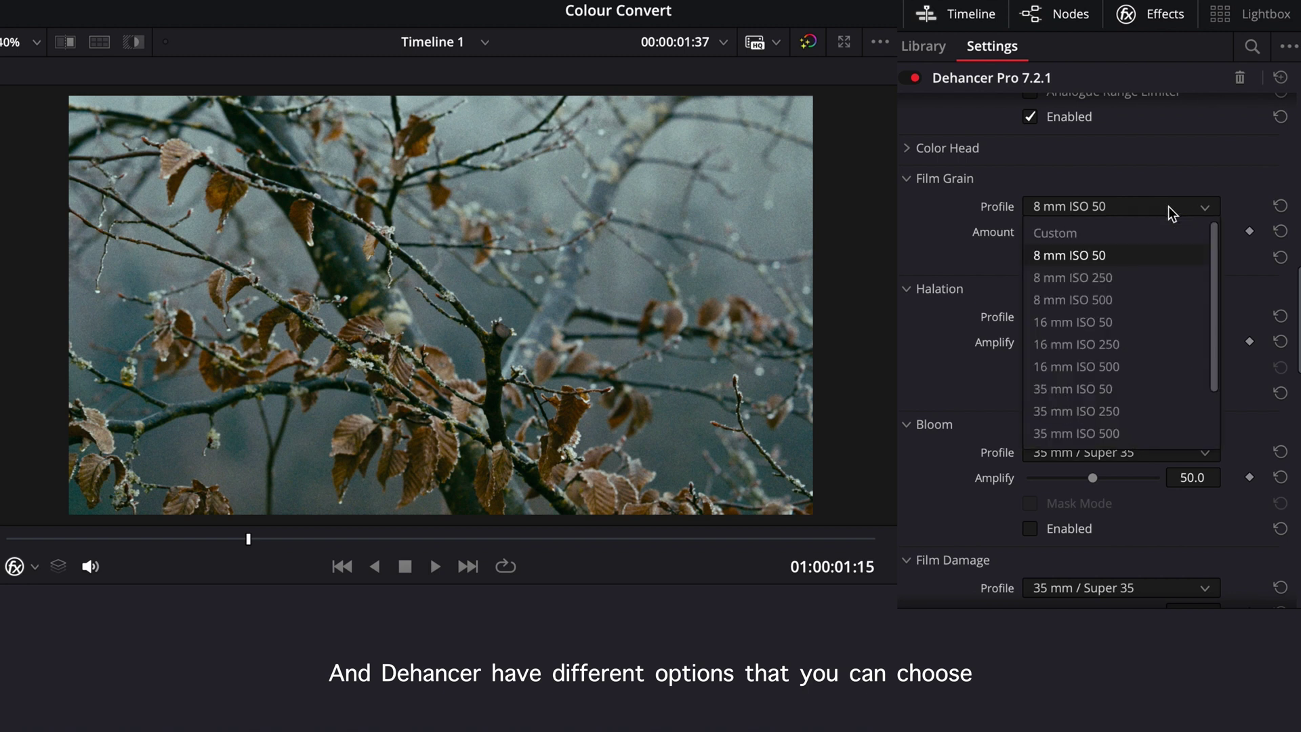
left_click(1129, 278)
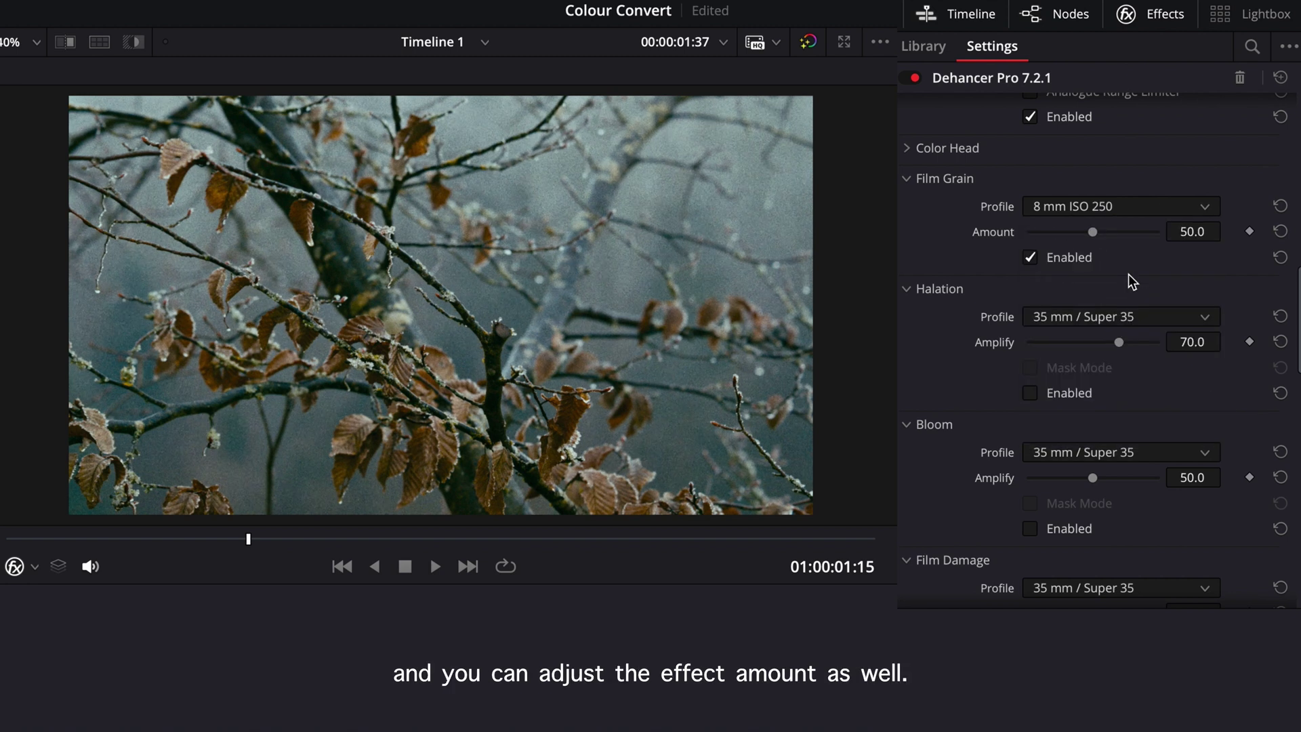
left_click(1108, 210)
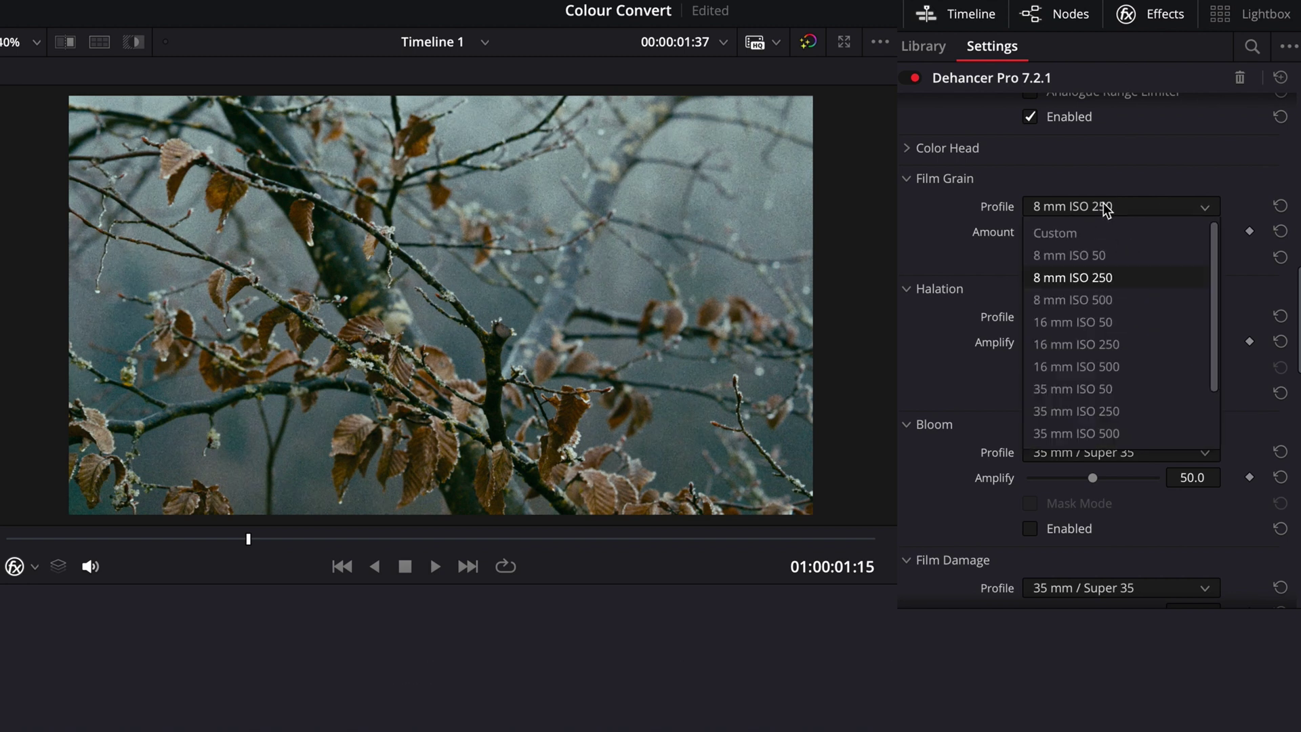
left_click(1154, 302)
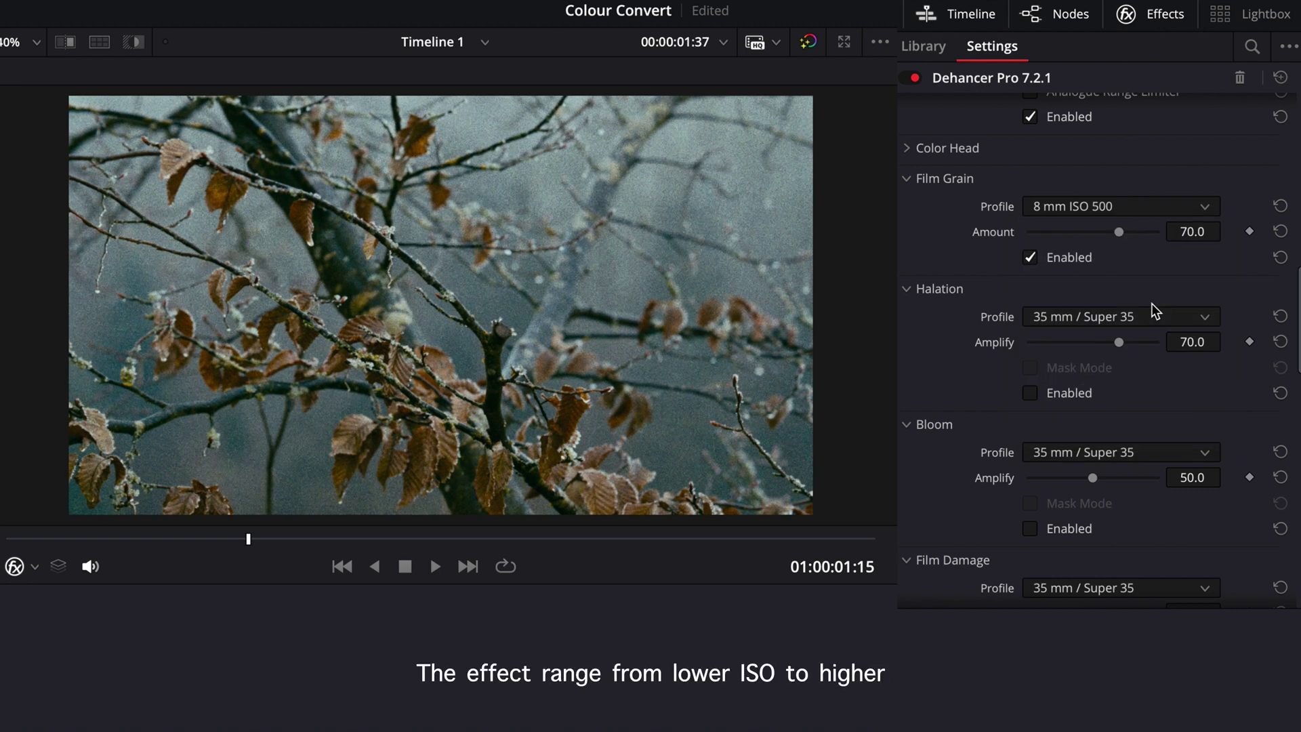
left_click(1155, 208)
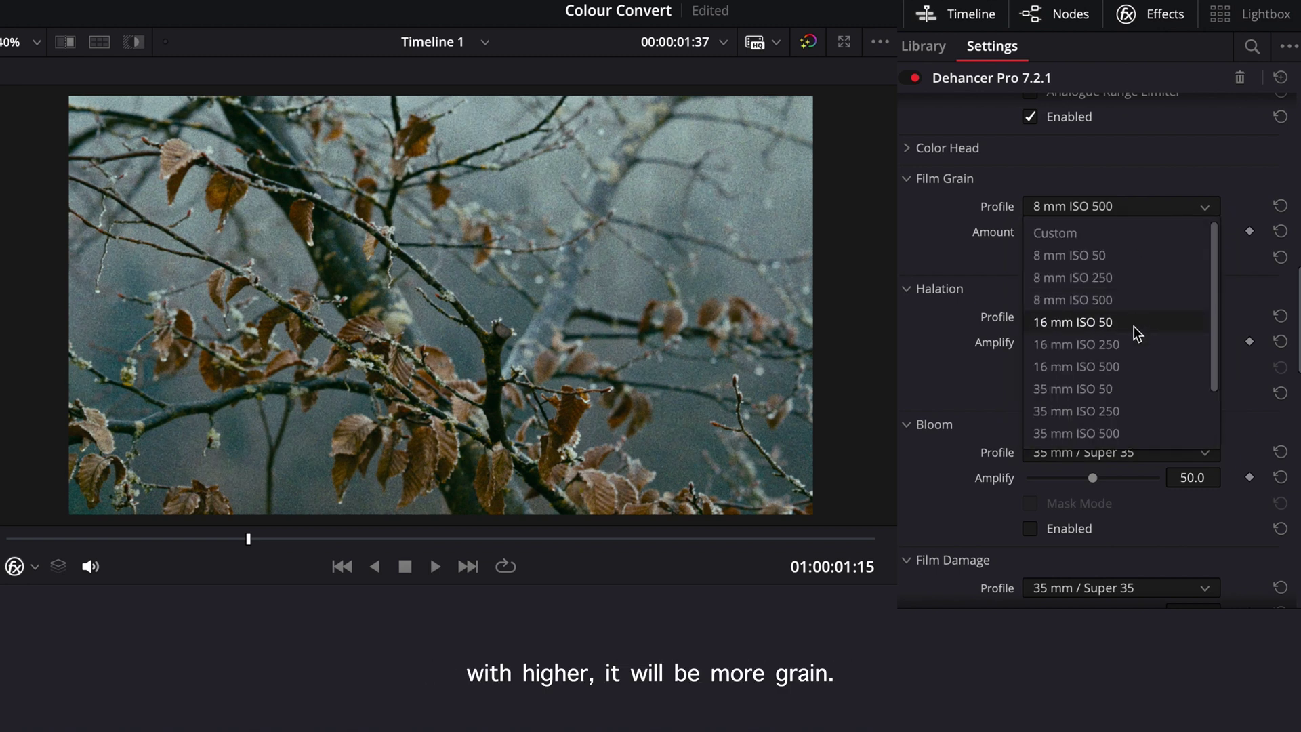
left_click(1047, 410)
Enable Halation, compare the two 8 mm / Super 8 profiles and settle on 35 mm / Super 35 No Remjet.
left_click(1030, 394)
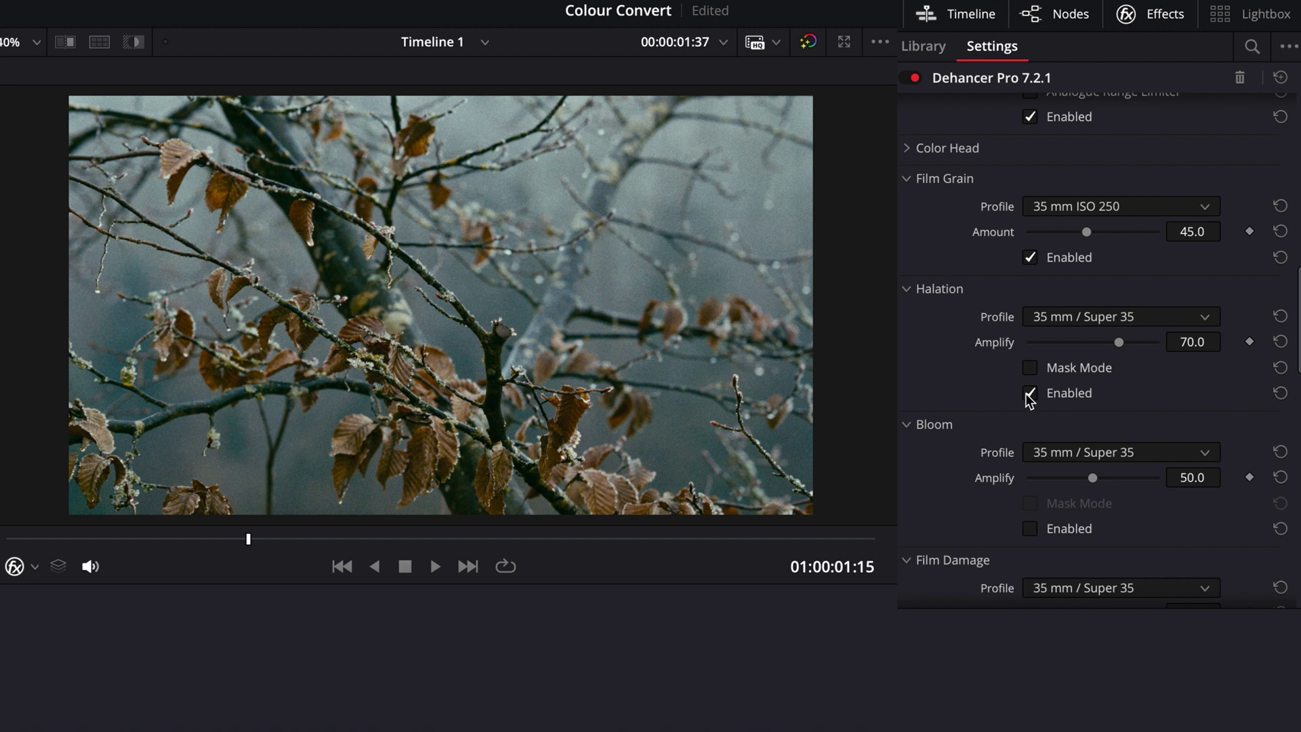
left_click(1150, 316)
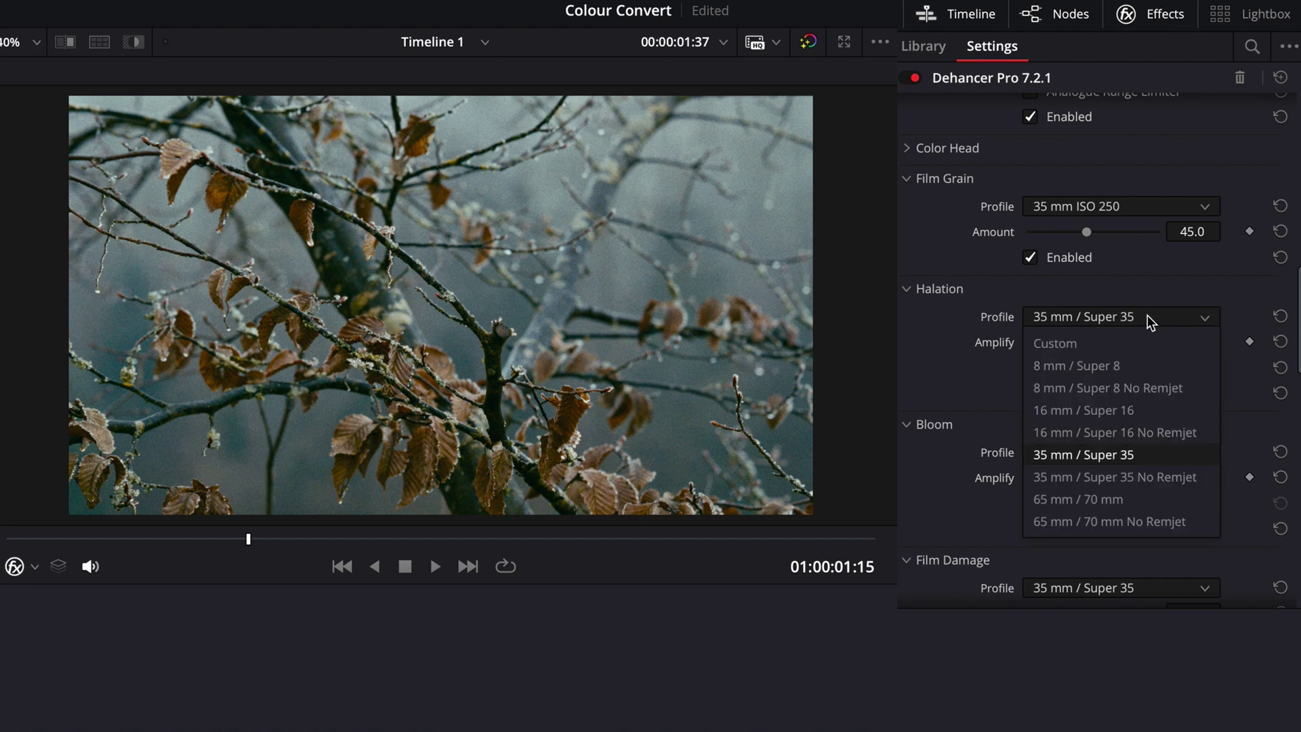
left_click(1181, 371)
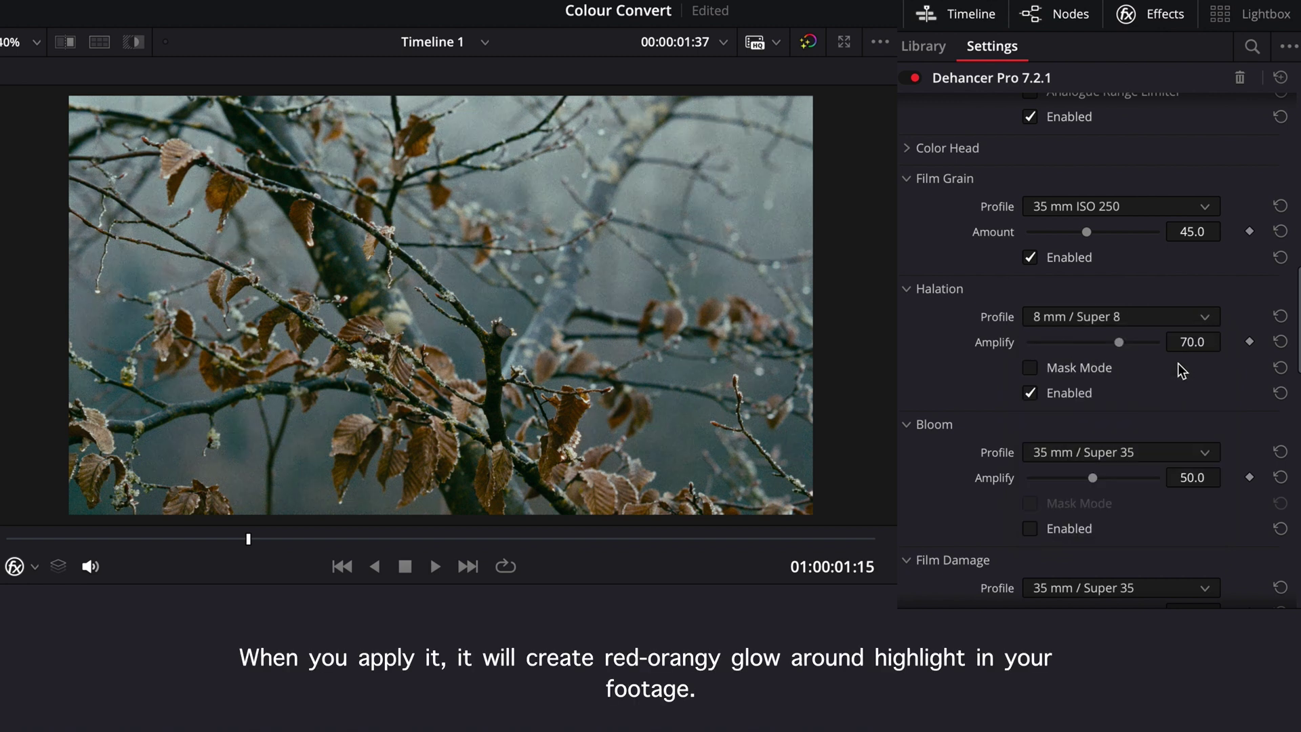
left_click(1170, 325)
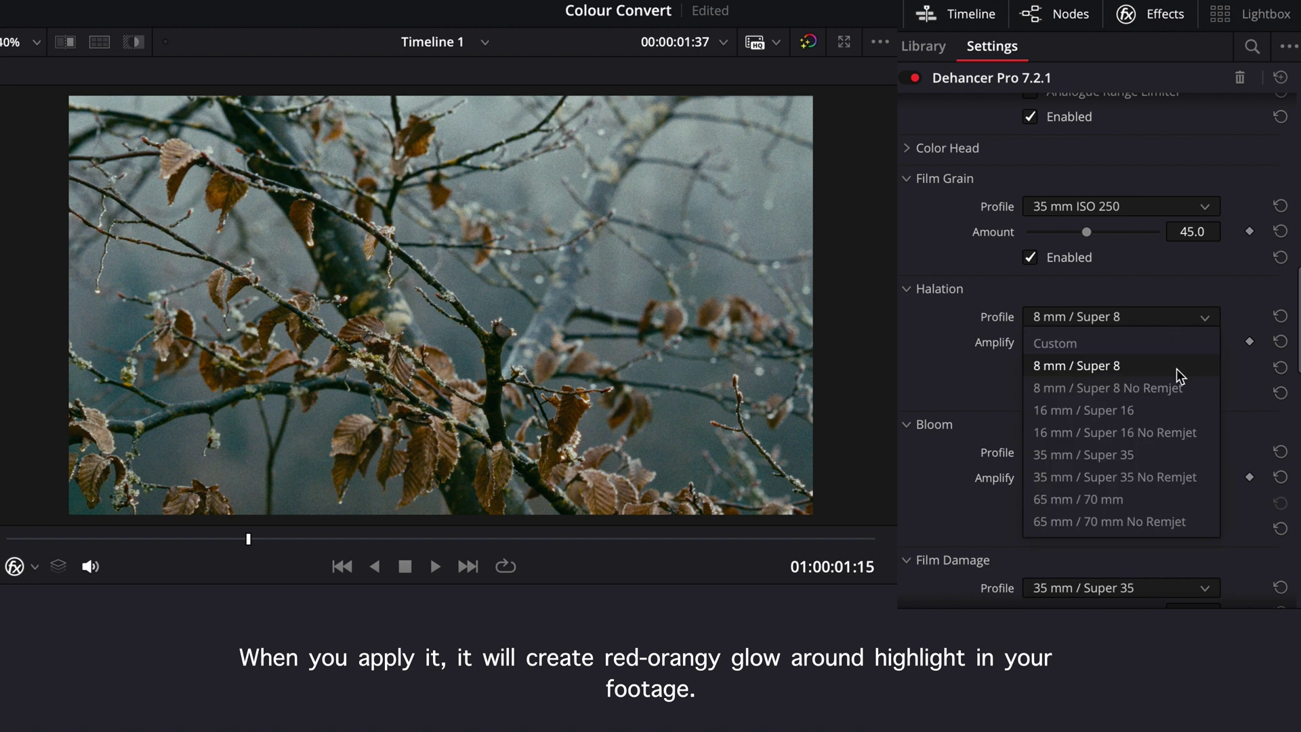
left_click(1185, 392)
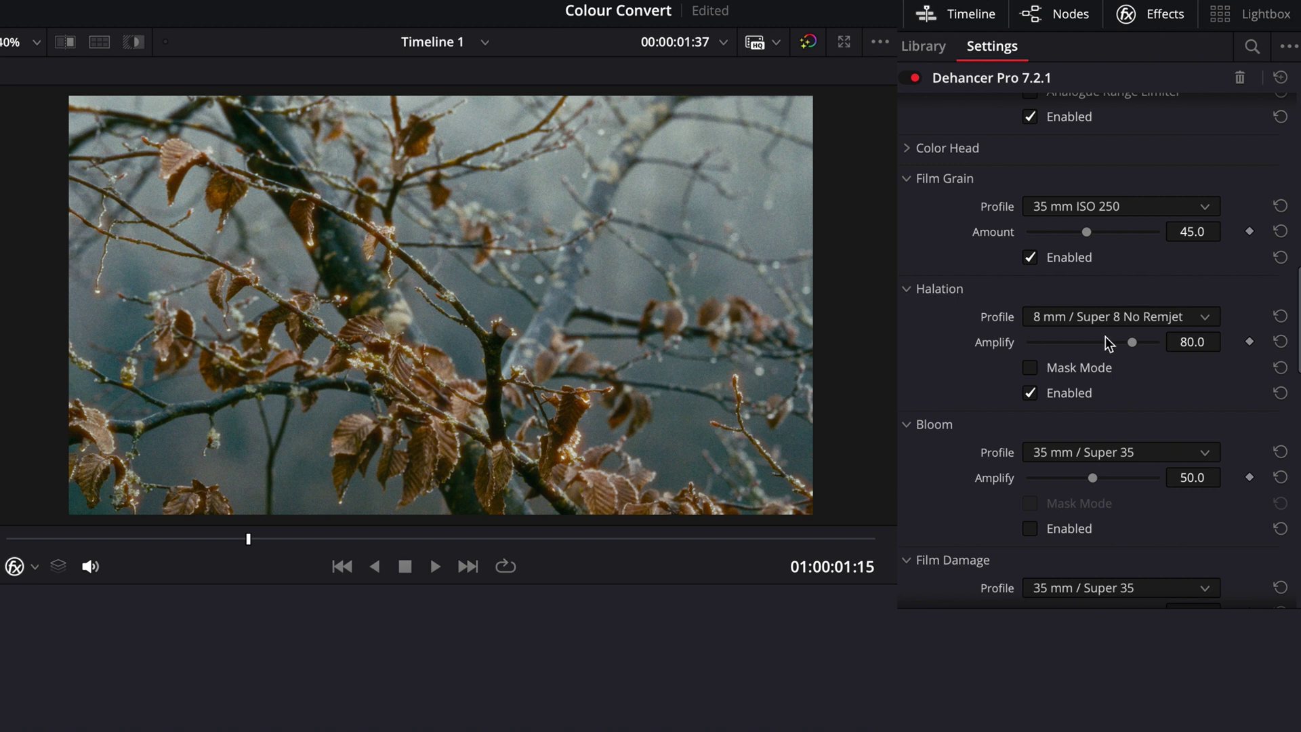
left_click_drag(1137, 344, 1085, 344)
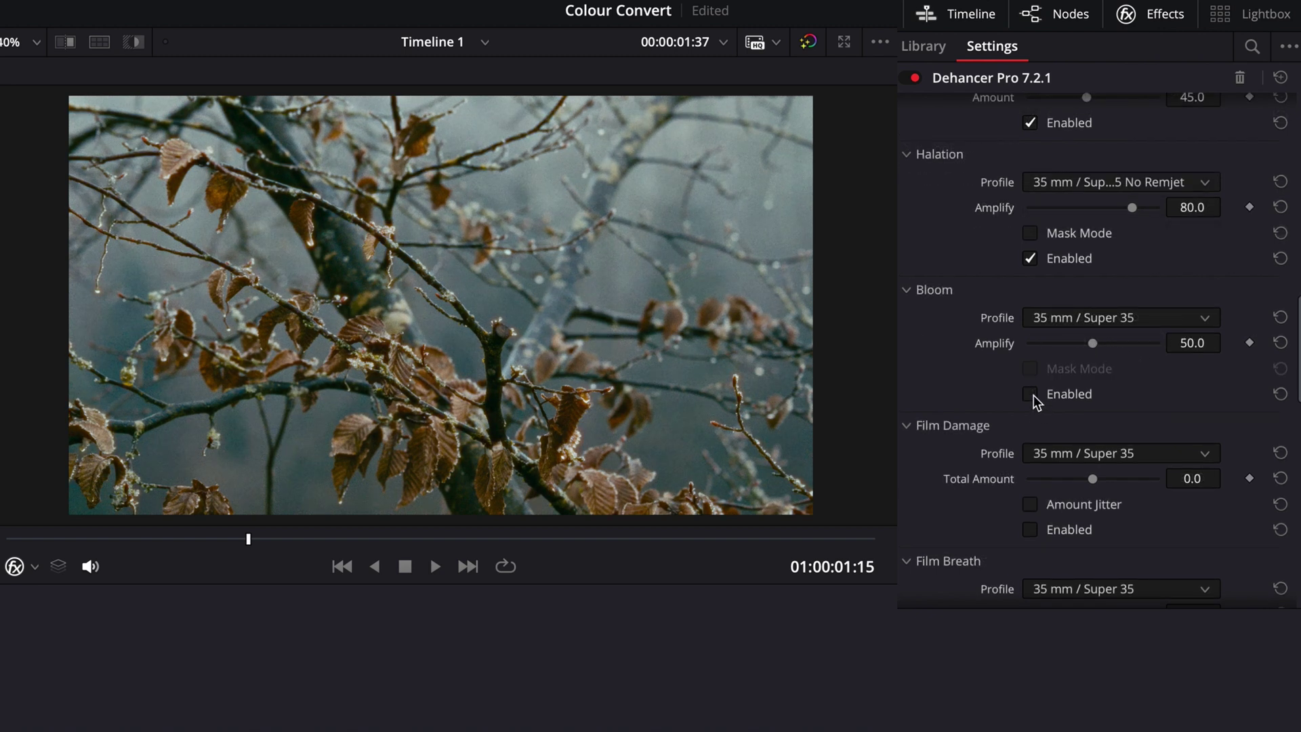
Enable Bloom, try the 8 mm / Super 8 profile, and keep 35 mm / Super 35 with a reduced Amplify.
left_click(1032, 395)
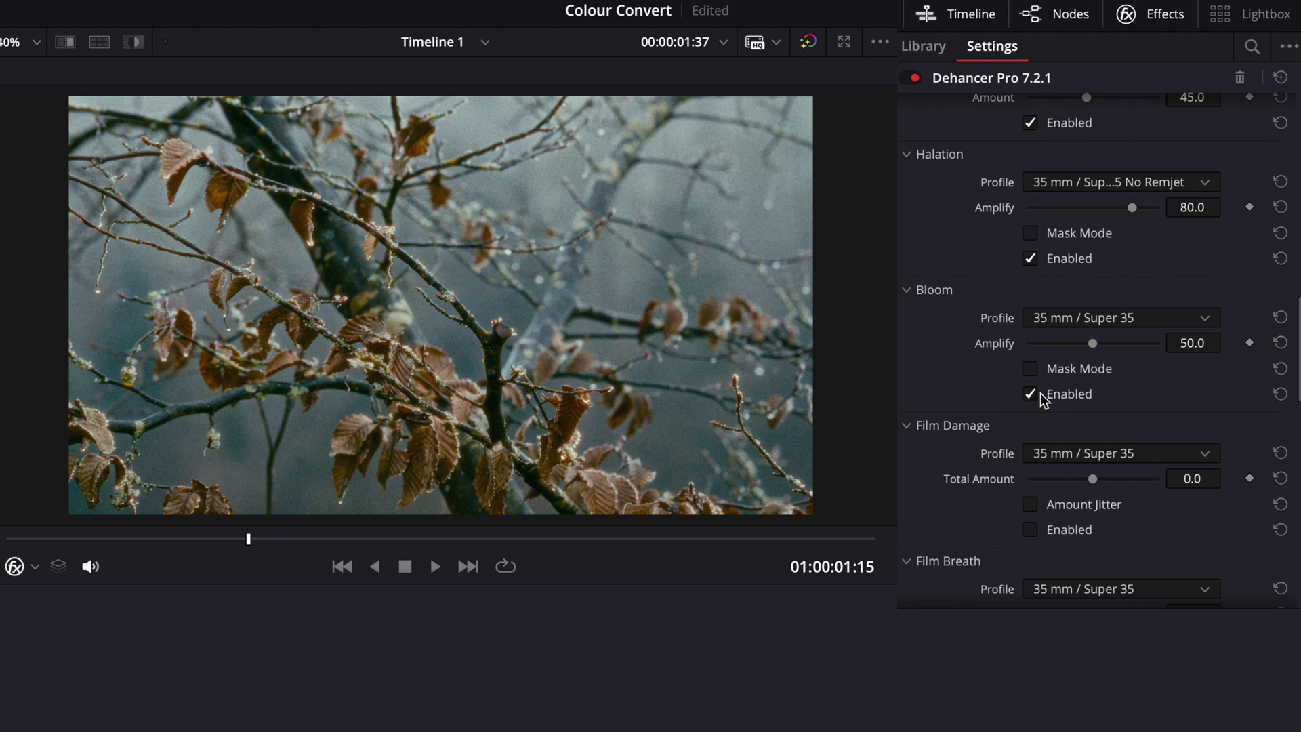
left_click(1159, 317)
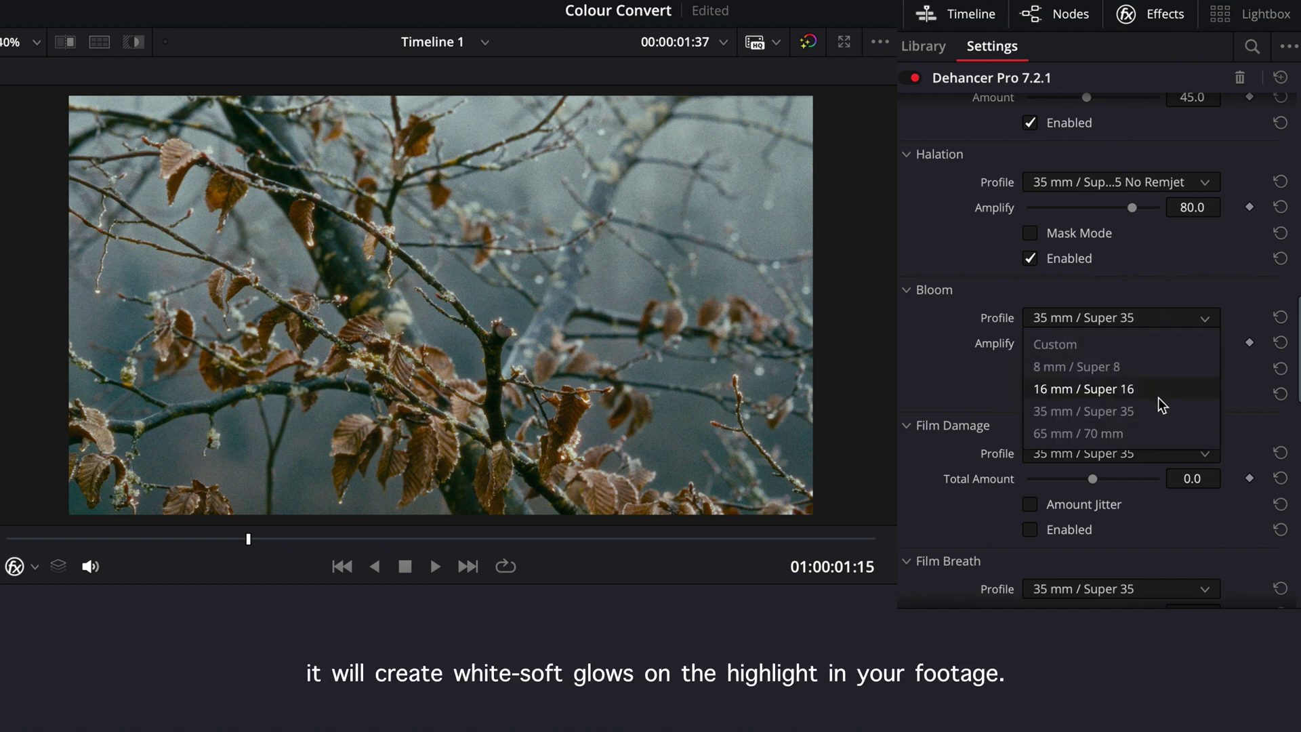
left_click(1146, 368)
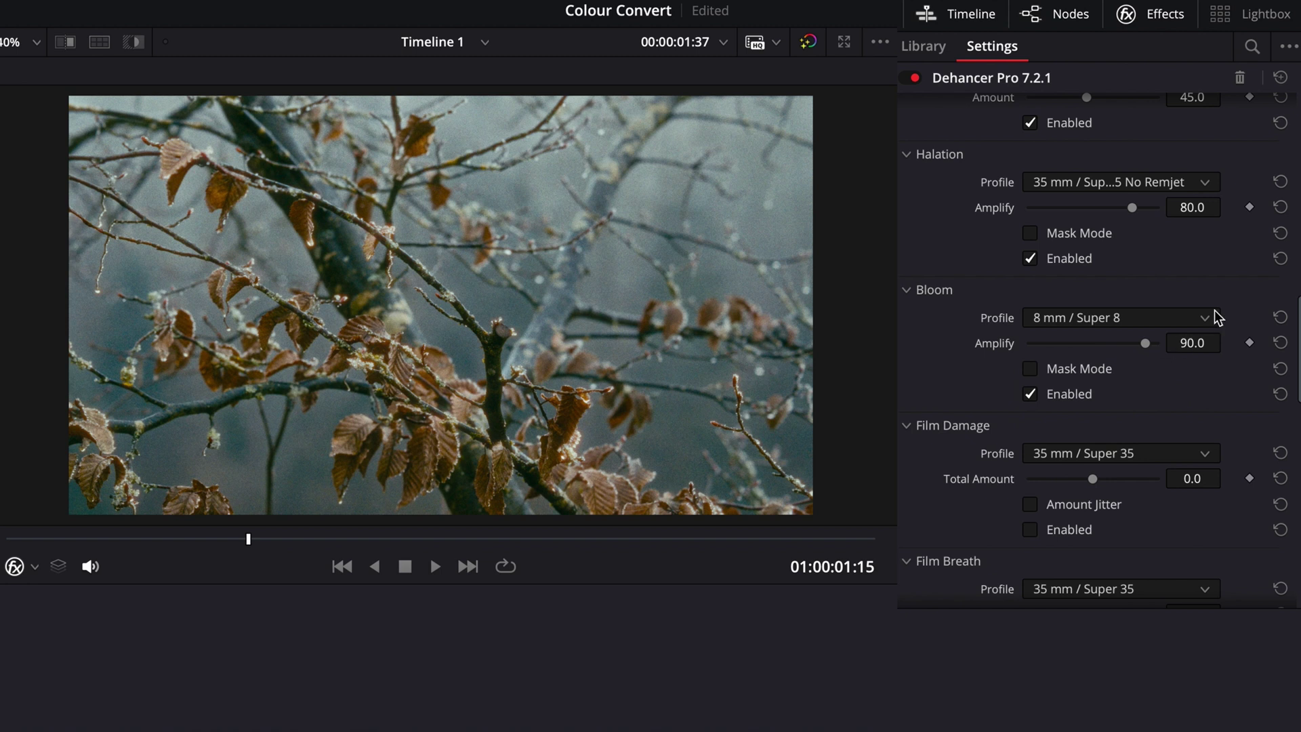
left_click(1172, 322)
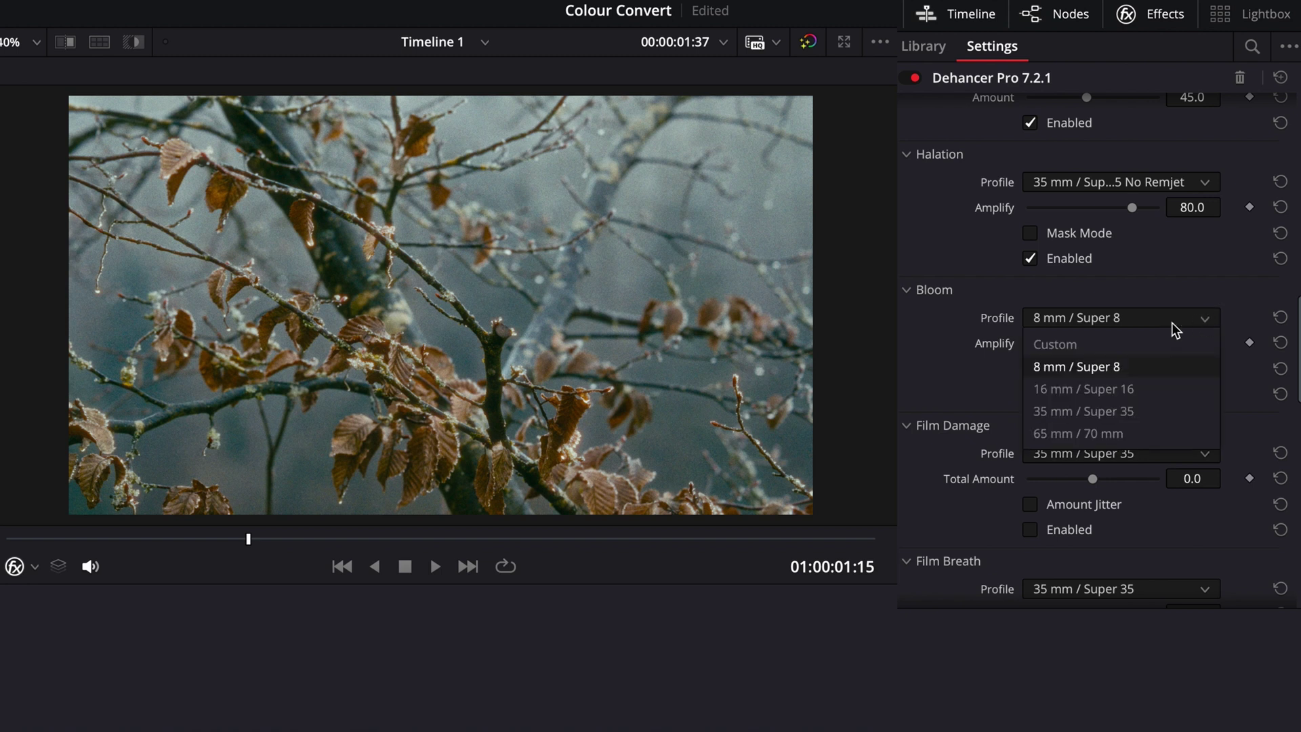
left_click(1174, 410)
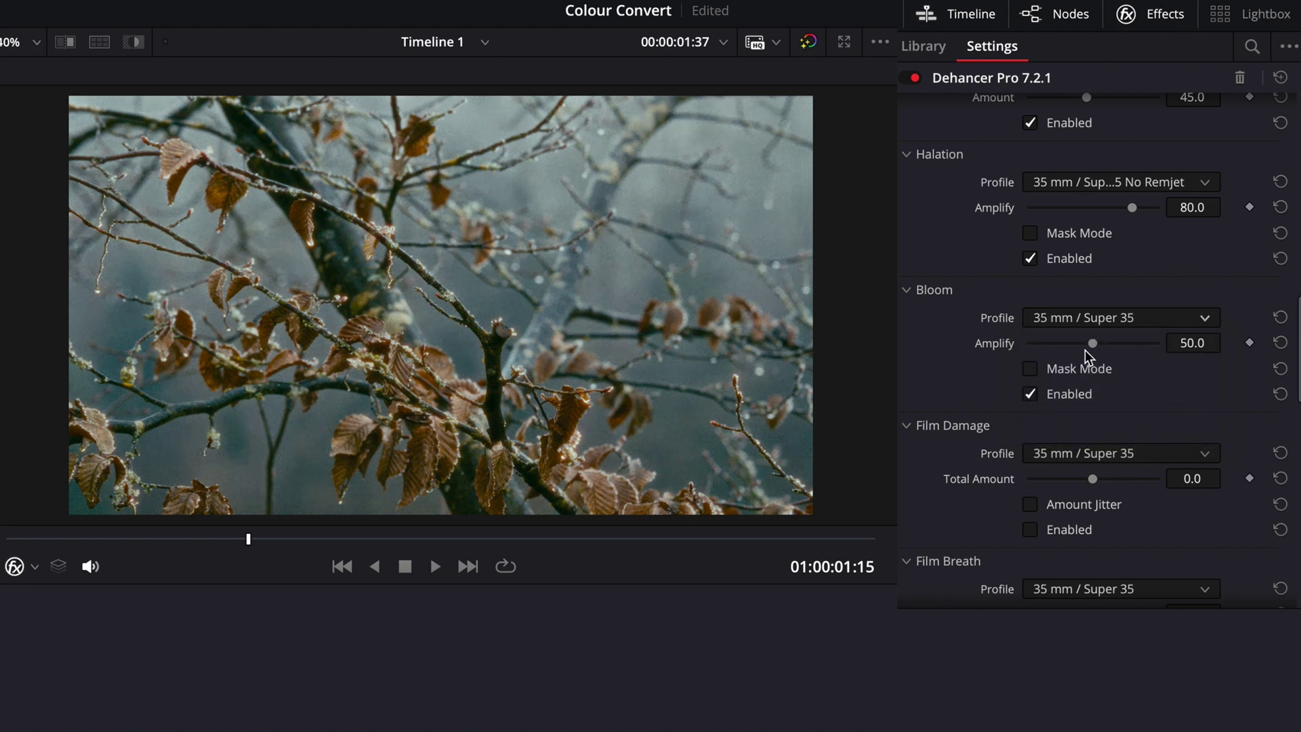
left_click_drag(1092, 343, 1059, 346)
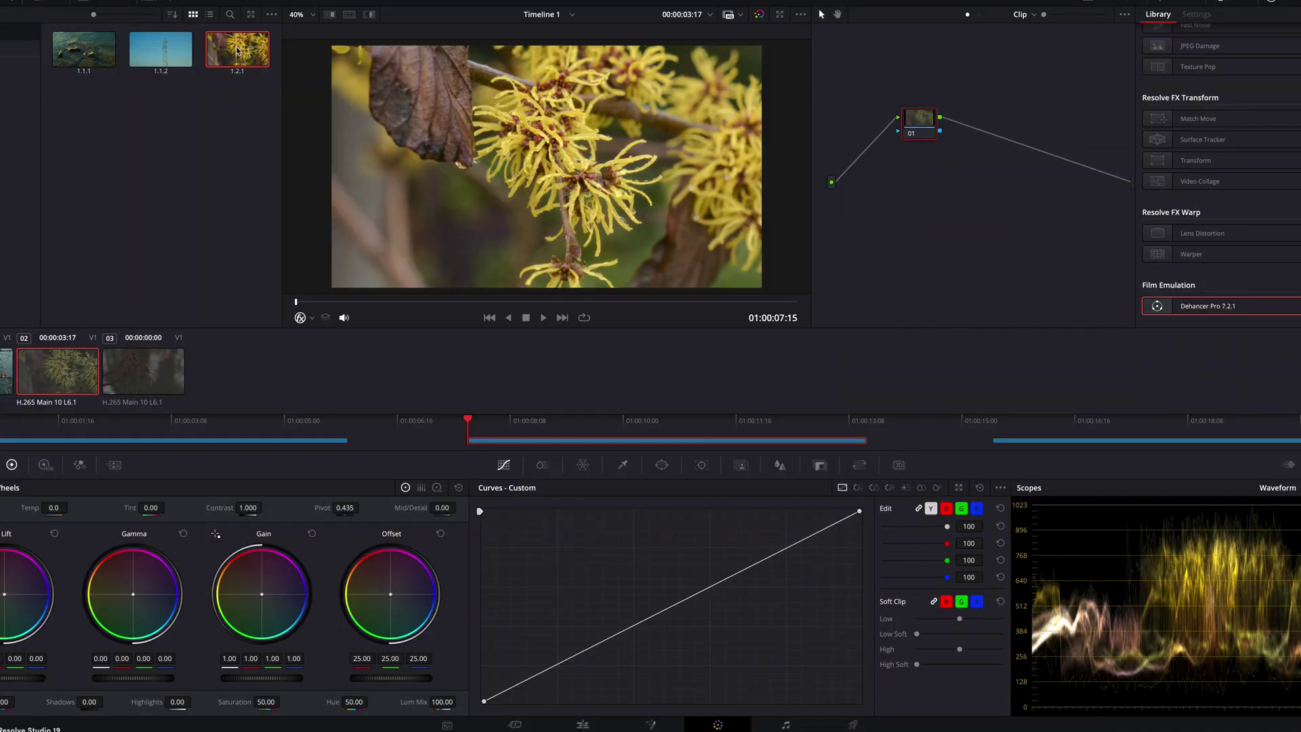
Apply the grade of gallery still 1.1.1 to the second clip and rearrange its nodes.
left_click(114, 51)
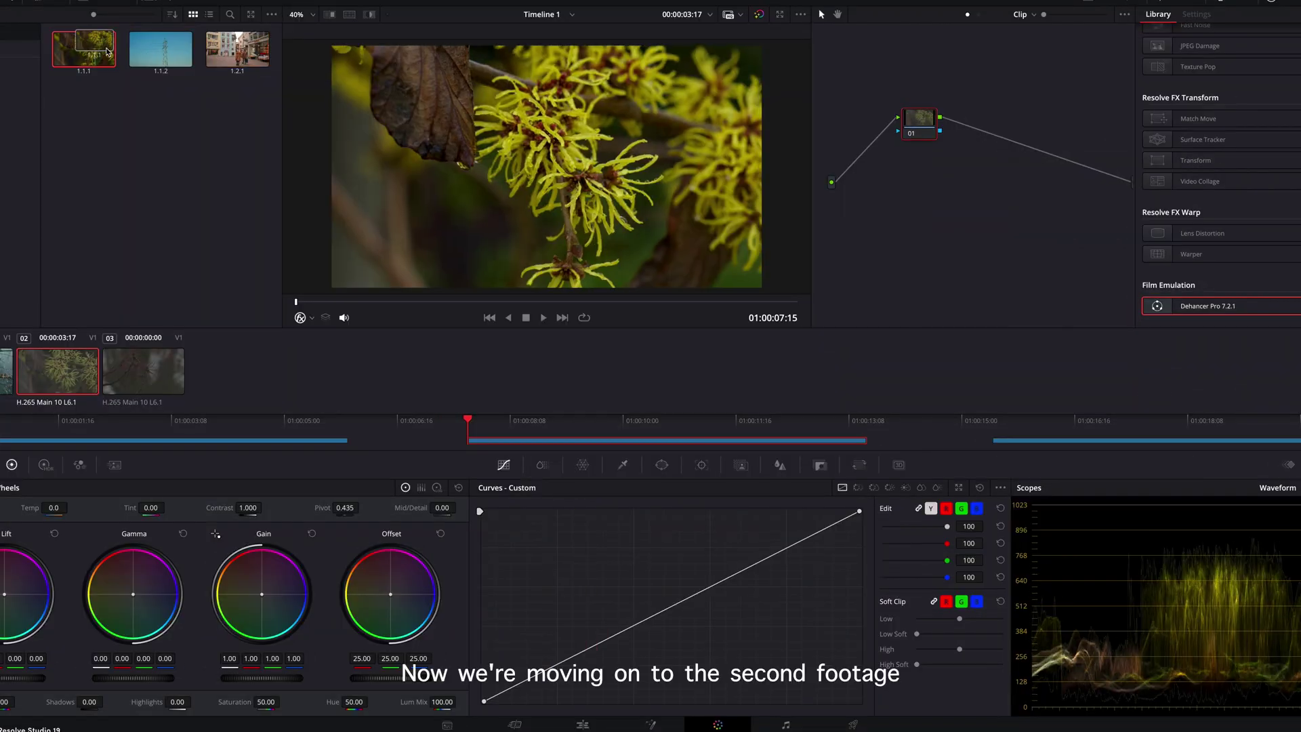
left_click_drag(920, 128, 891, 119)
left_click(824, 98)
left_click_drag(1020, 212, 1073, 101)
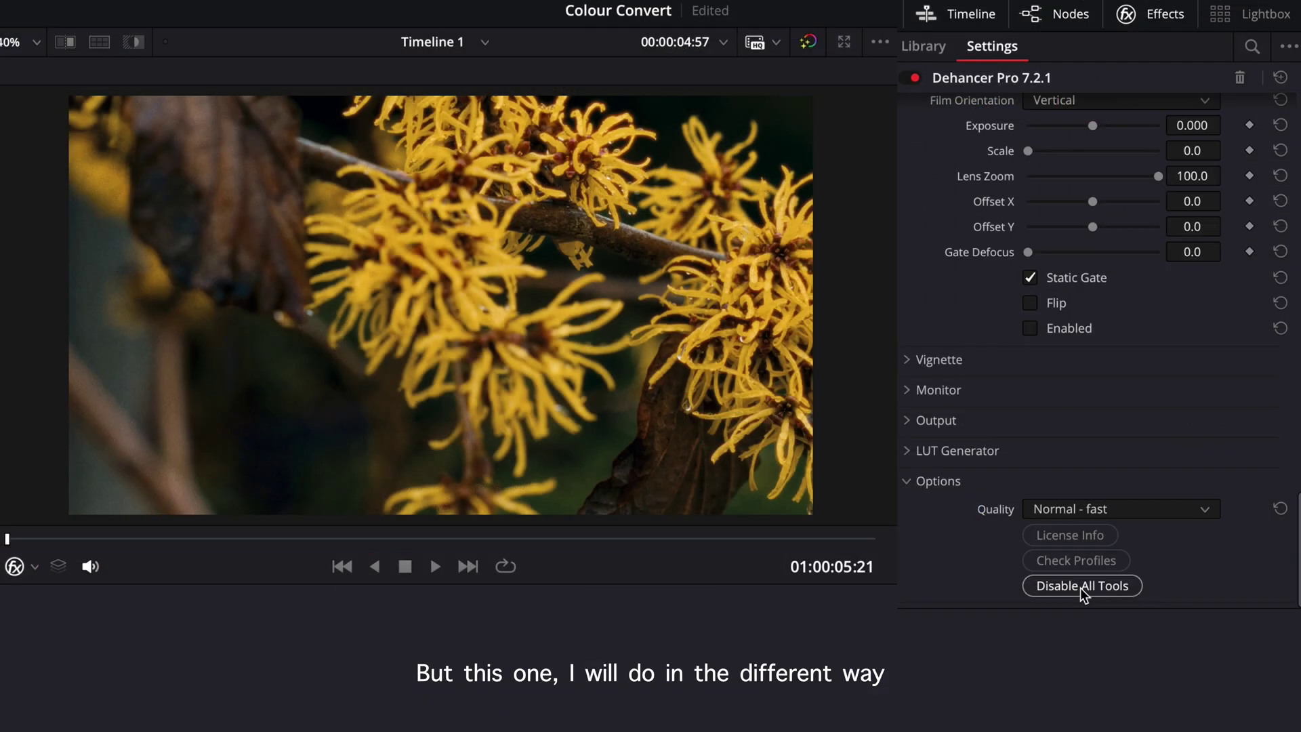
Disable all Dehancer tools, try the Kodak Vision3 250D film profile, and leave the Film effect disabled.
left_click(1082, 587)
scroll(1022, 173, "up", 15)
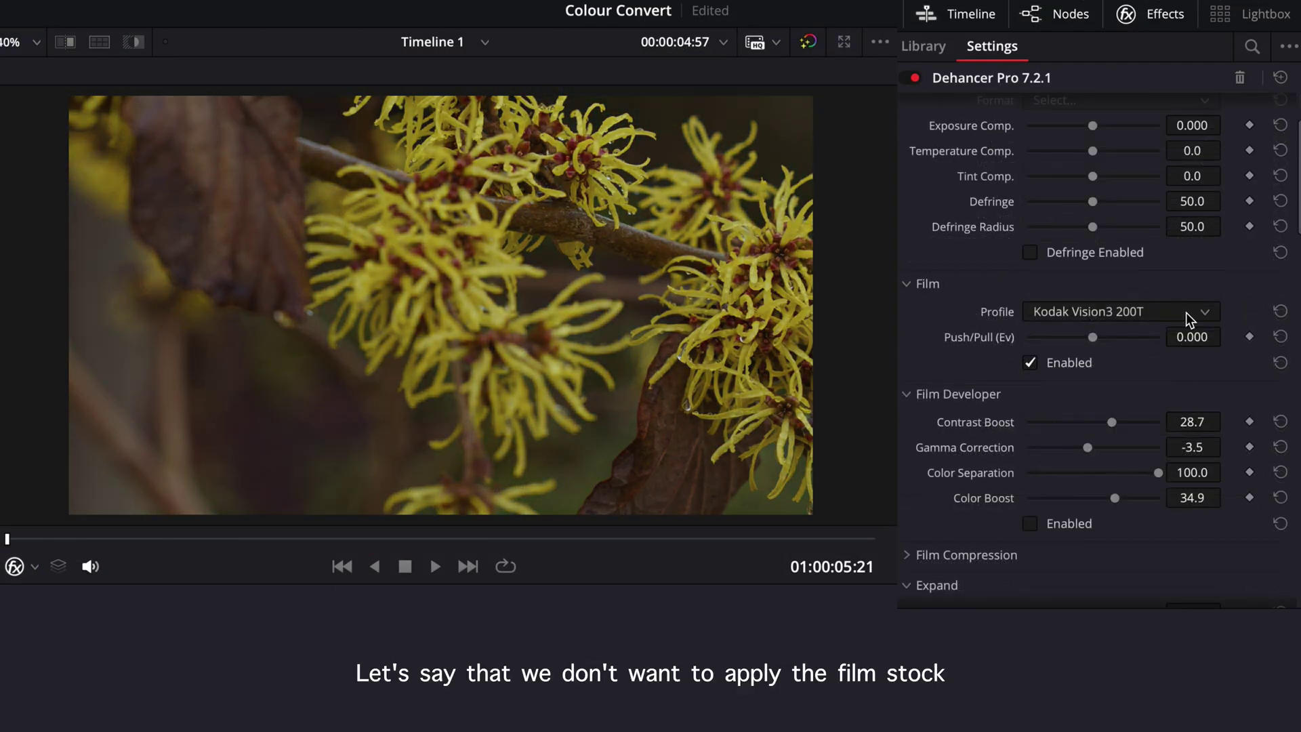
left_click(1186, 312)
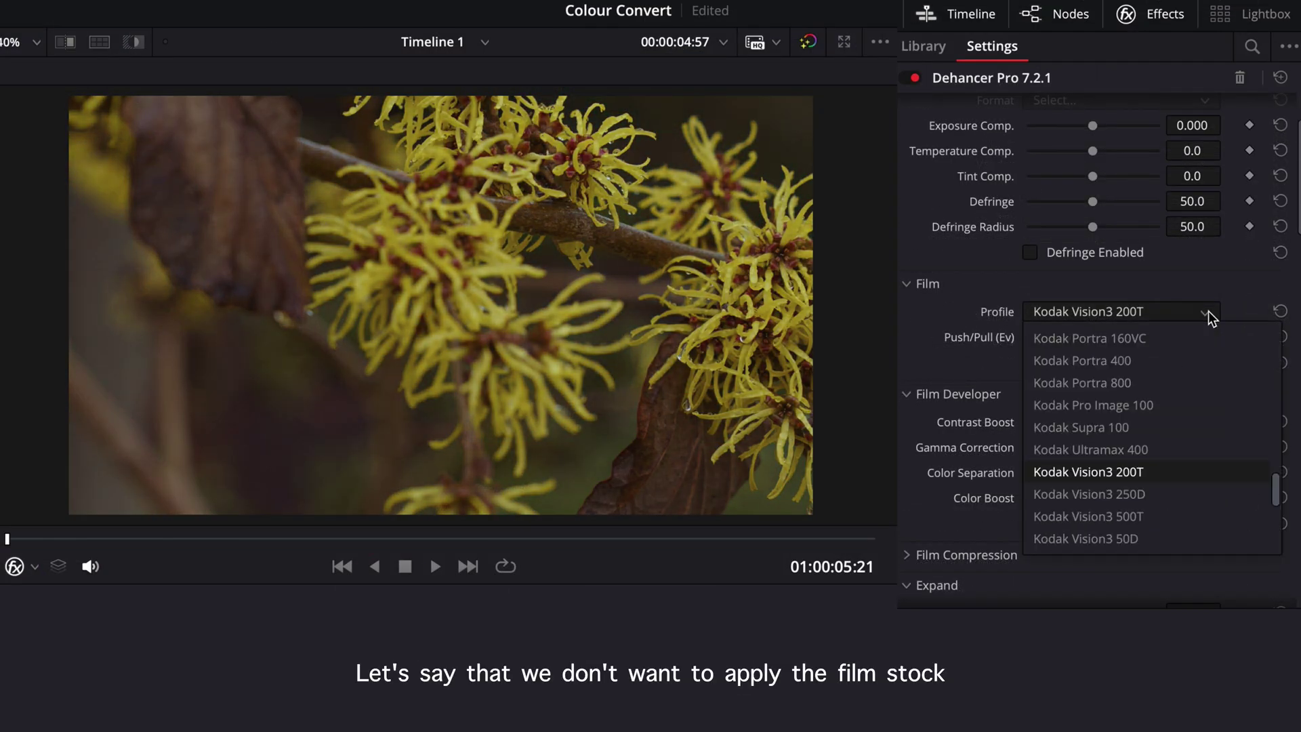
left_click(1143, 494)
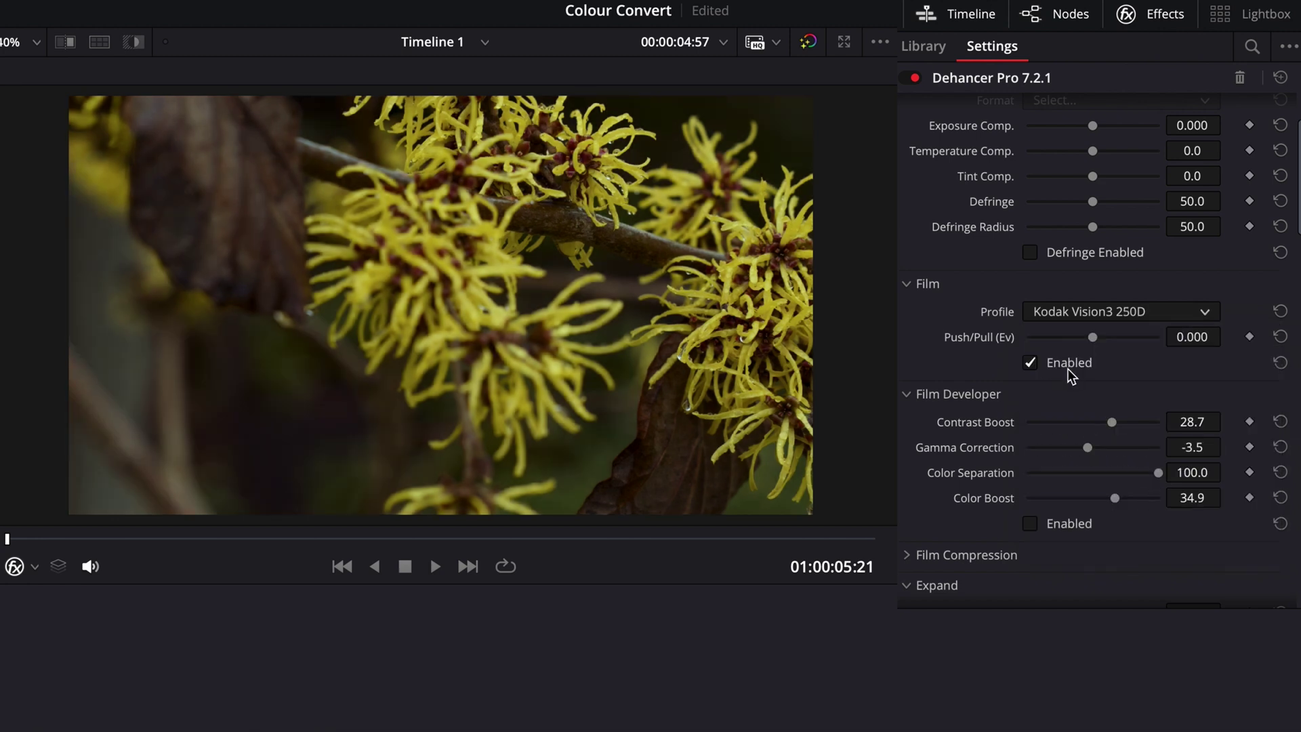
left_click(1030, 364)
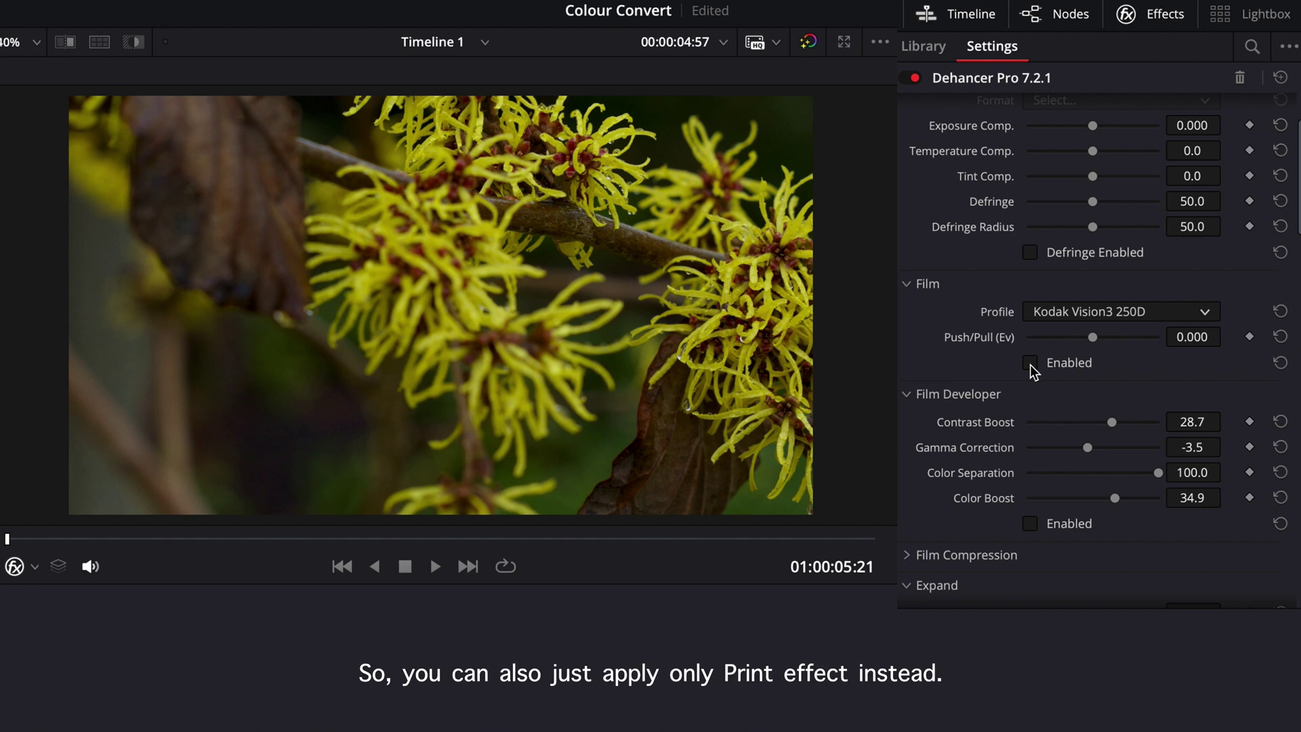
left_click(907, 284)
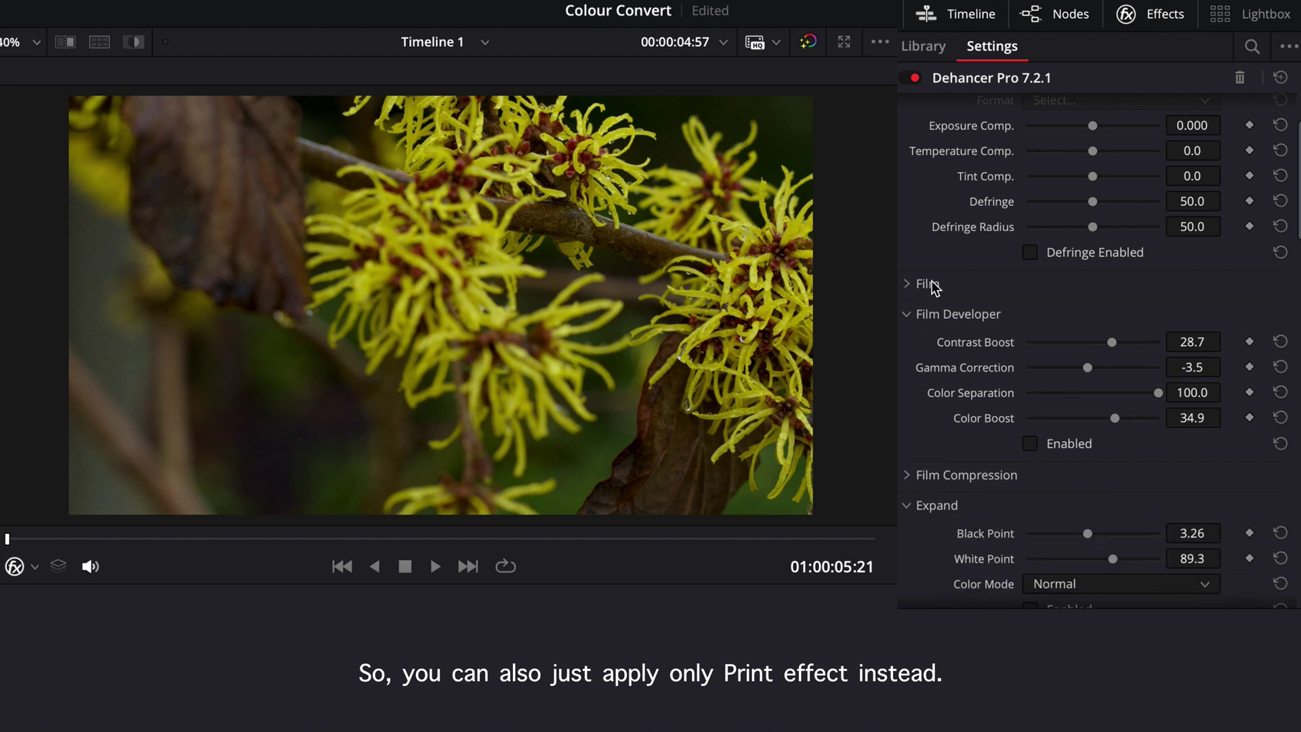
Enable Print, compare the Fujifilm 3513 Print film and Kodak Endura Glossy Paper profiles, and settle on Kodak 2383 Print Film.
scroll(970, 353, "down", 1)
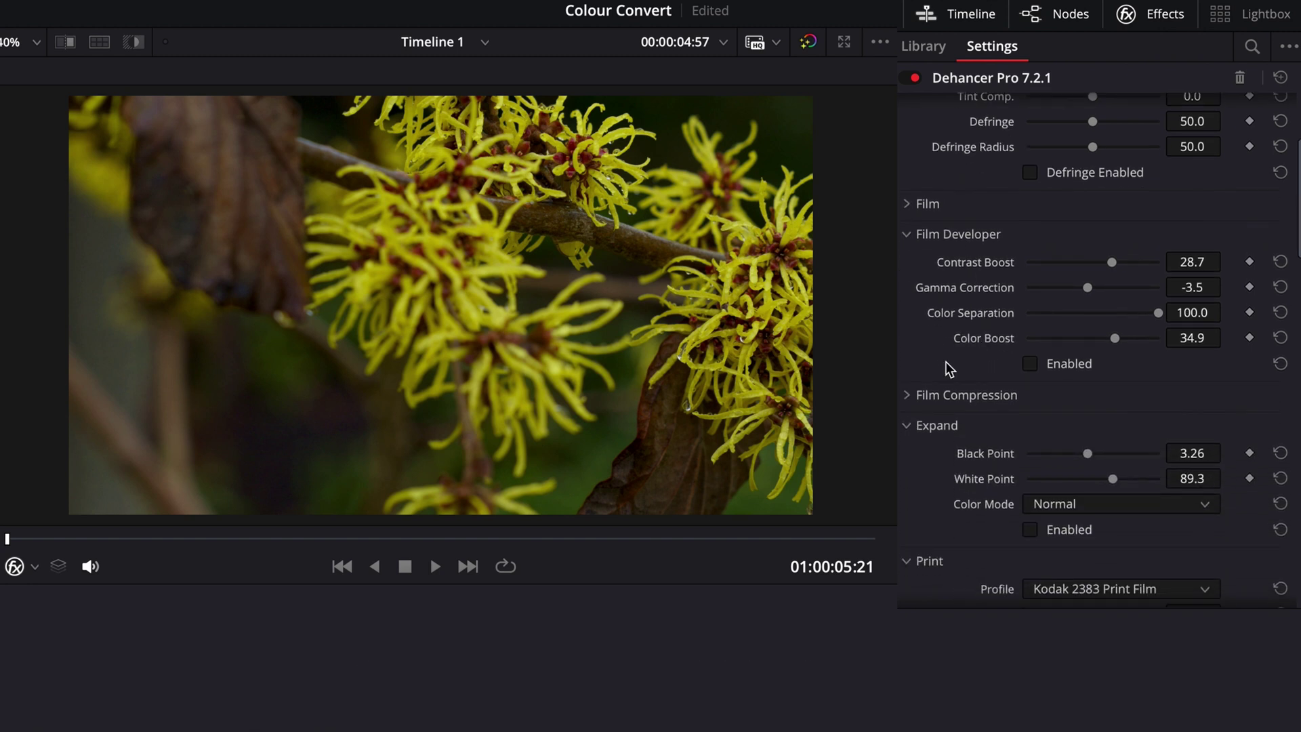
scroll(948, 356, "down", 4)
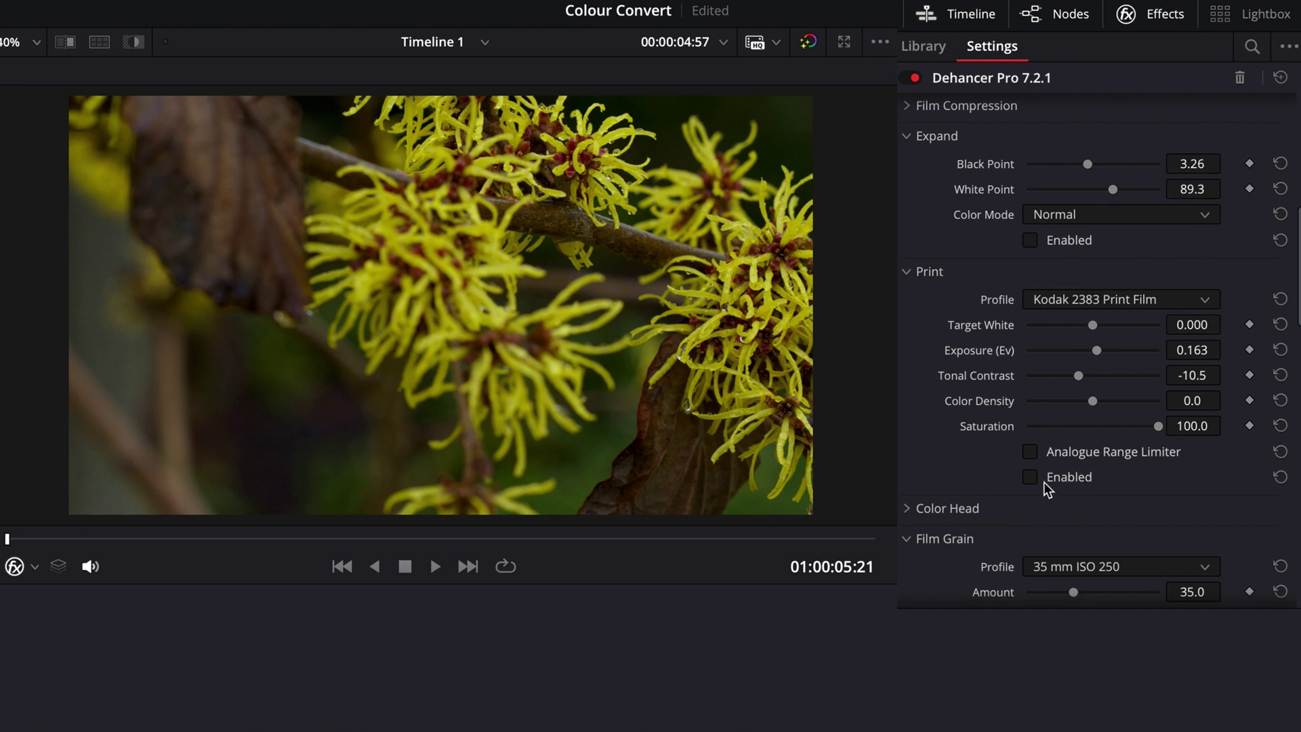
left_click(1031, 477)
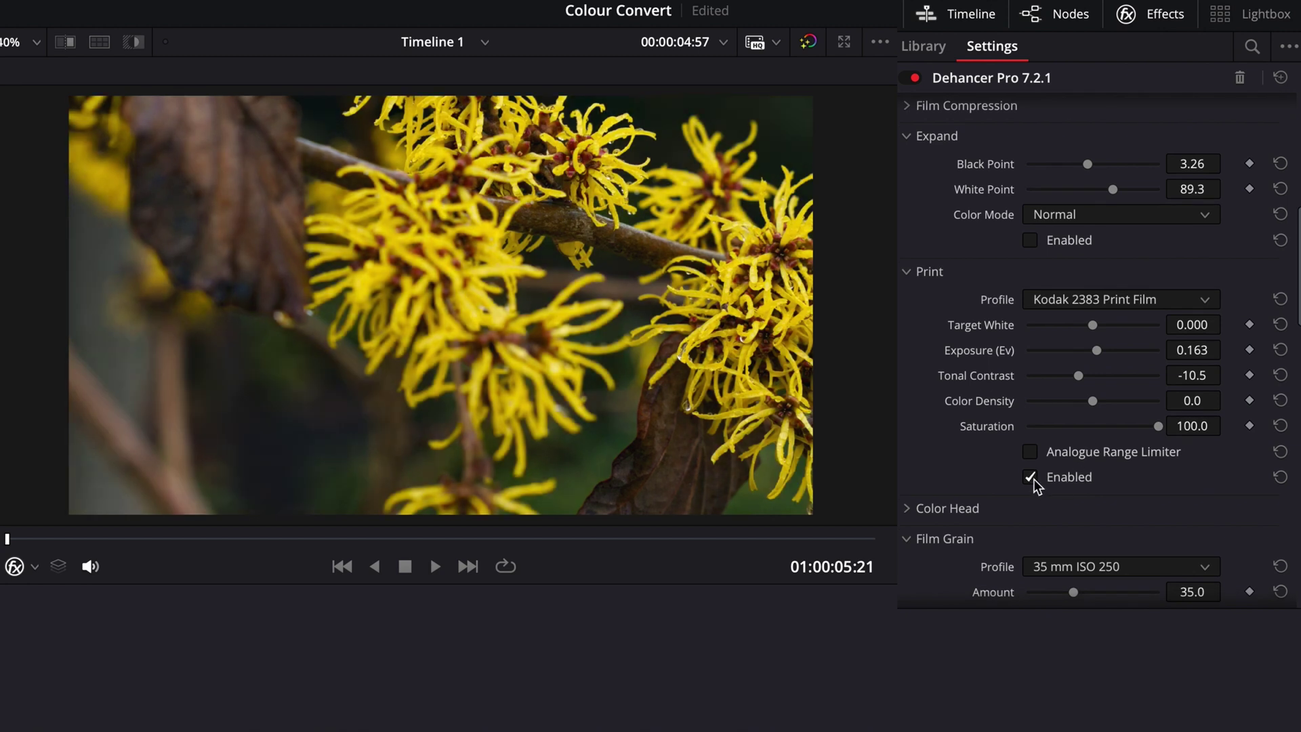
left_click(1152, 296)
left_click(1125, 370)
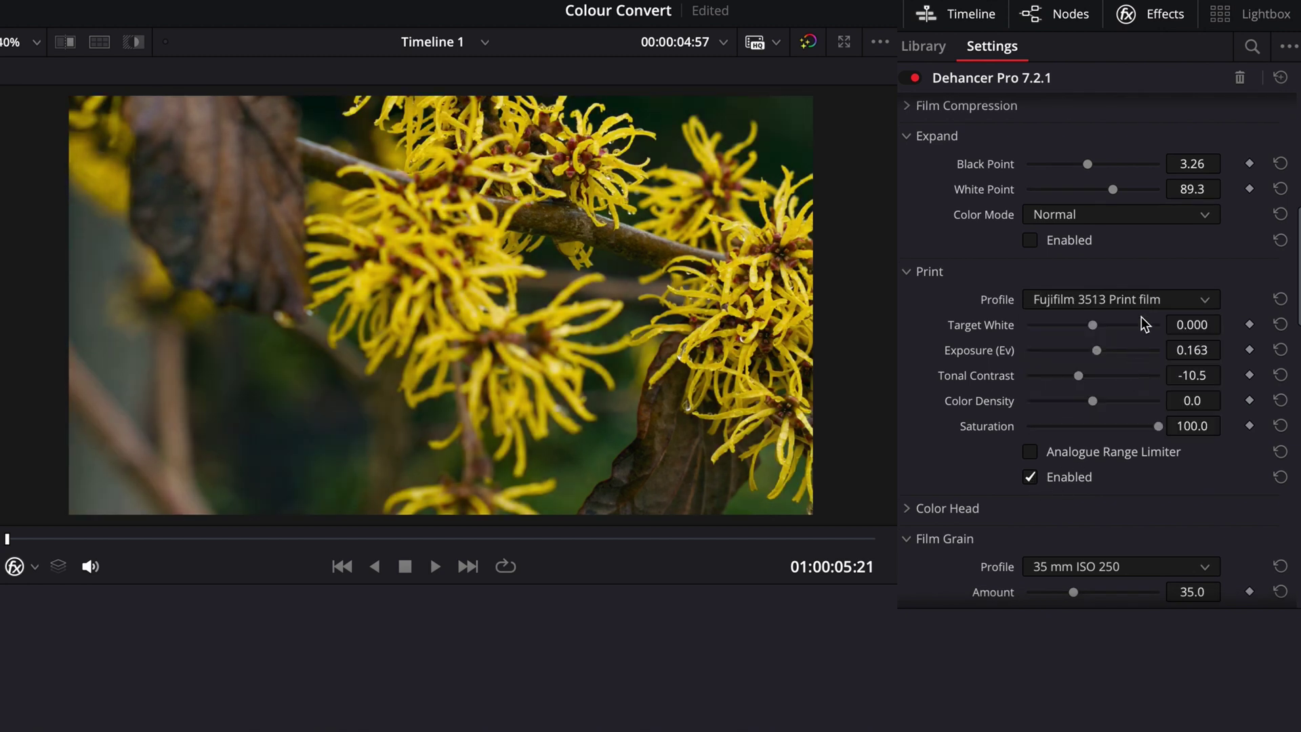
left_click(1148, 303)
left_click(1132, 393)
left_click(1129, 302)
left_click(1131, 415)
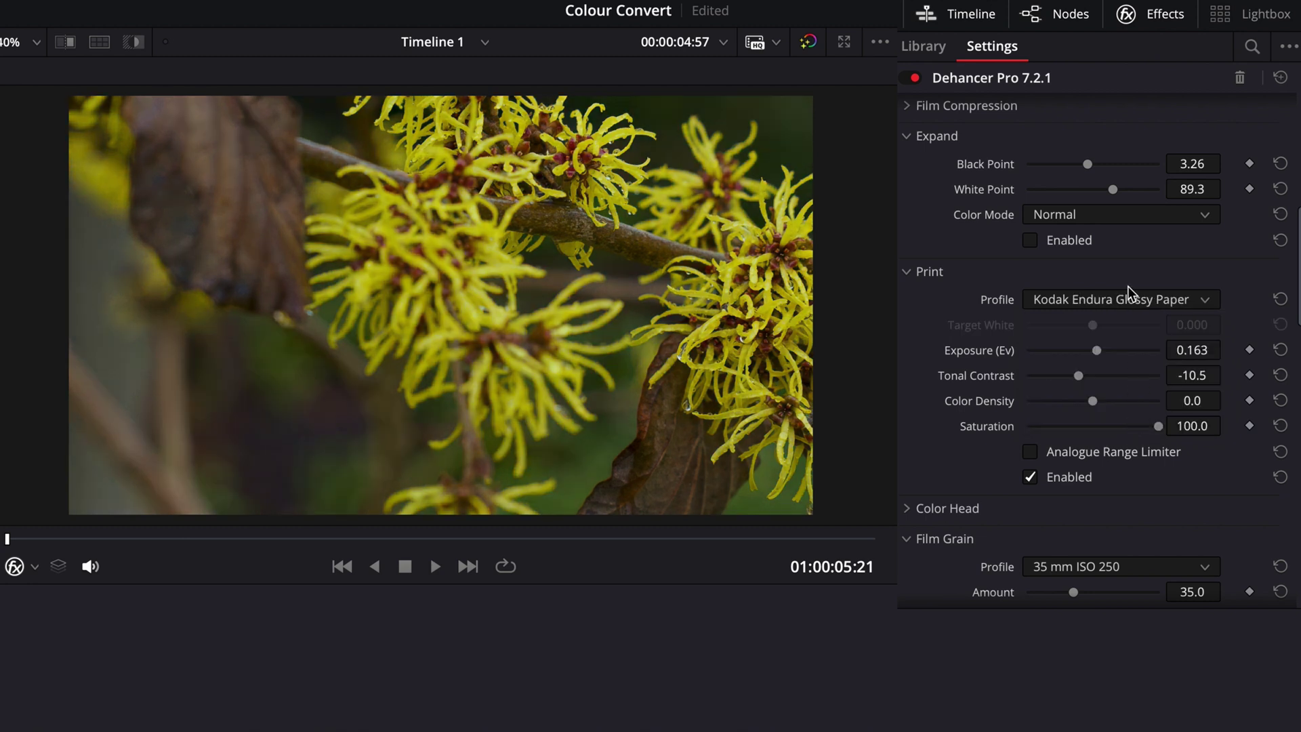
left_click(1129, 301)
left_click(1126, 387)
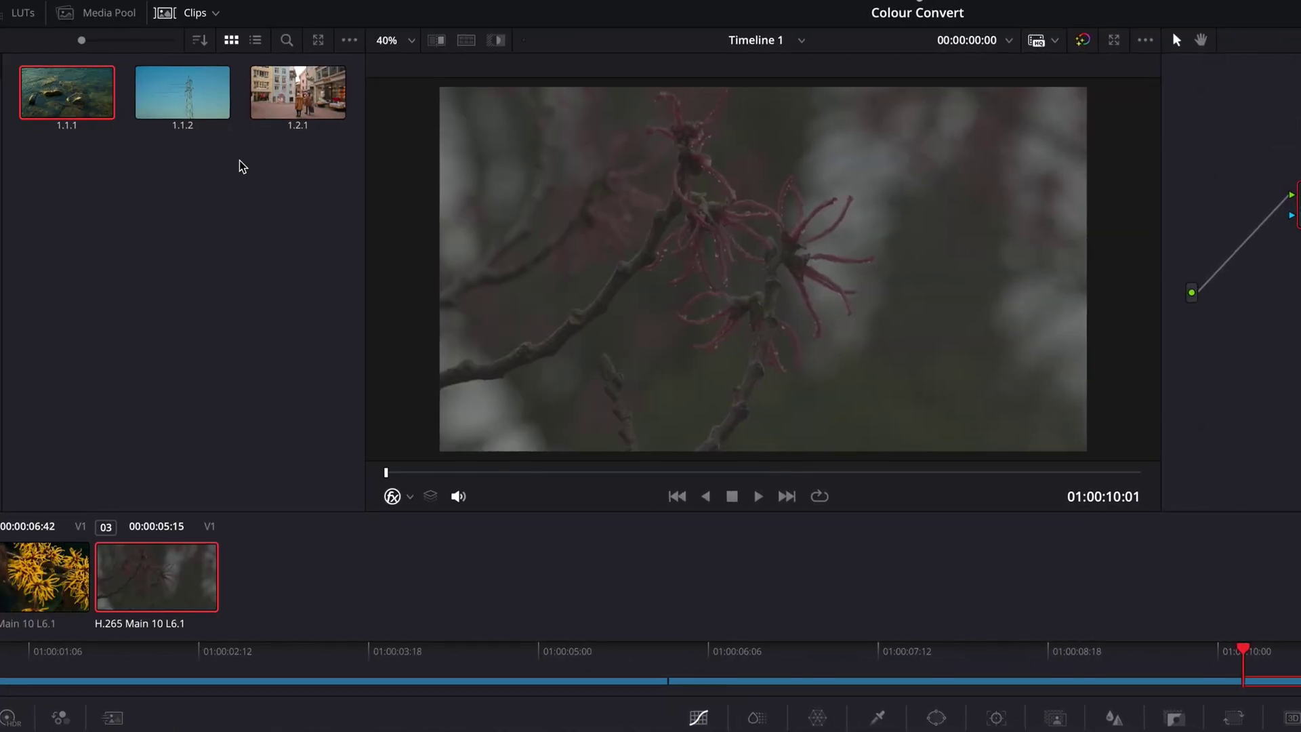
Preview gallery stills 1.2.1 and 1.1.1 on the third clip and apply the grade of still 1.1.1.
mouse_move(273, 99)
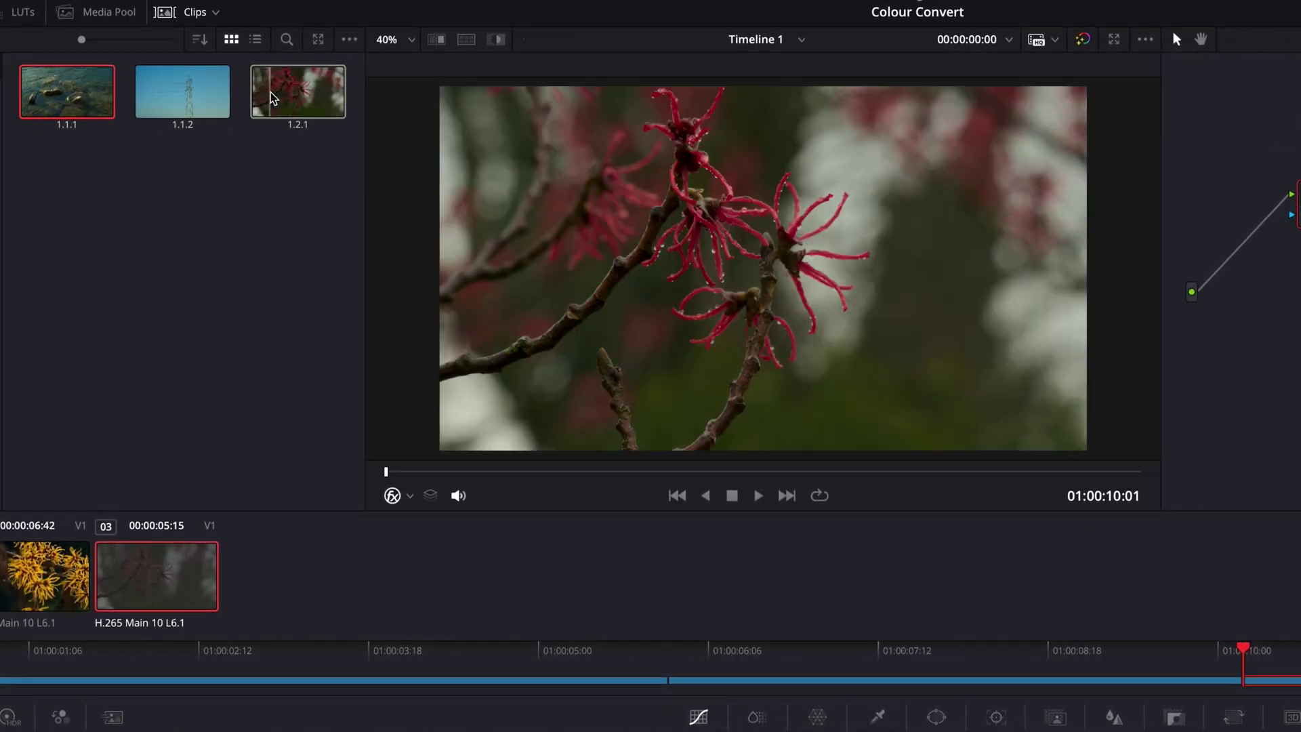
mouse_move(80, 107)
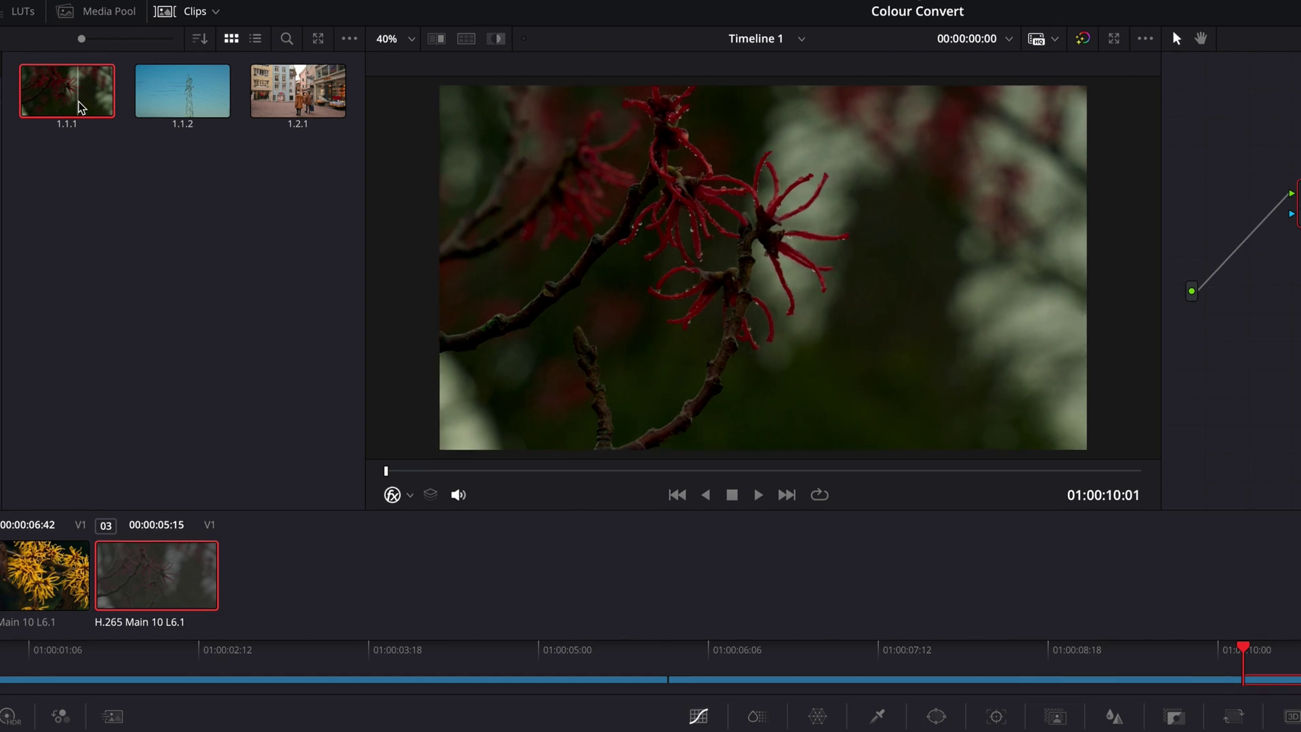
left_click_drag(80, 107, 1300, 214)
left_click_drag(847, 210, 848, 210)
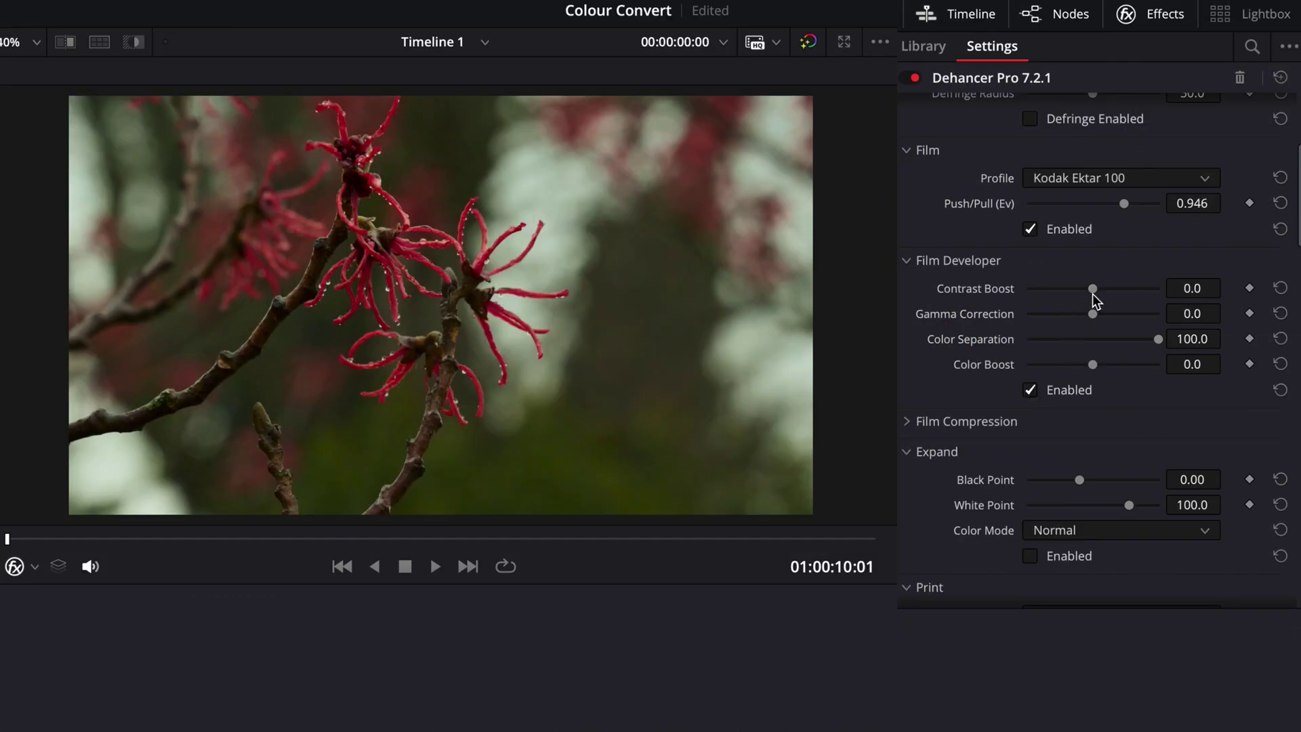
Set Film Developer Gamma Correction to 4.3 and Color Boost to 50.4, and enable Expand with Black Point -4.11 and White Point 90.0.
left_click_drag(1093, 289, 1099, 316)
left_click_drag(1092, 364, 1126, 370)
scroll(1085, 400, "down", 2)
scroll(949, 325, "down", 3)
mouse_move(1079, 276)
left_mouse_down()
mouse_move(1066, 278)
mouse_move(1132, 302)
mouse_move(1069, 279)
left_mouse_up()
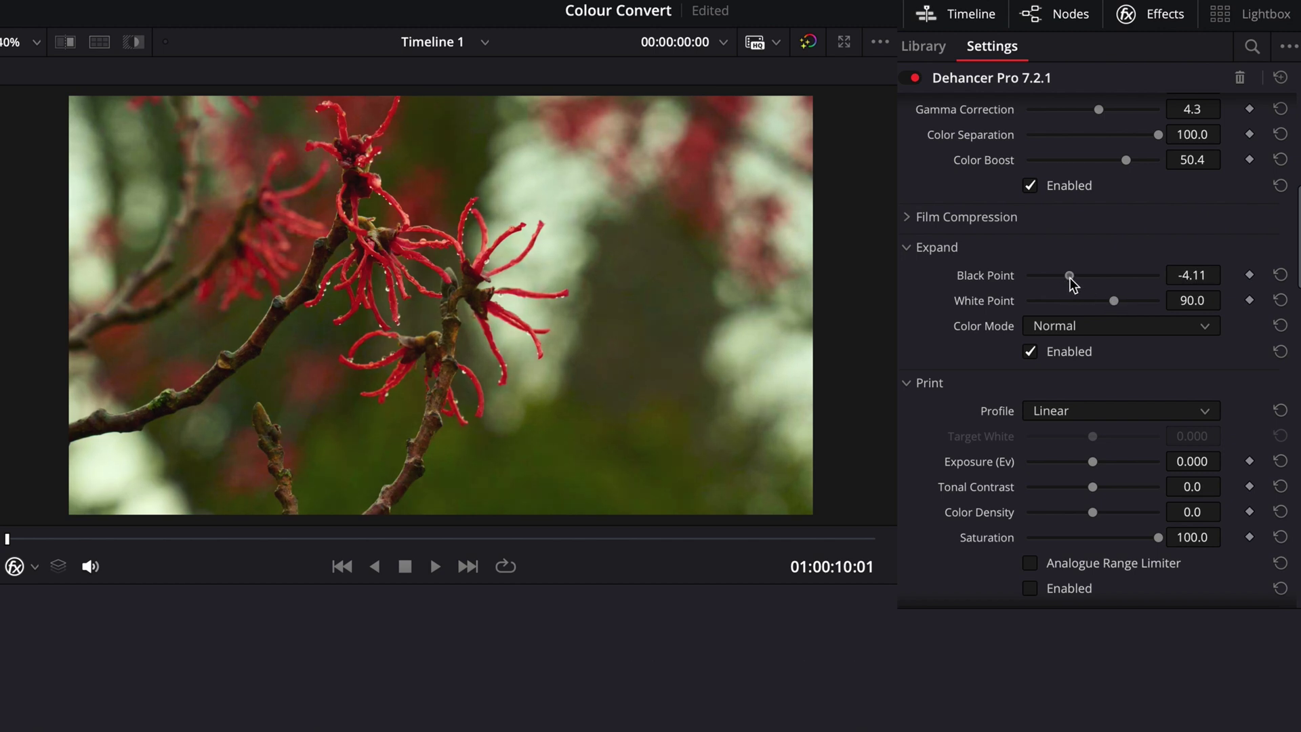
Enable Print, compare Kodak Endura Glossy Paper with Kodak 2383 Print Film, keep Kodak 2383, and fine-tune its Tonal Contrast.
scroll(978, 354, "down", 5)
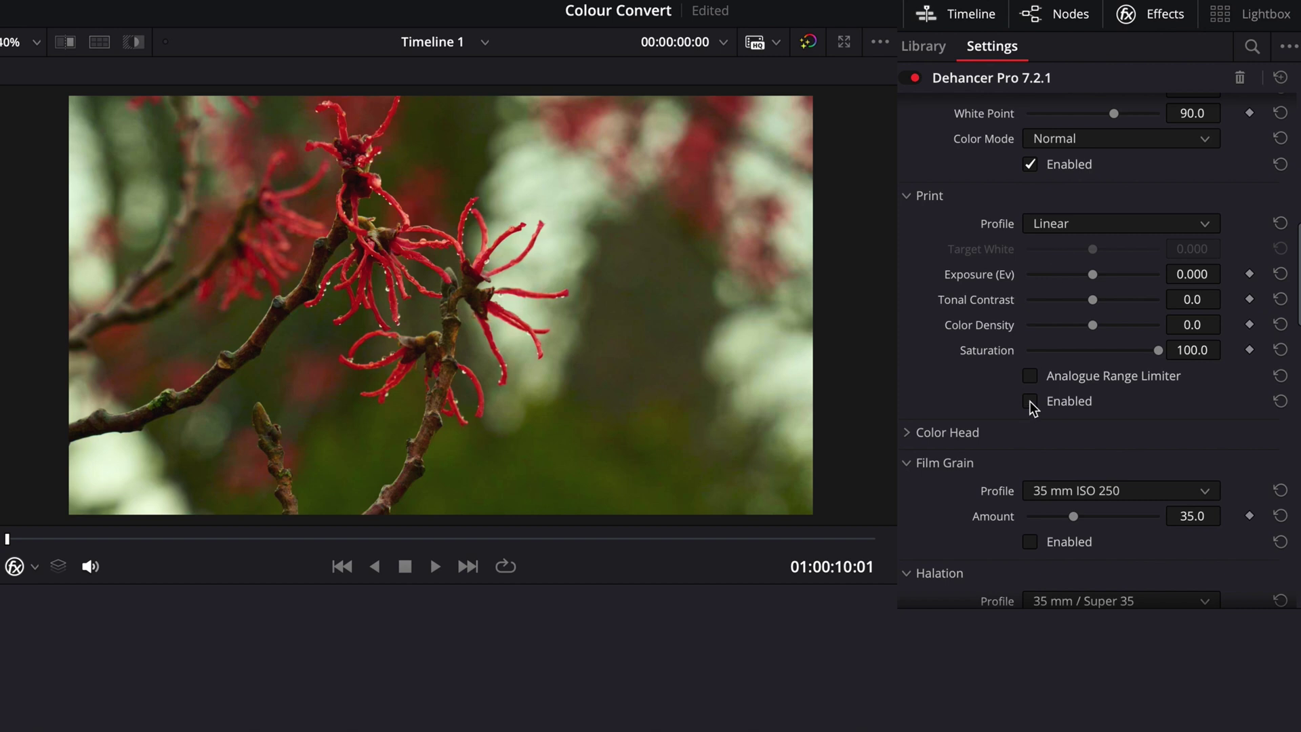
left_click(1030, 401)
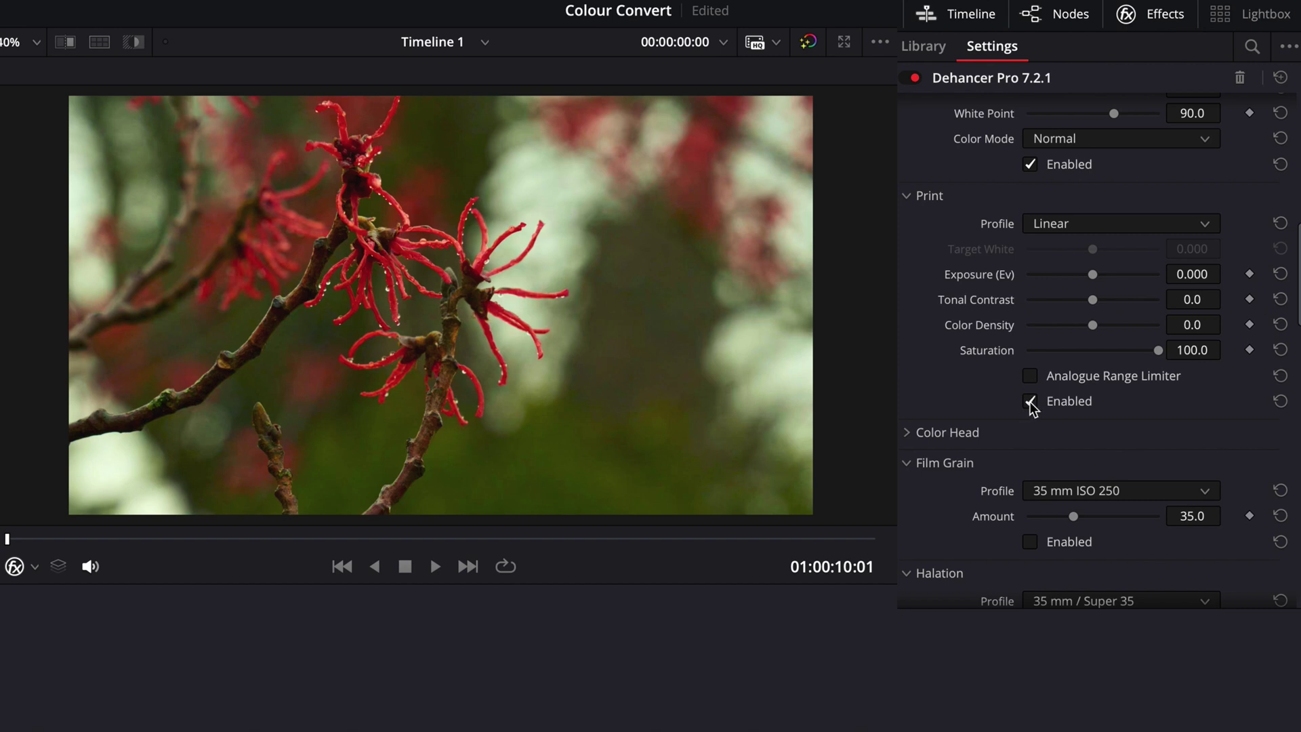
left_click(1138, 227)
left_click(1137, 318)
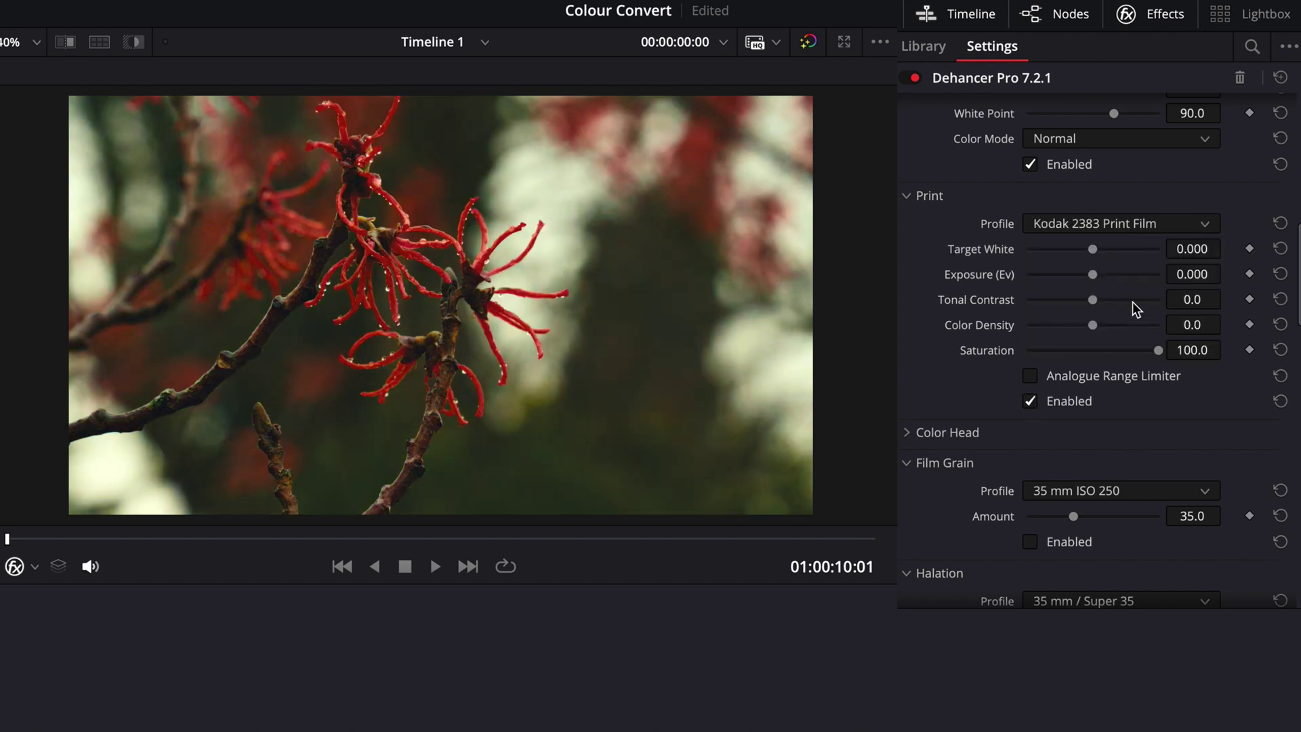
left_click(1139, 225)
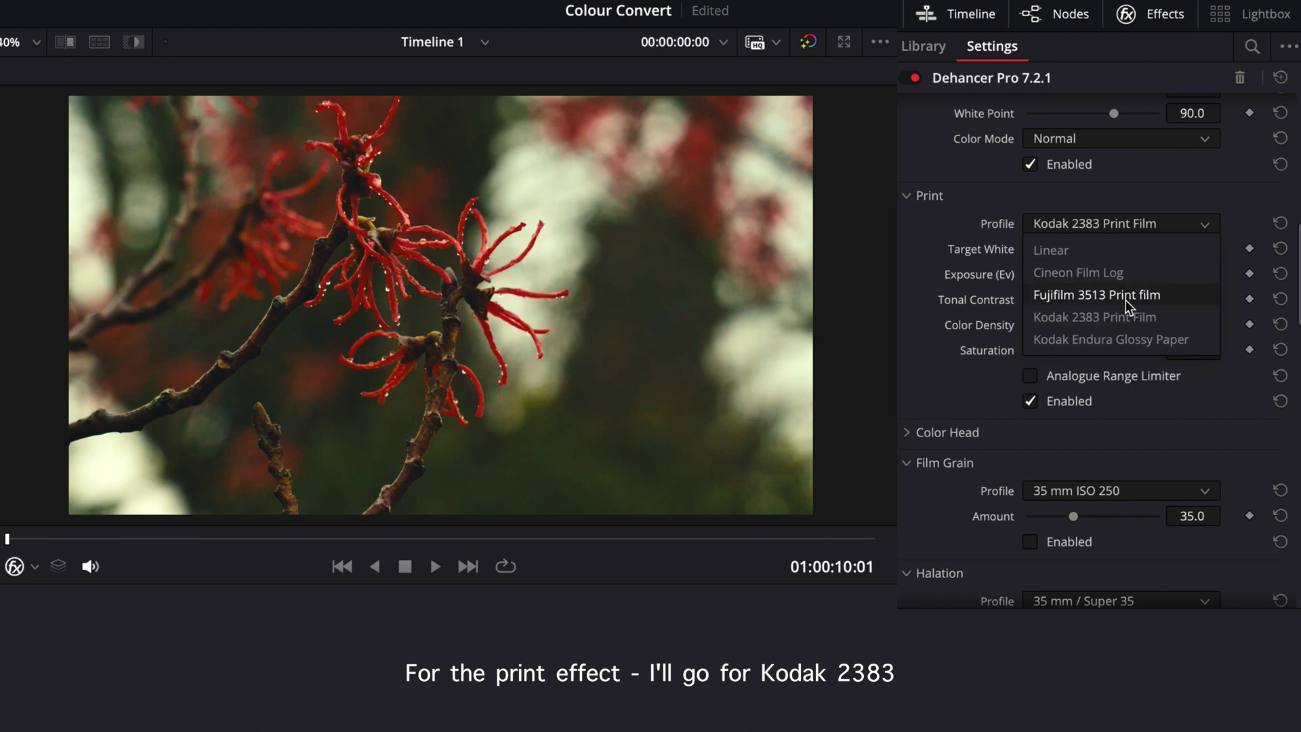
left_click(1122, 335)
left_click(1131, 219)
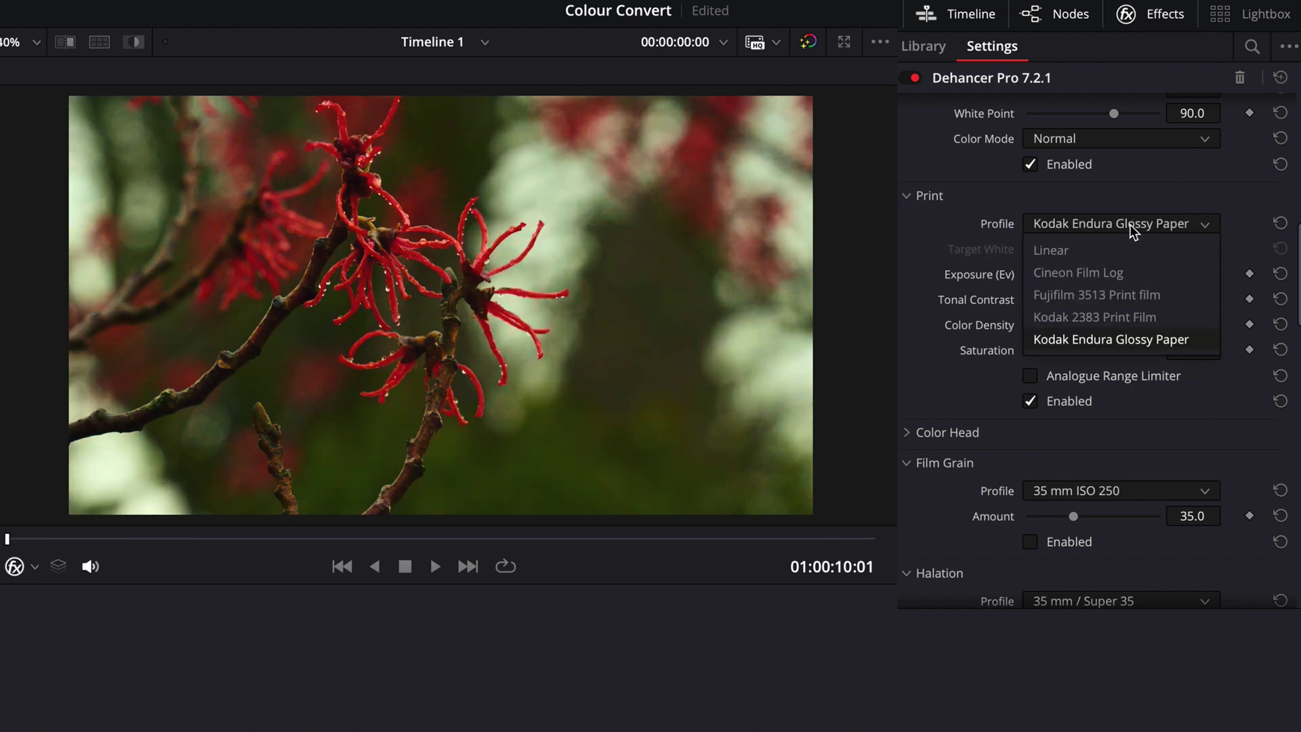
left_click(1127, 316)
left_click_drag(1096, 251, 1088, 300)
left_click_drag(1088, 299, 1096, 300)
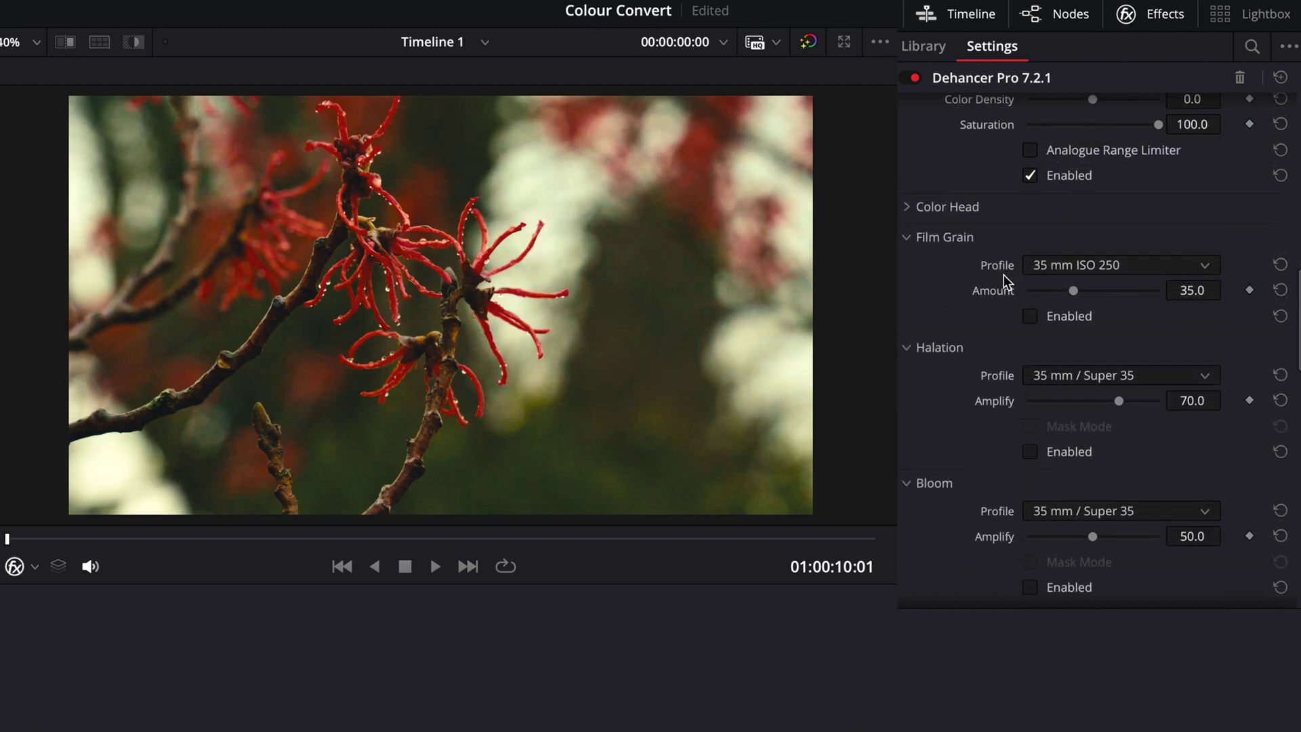
Try the 8 mm ISO 500 grain profile, then enable Film Grain with 8 mm ISO 250 and Amount 73.6.
scroll(1003, 275, "down", 1)
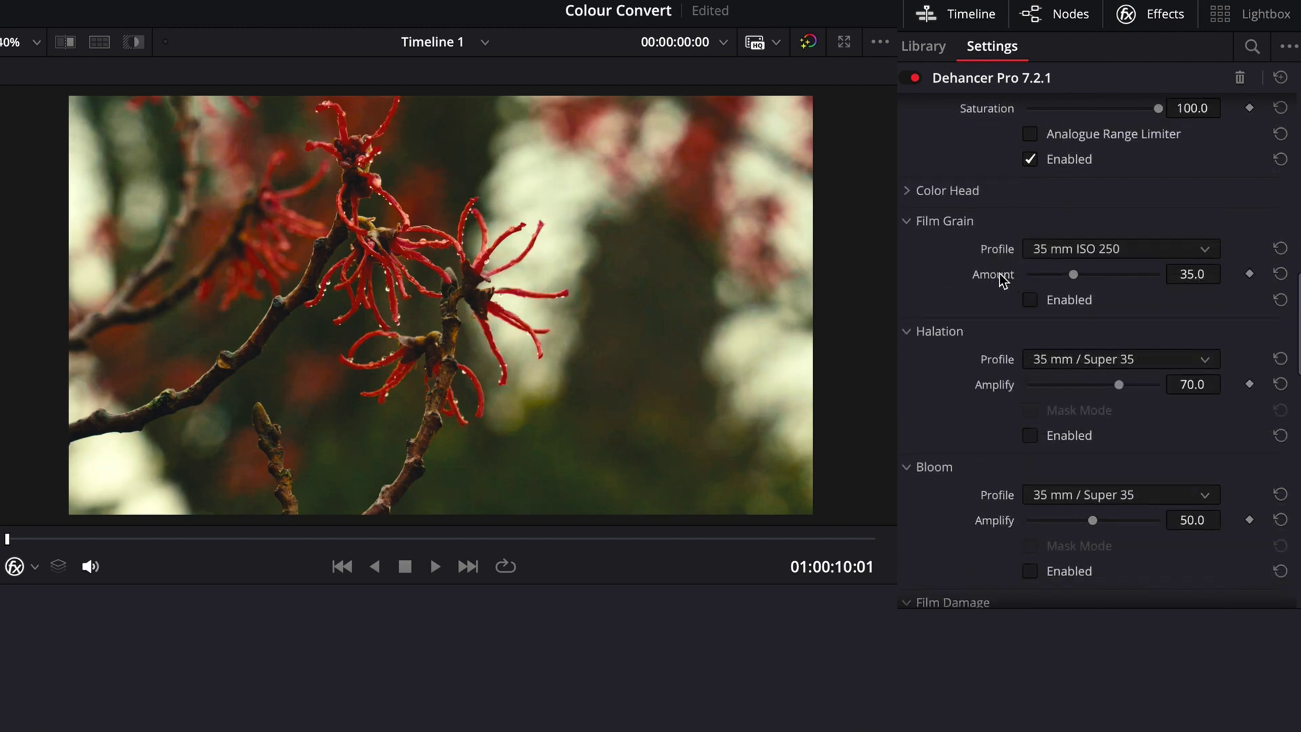
left_click(1218, 249)
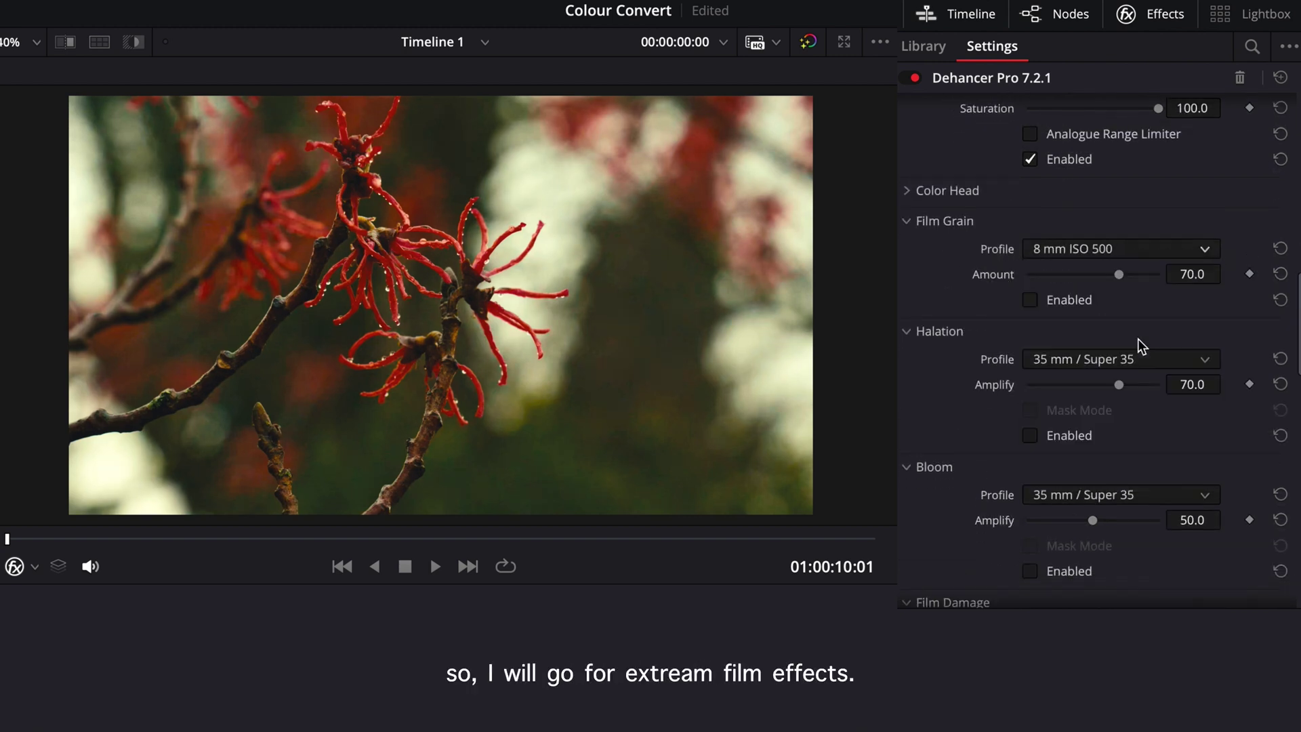
scroll(1137, 339, "down", 1)
Enable Halation with 35 mm / Super 35 No Remjet and Amplify 44.2, and Bloom with 65 mm / 70 mm and Amplify 21.7.
left_click(1139, 307)
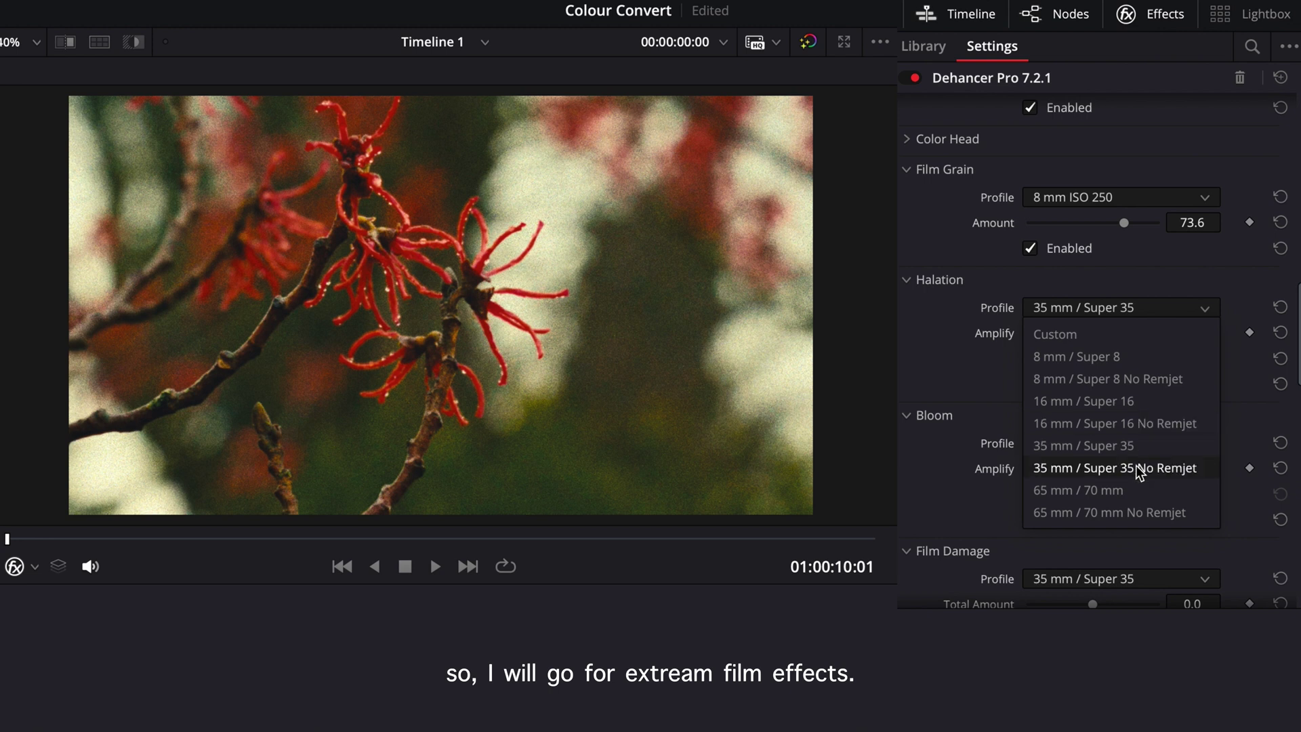
left_click(1135, 466)
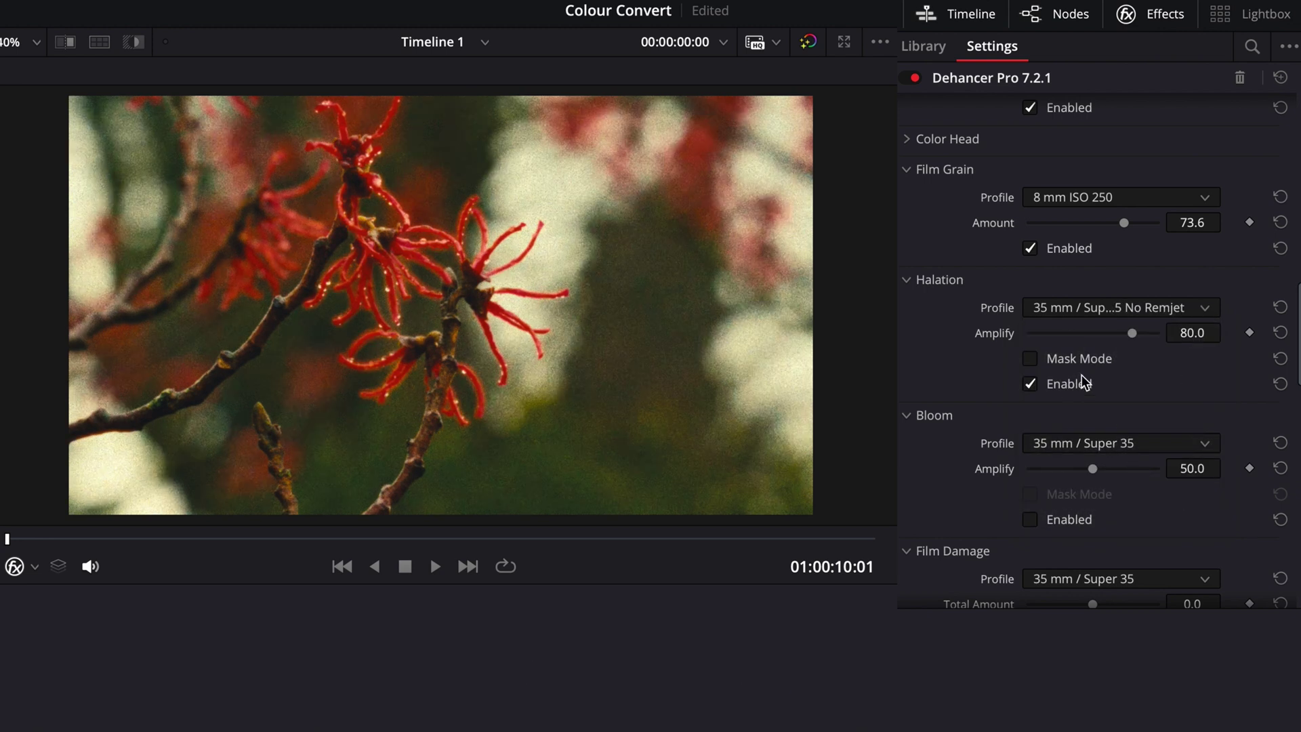
left_click_drag(1133, 332, 1109, 332)
left_click_drag(1087, 334, 1084, 337)
scroll(1095, 372, "down", 3)
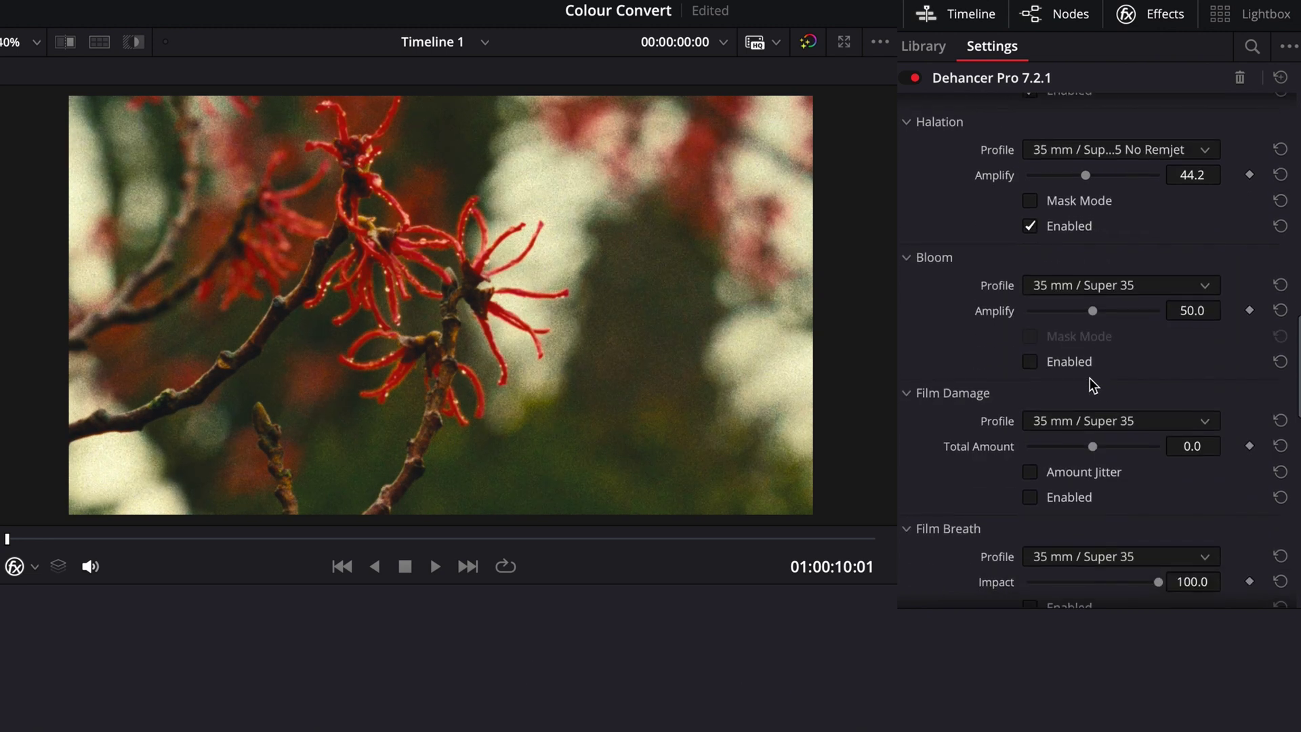
left_click(1030, 362)
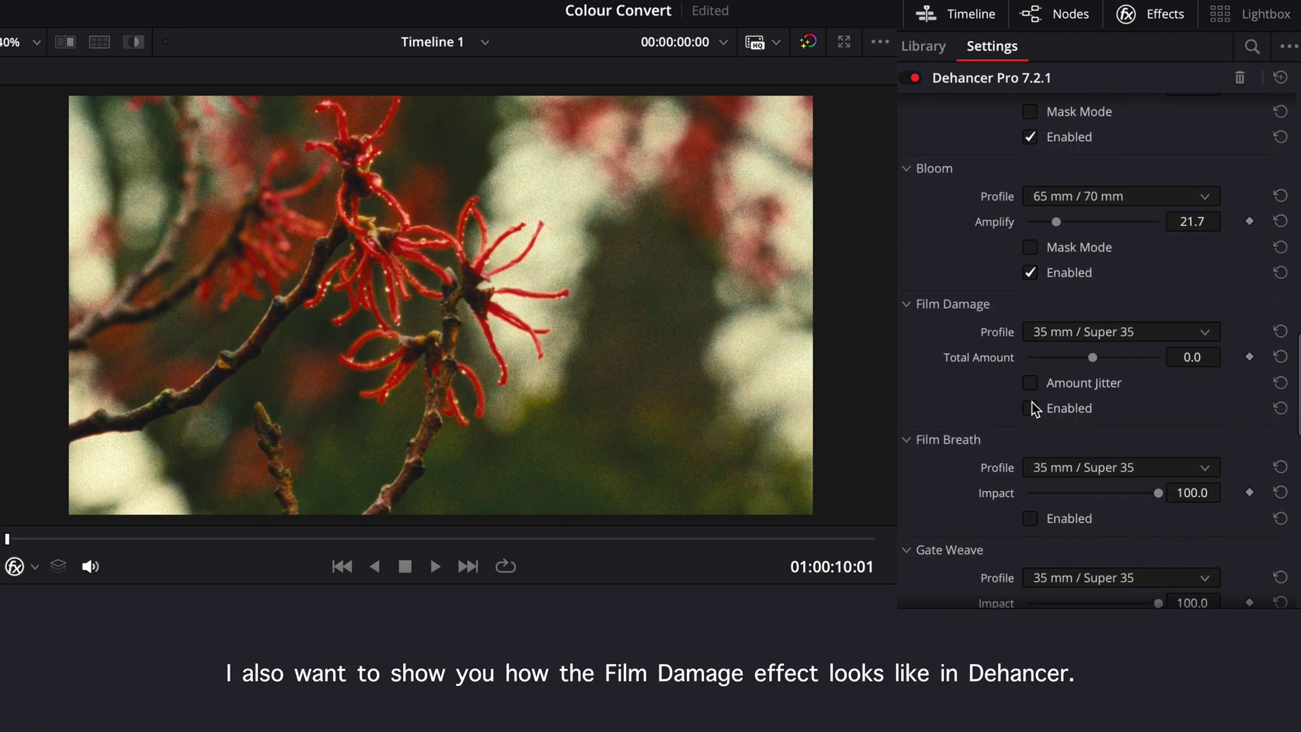
Enable Film Damage and Film Breath with the 35 mm / Super 35 profile, and set the Film Breath Impact to 70.5.
left_click(1130, 335)
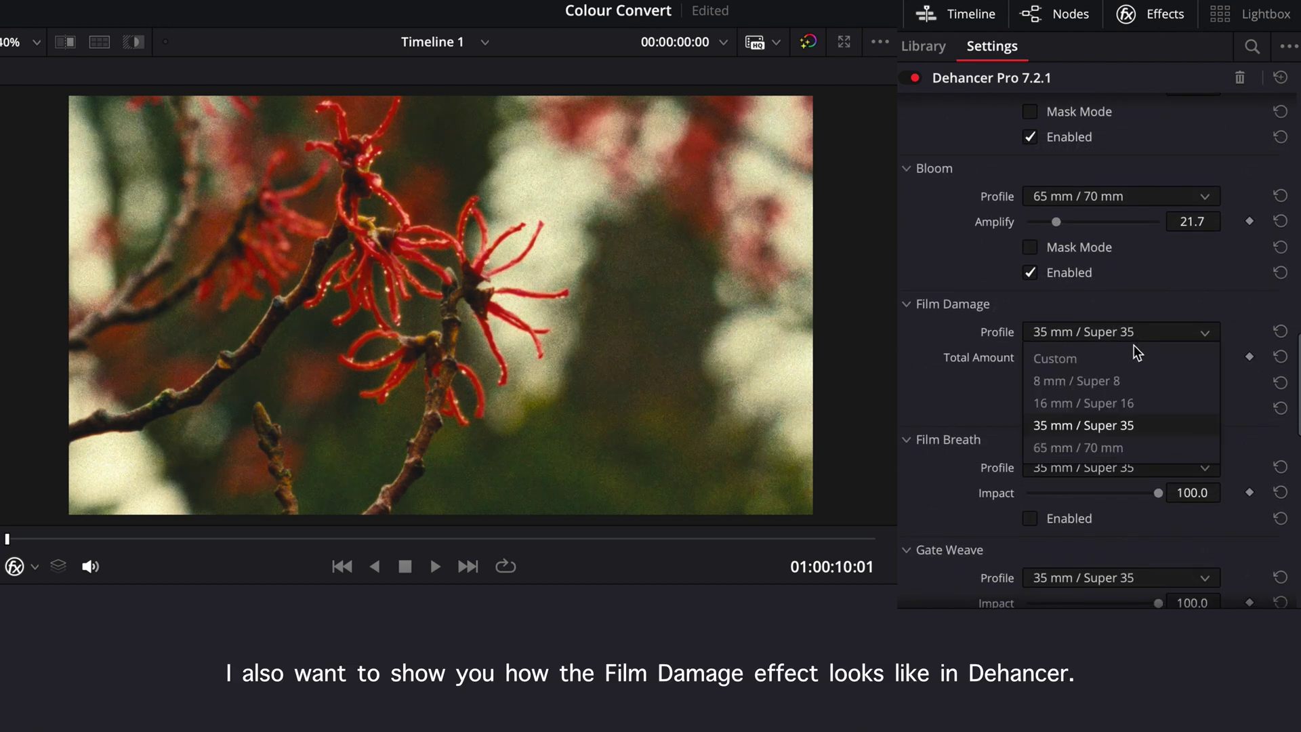
left_click(1120, 426)
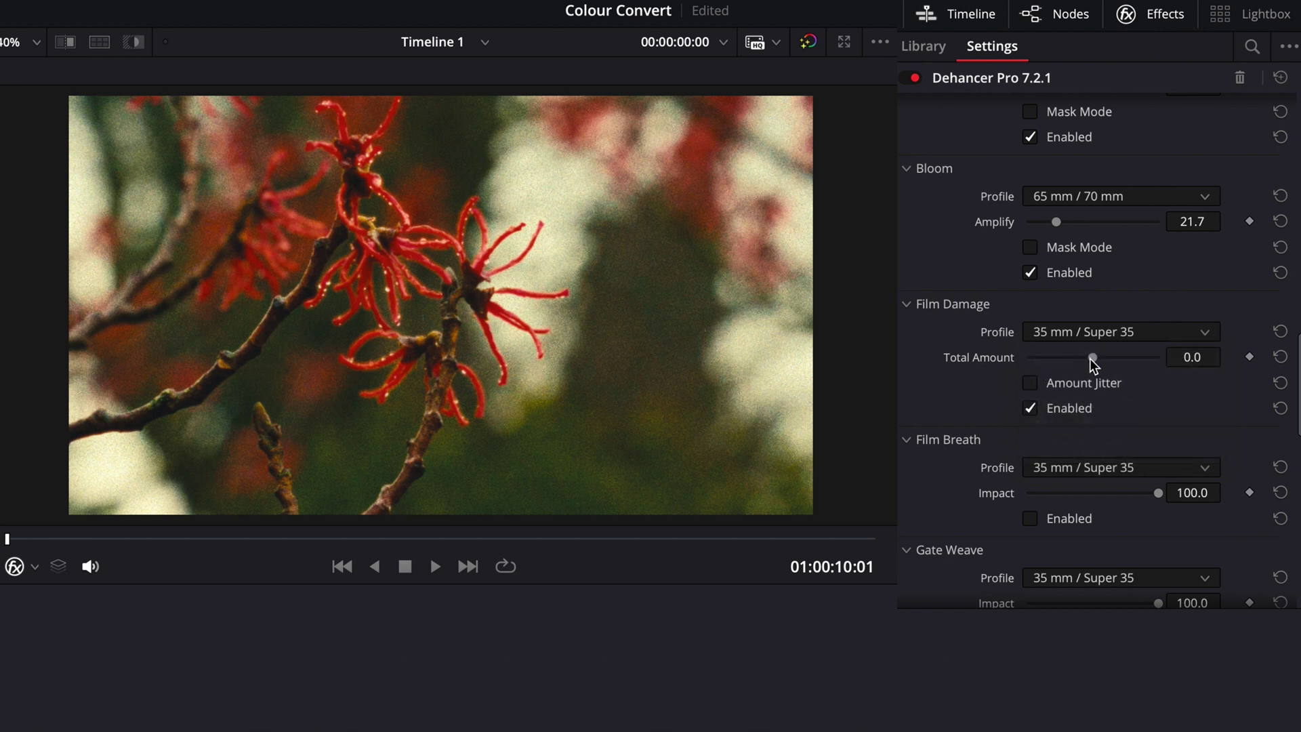
scroll(1064, 386, "down", 2)
scroll(1035, 387, "down", 3)
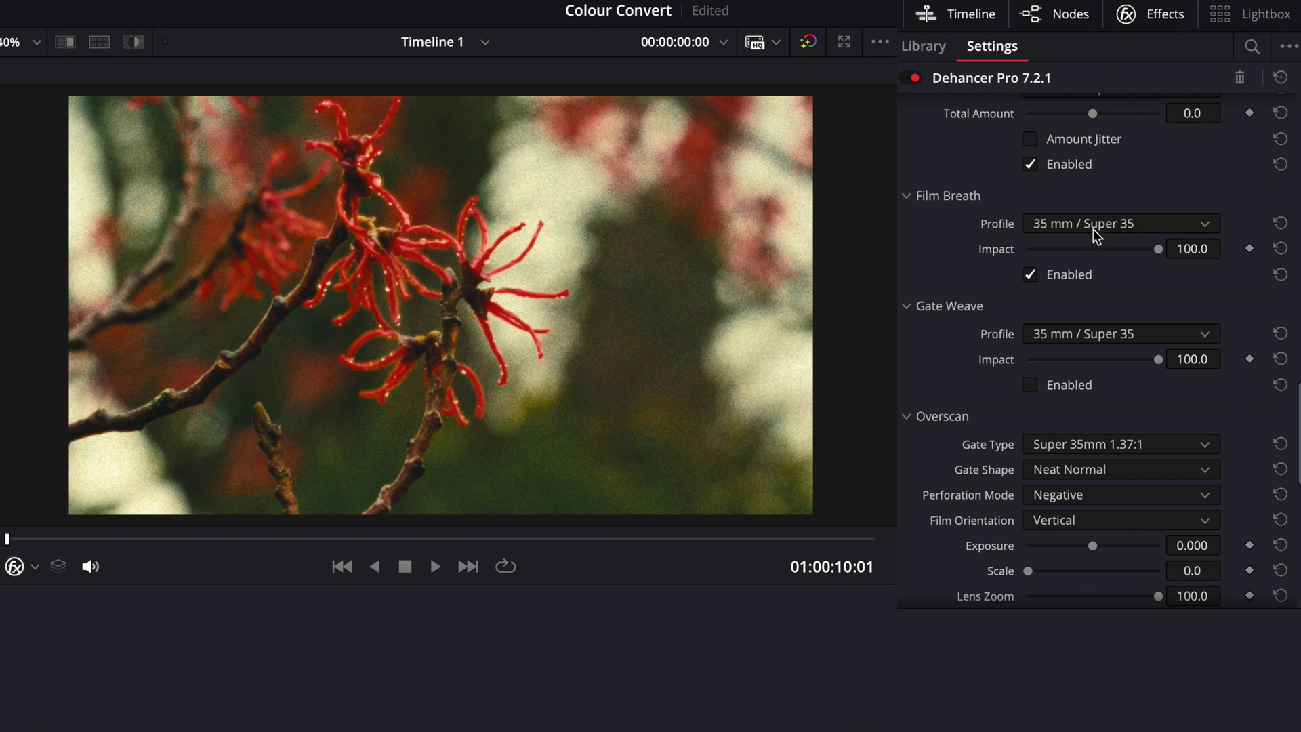
left_click(1096, 226)
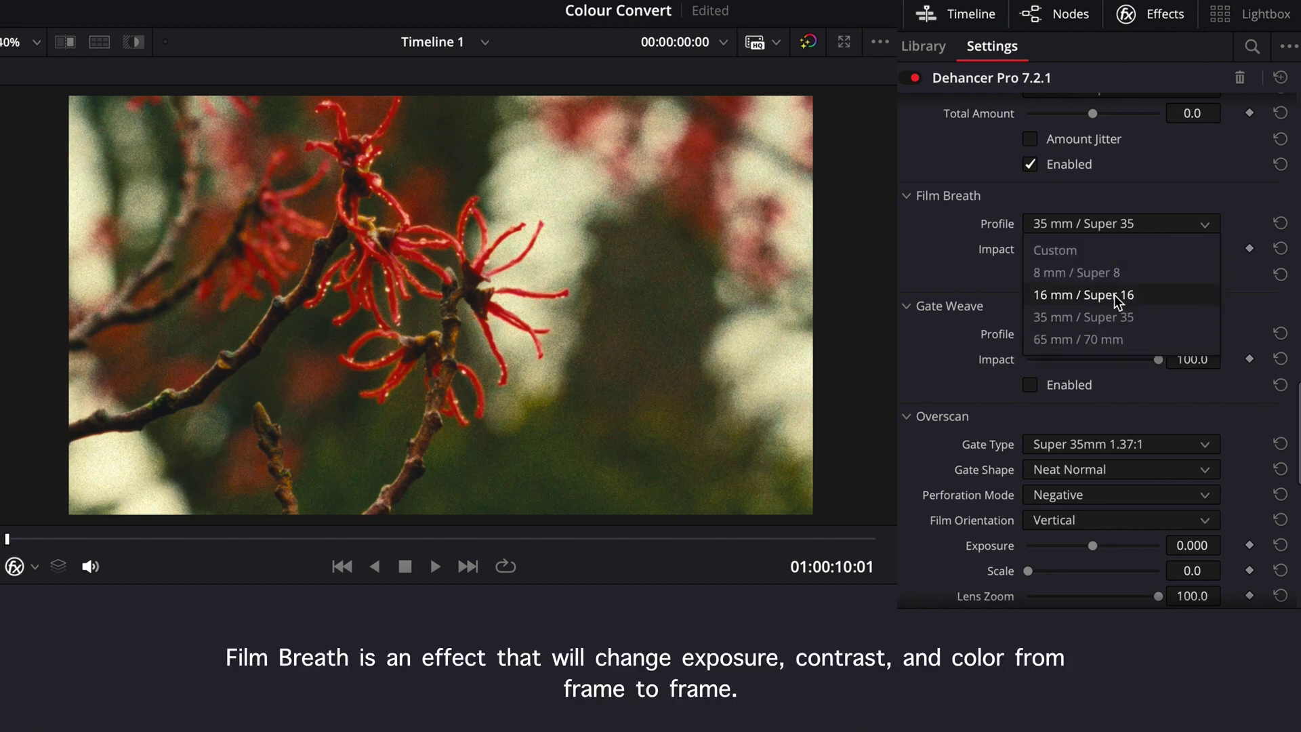
left_click(1109, 313)
left_click_drag(1152, 250, 1120, 259)
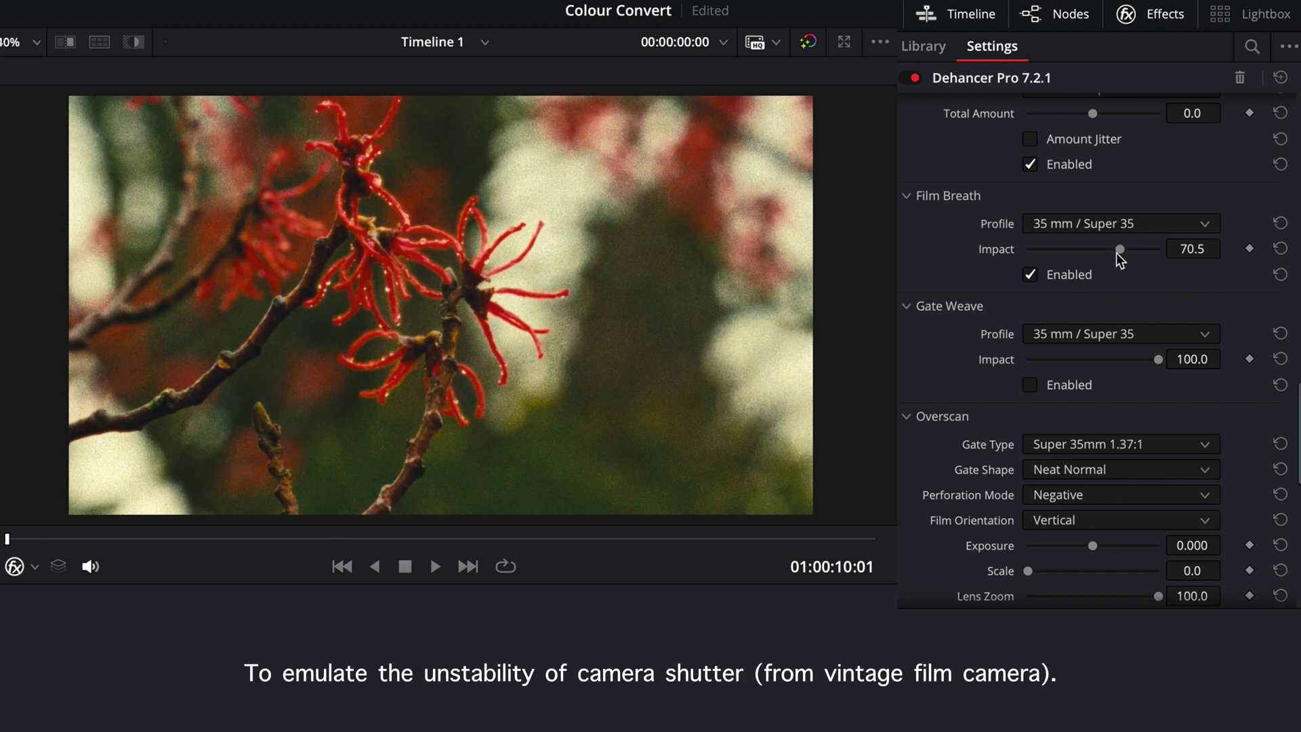
Enable the Overscan effect and set its Gate Type to Standard 16mm 1.37:1.
left_click(907, 312)
scroll(928, 339, "down", 3)
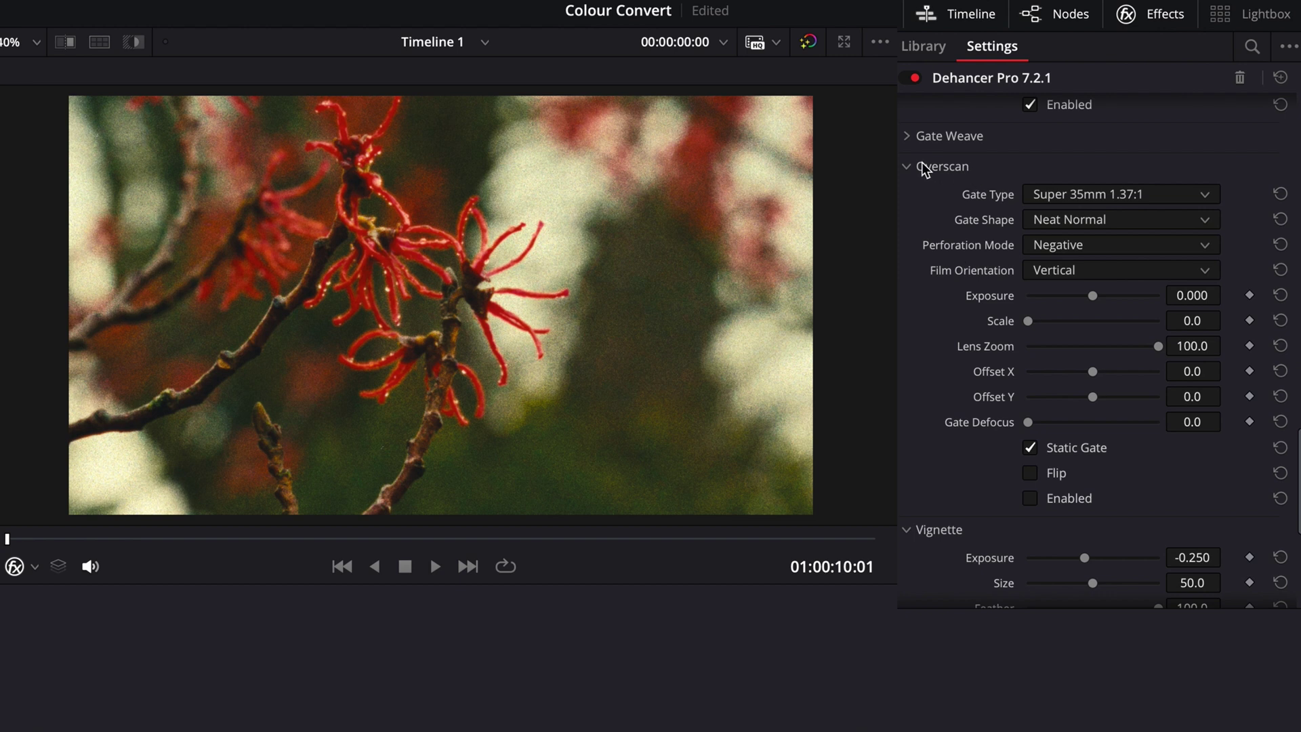
left_click(1030, 499)
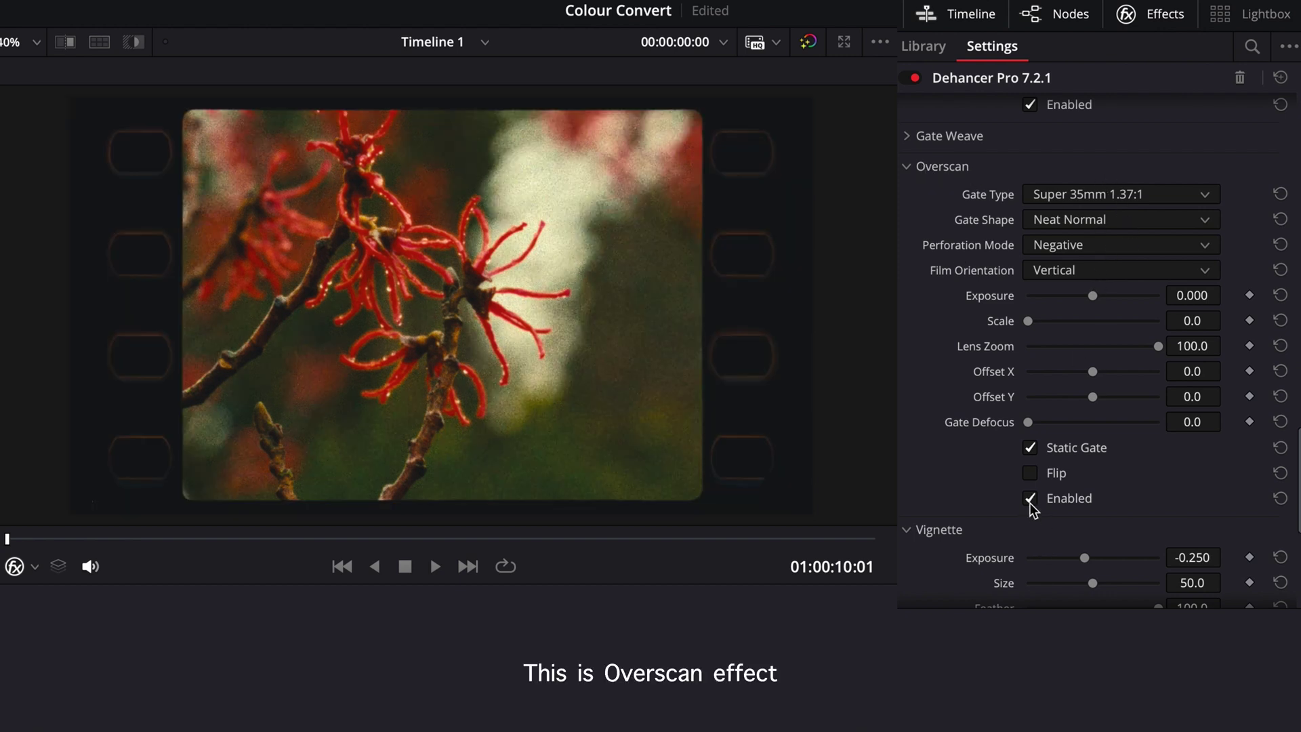
left_click(1139, 201)
left_click(1129, 244)
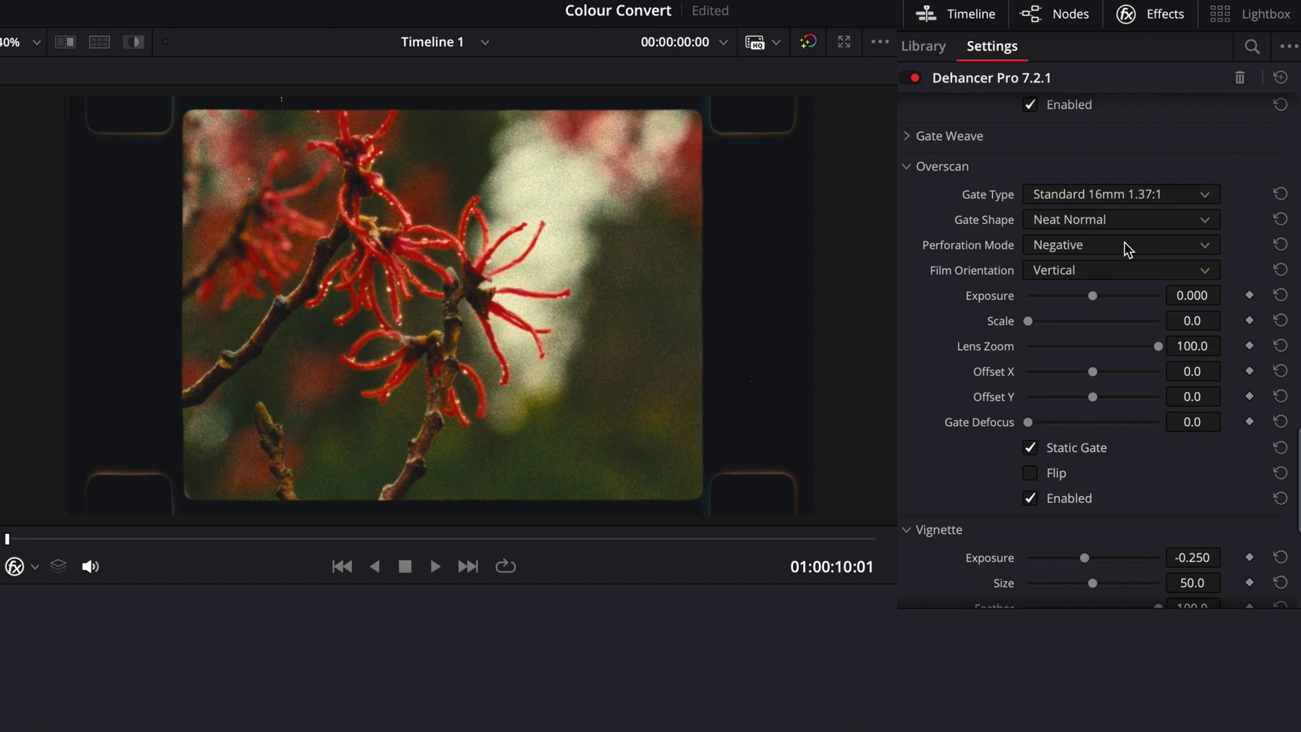
Try the Super 8mm 1.33:1 and Widescreen 35mm 1.85:1 gate types for the Overscan effect.
left_click(1128, 198)
left_click(1127, 220)
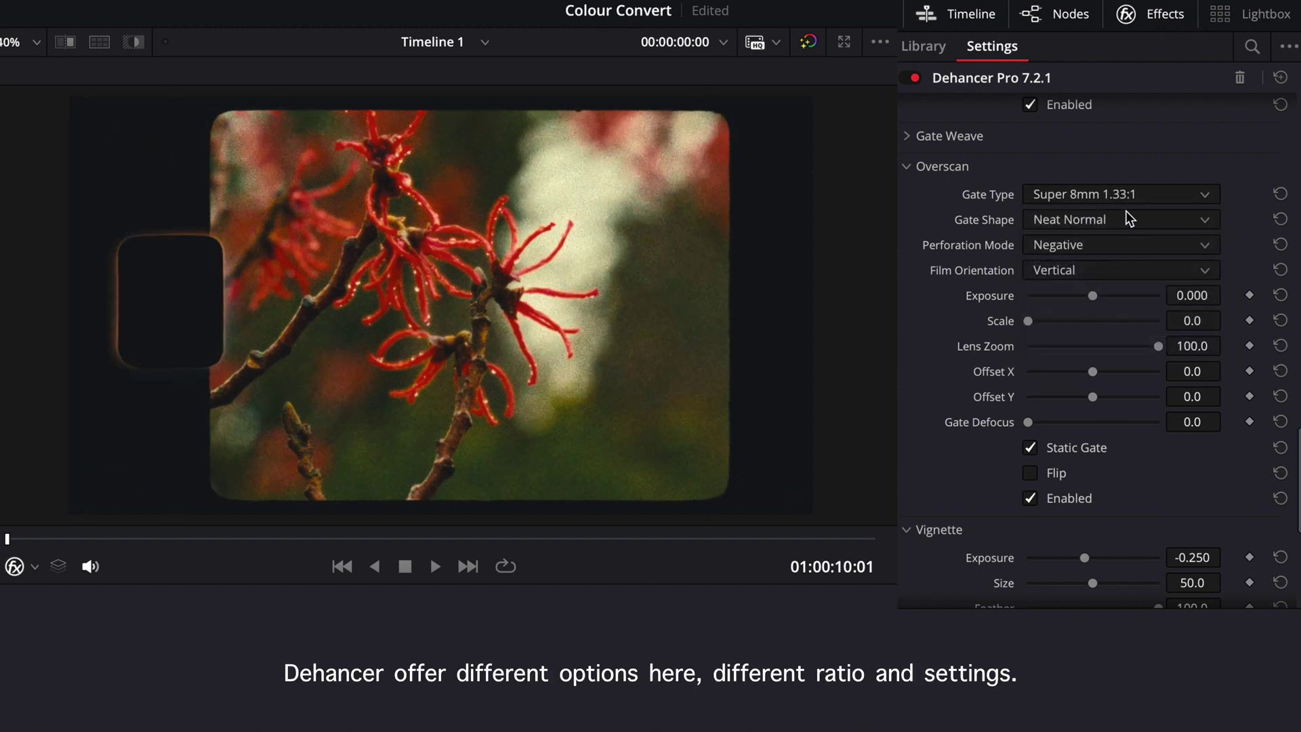
left_click(1127, 194)
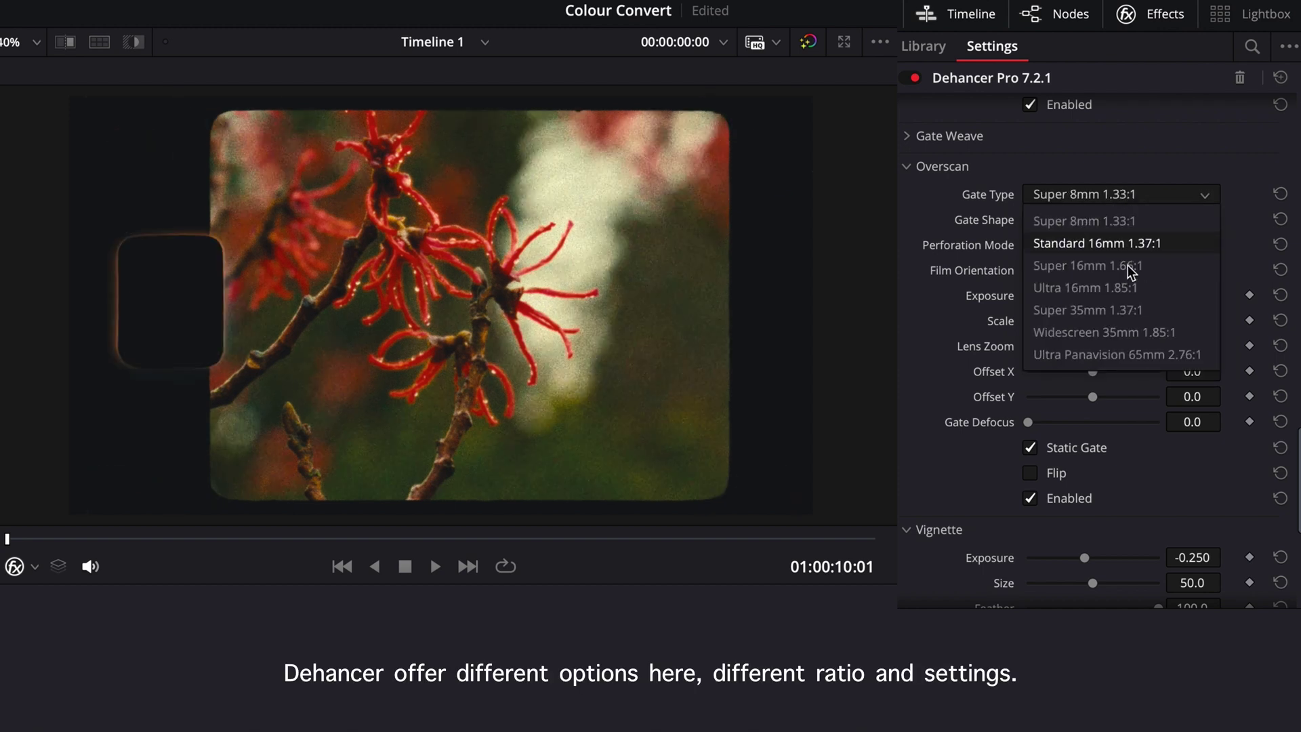
left_click(1116, 324)
Set the Overscan Gate Type to Super 35mm 1.37:1 and its Scale to 12.4.
left_click(1119, 202)
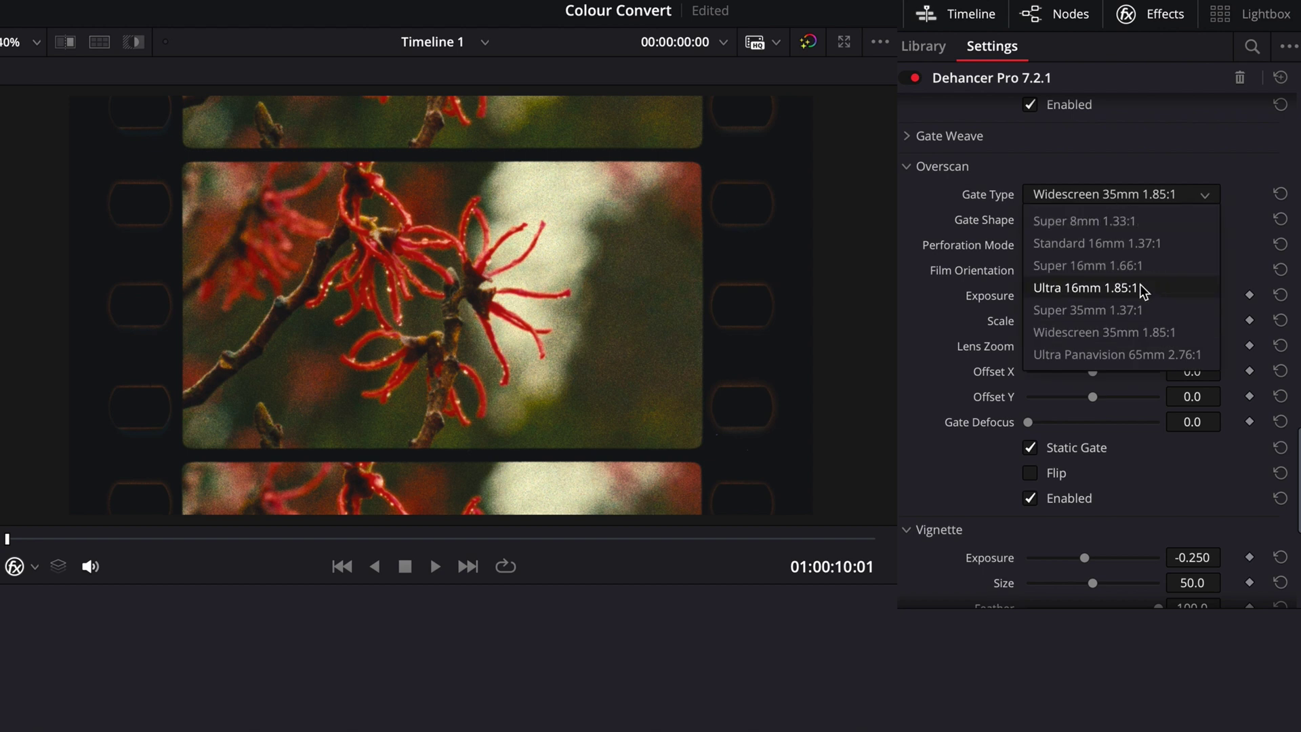
left_click(1140, 309)
left_click_drag(1028, 320, 1045, 320)
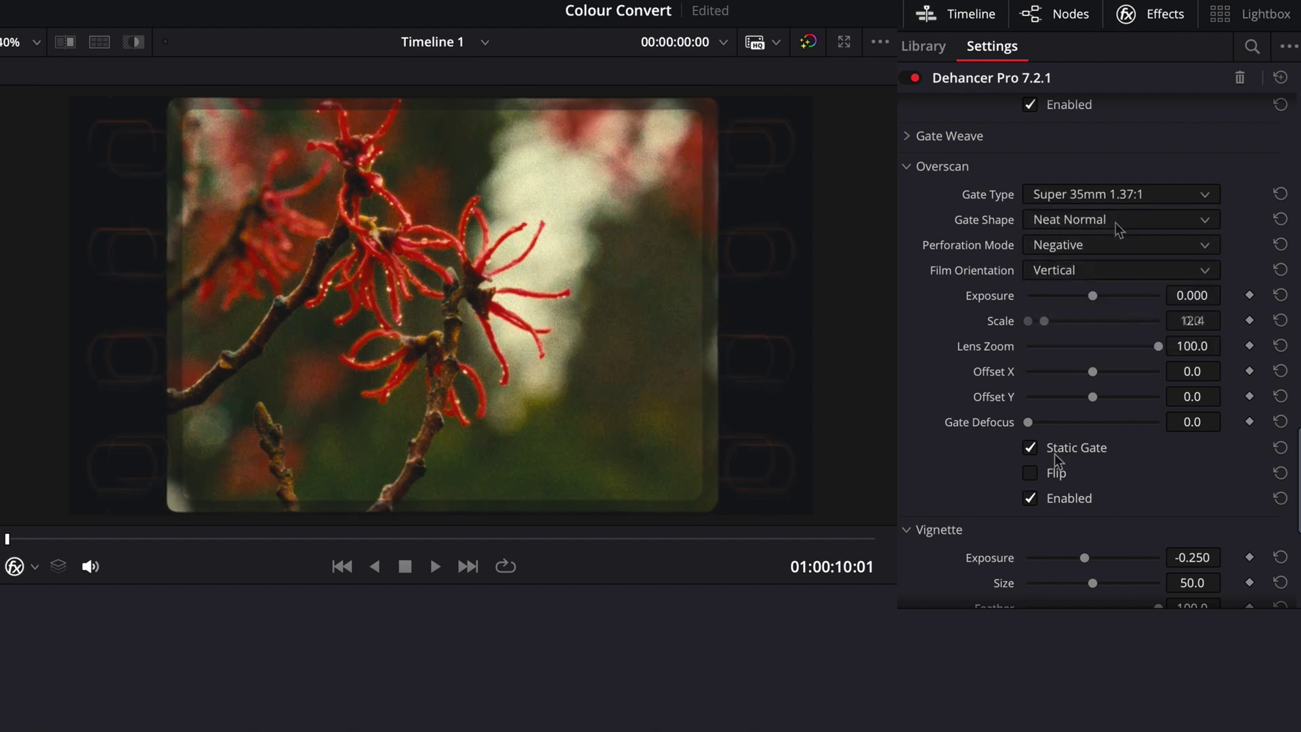
Collapse the Vignette settings and play back the clip to review the vintage film look.
scroll(973, 432, "down", 3)
left_click(914, 411)
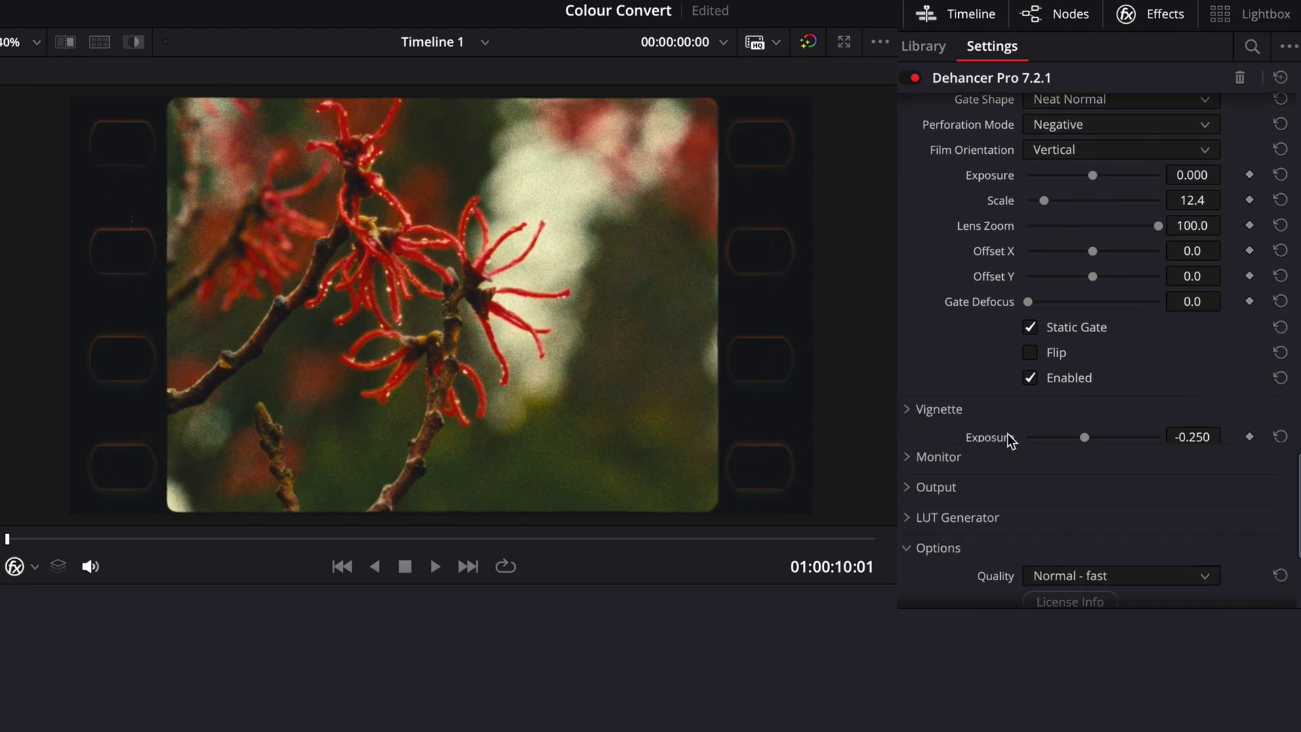
scroll(1007, 438, "down", 2)
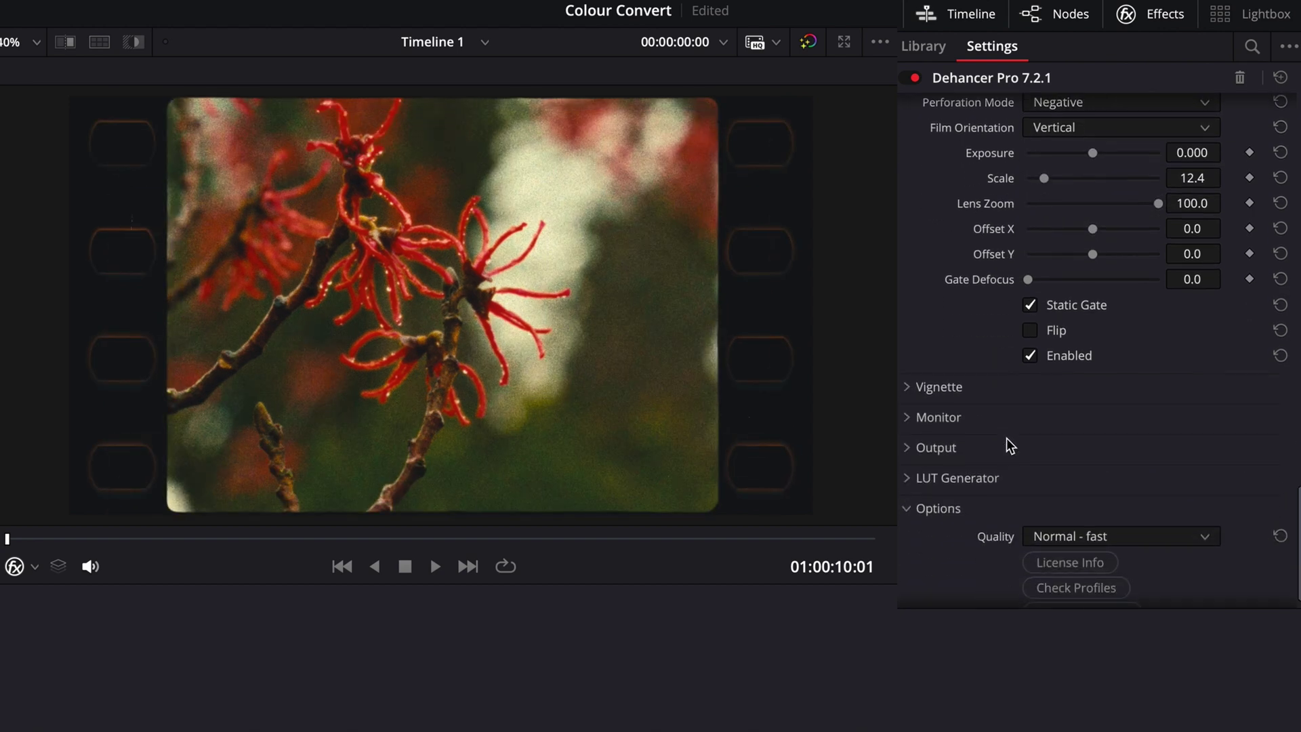
left_click(437, 568)
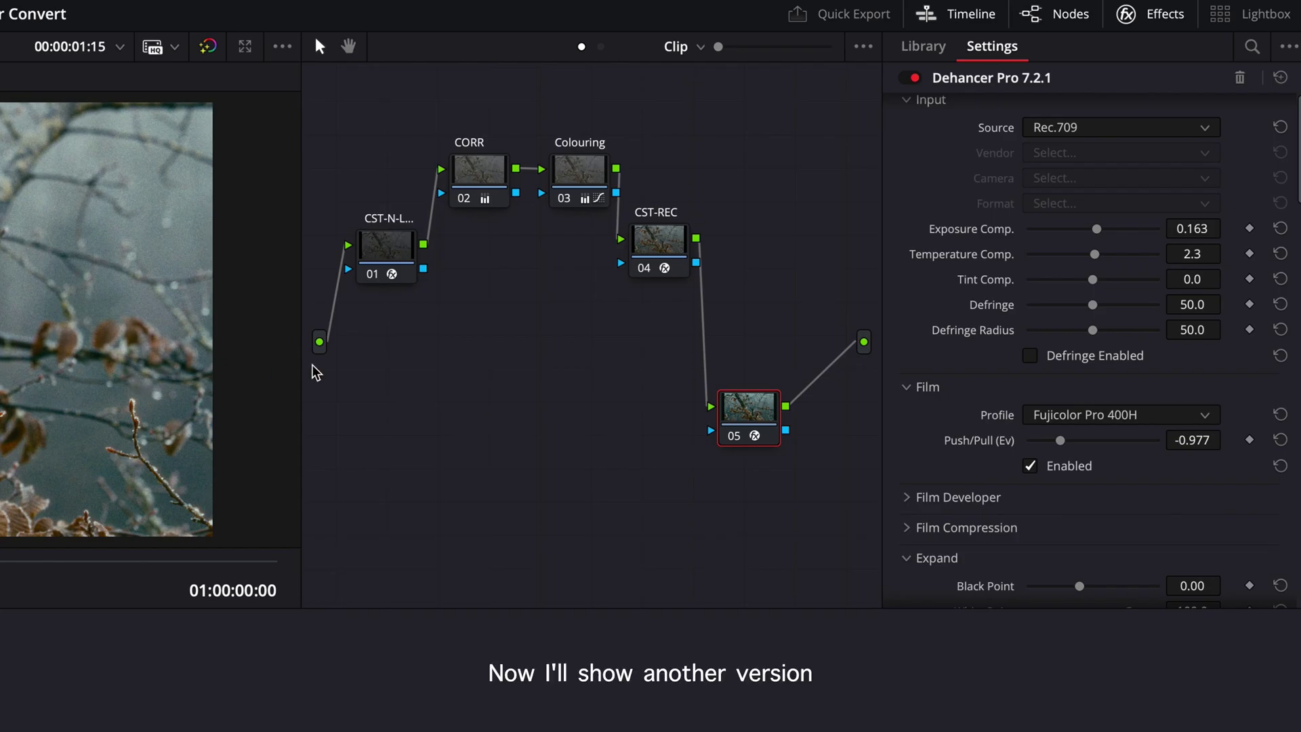
Add a serial node after the CST-REC node, place it below the node chain and label it LUT.
left_click(662, 246)
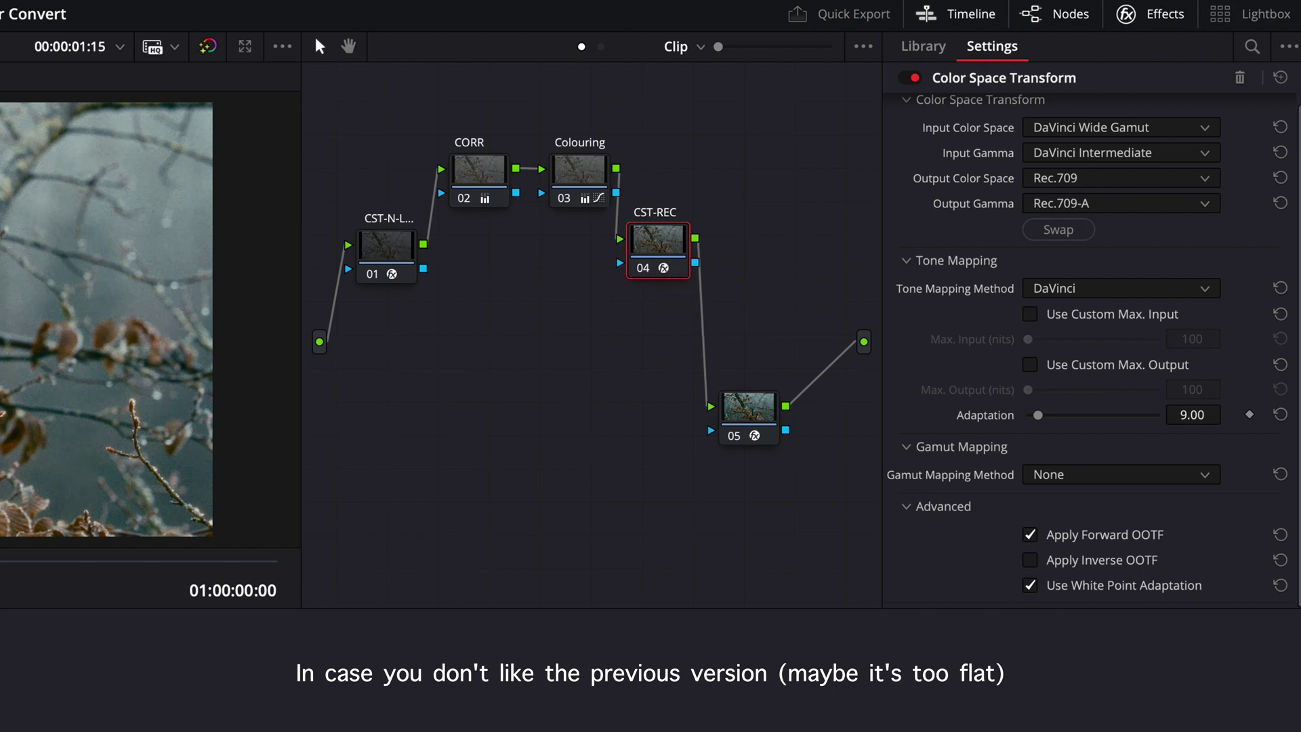
key("alt+s")
left_click_drag(765, 244, 419, 431)
right_click(431, 423)
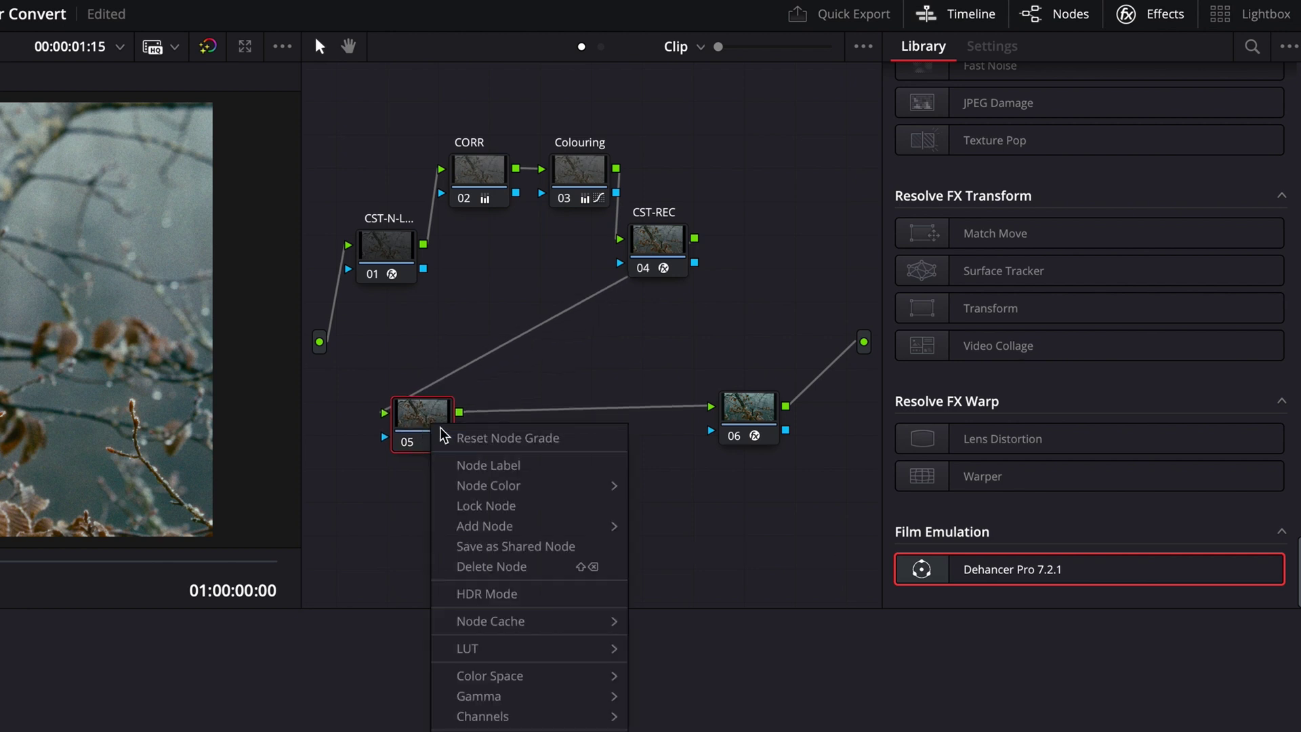
left_click(503, 467)
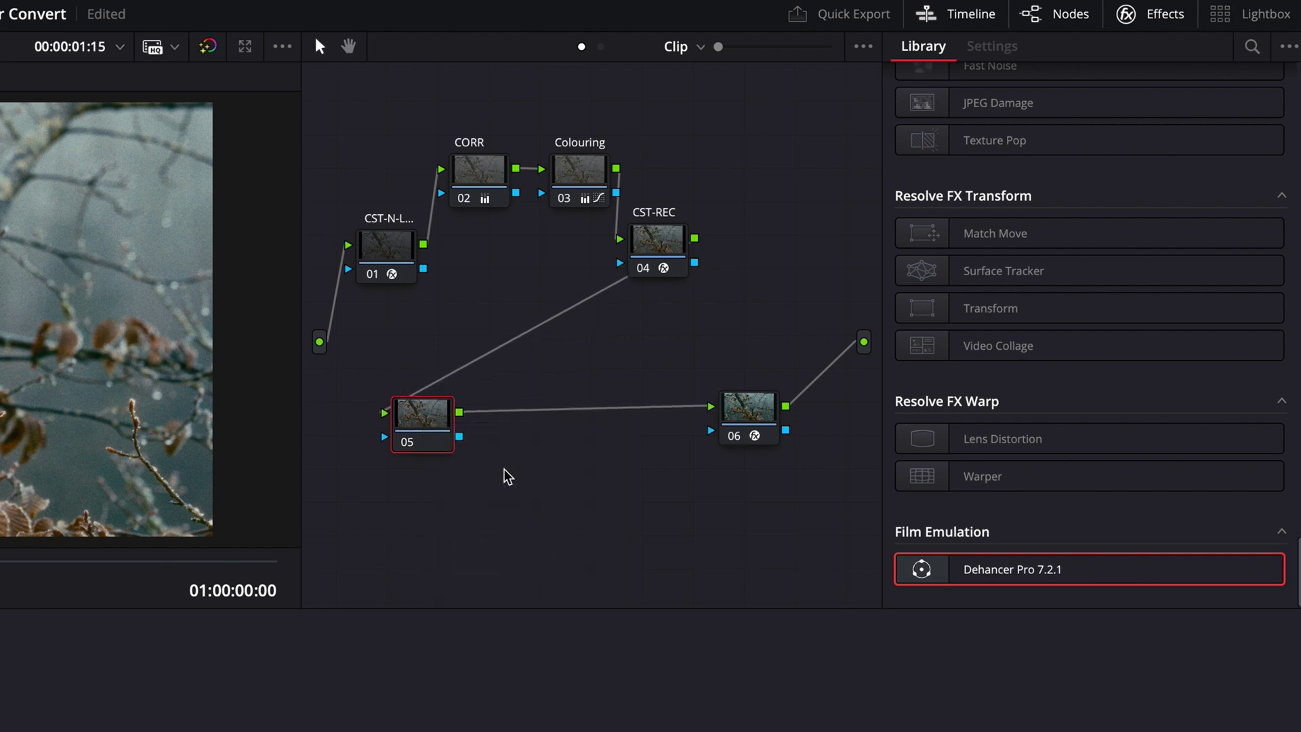
key("Return")
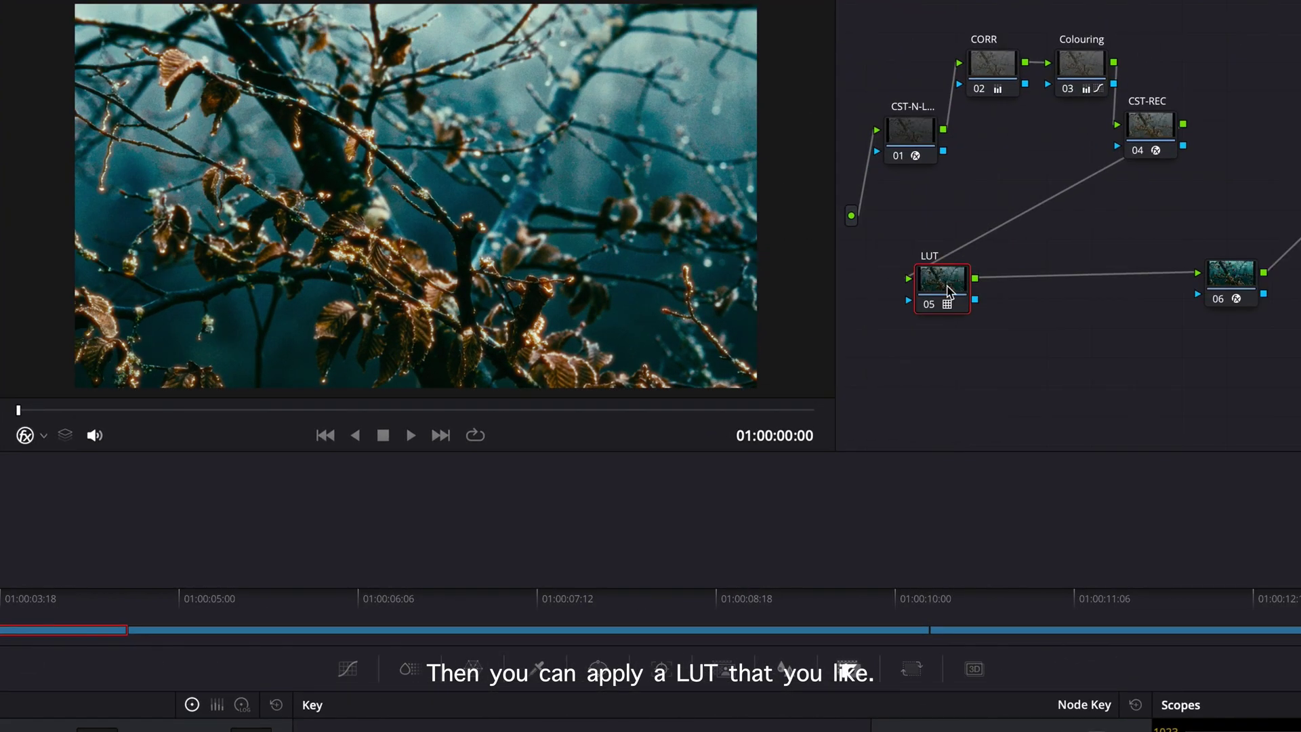
Lower the Key Output Gain of the LUT node to soften the intensity of its look.
left_click(348, 670)
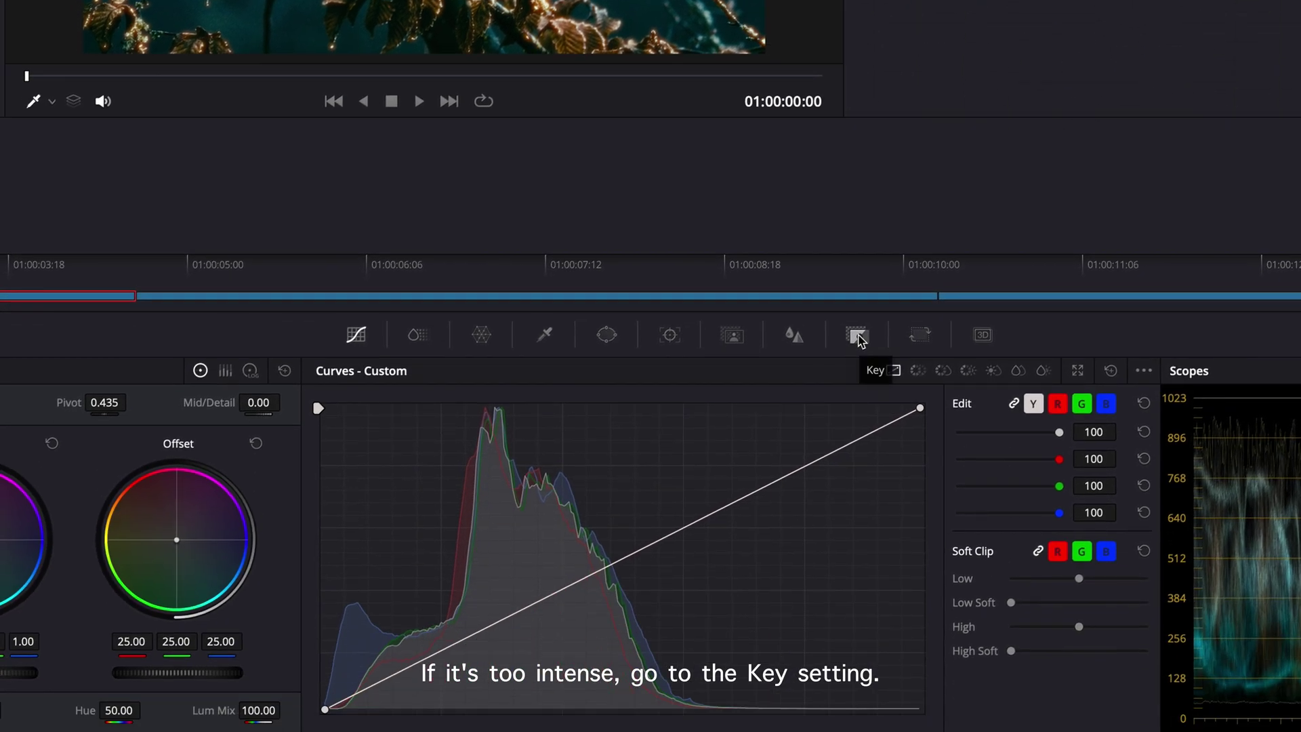
left_click(851, 673)
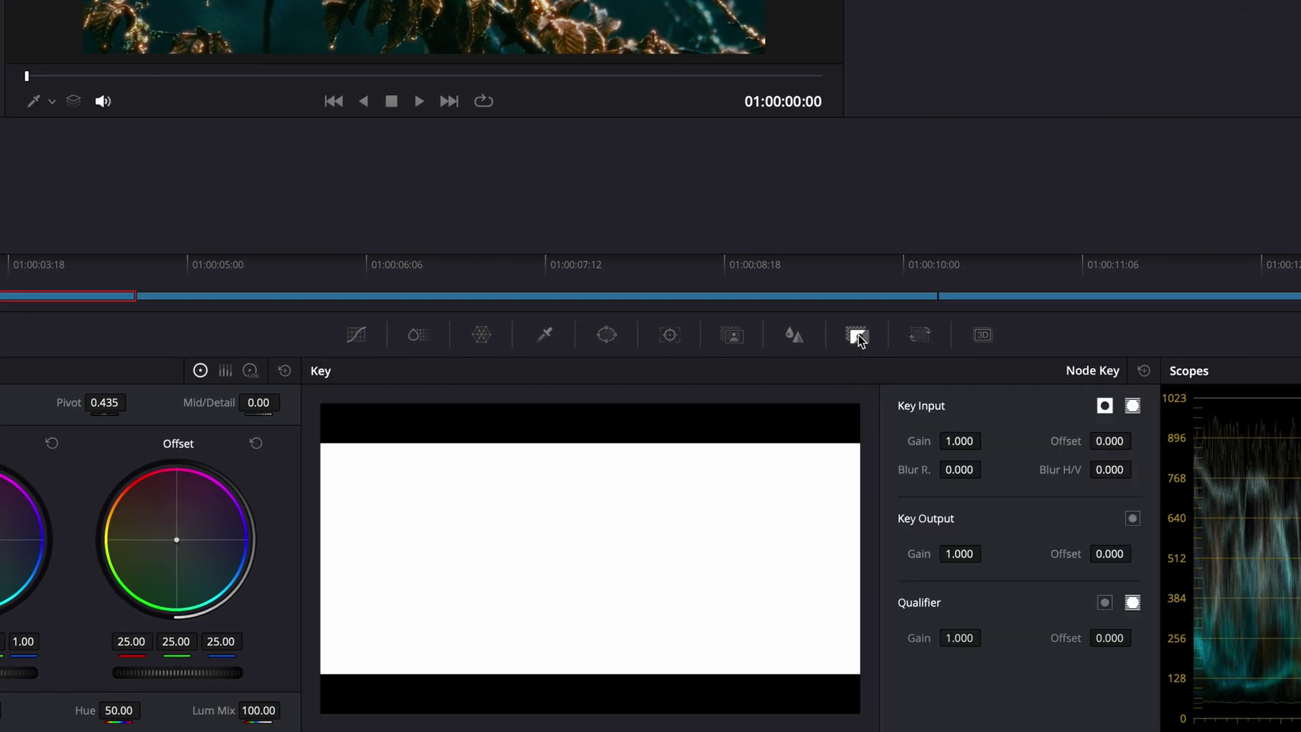
left_click_drag(972, 547, 987, 554)
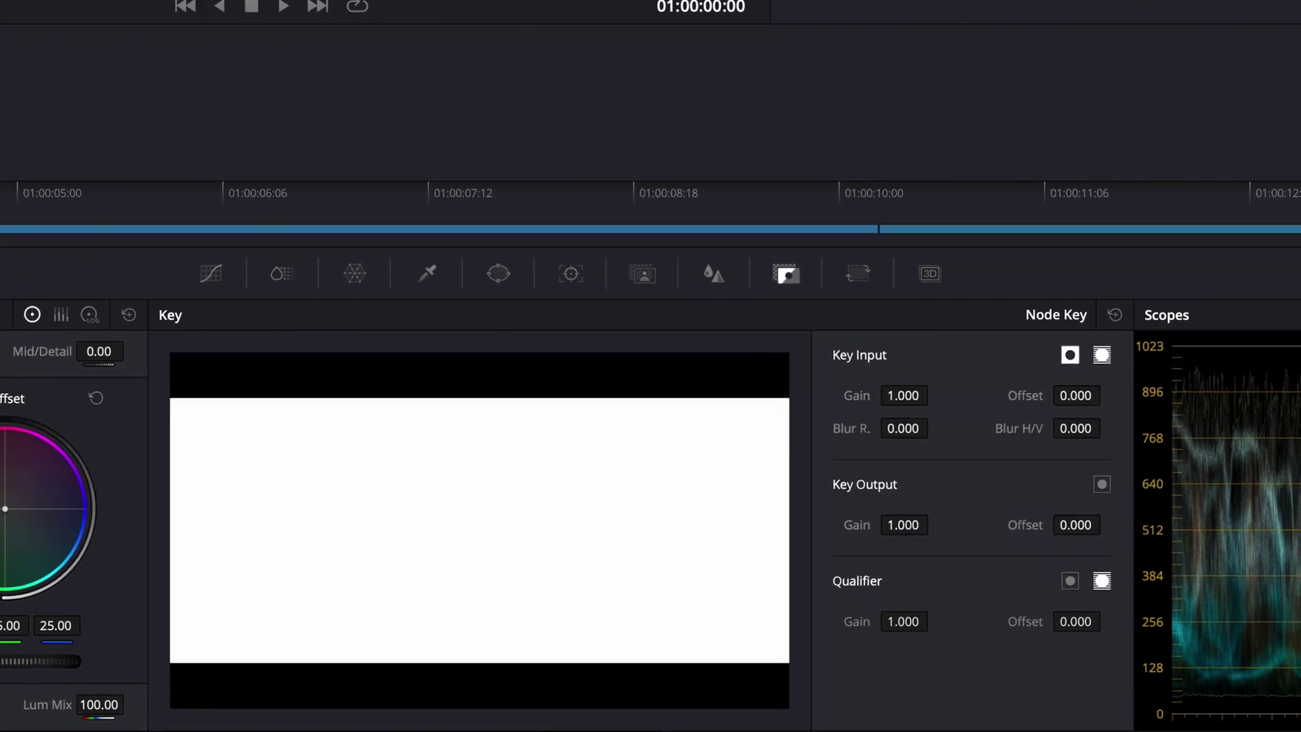
left_click_drag(862, 504, 855, 504)
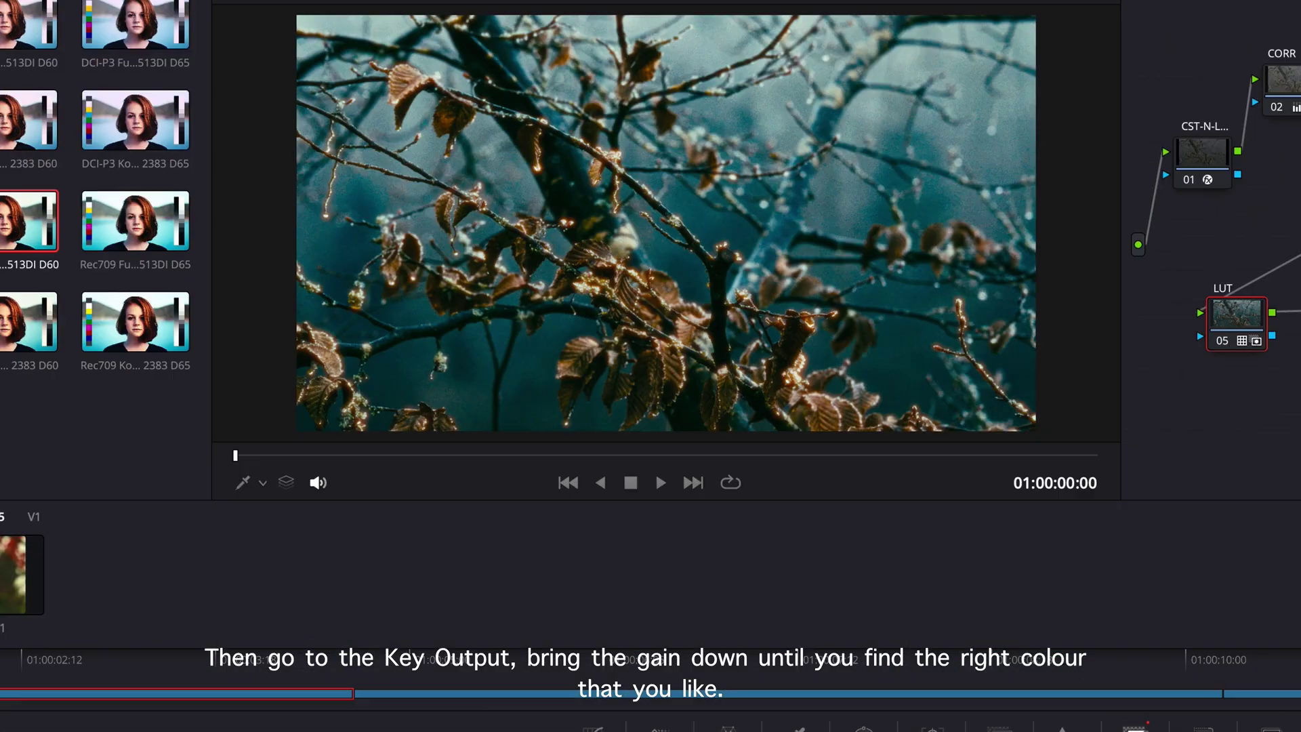